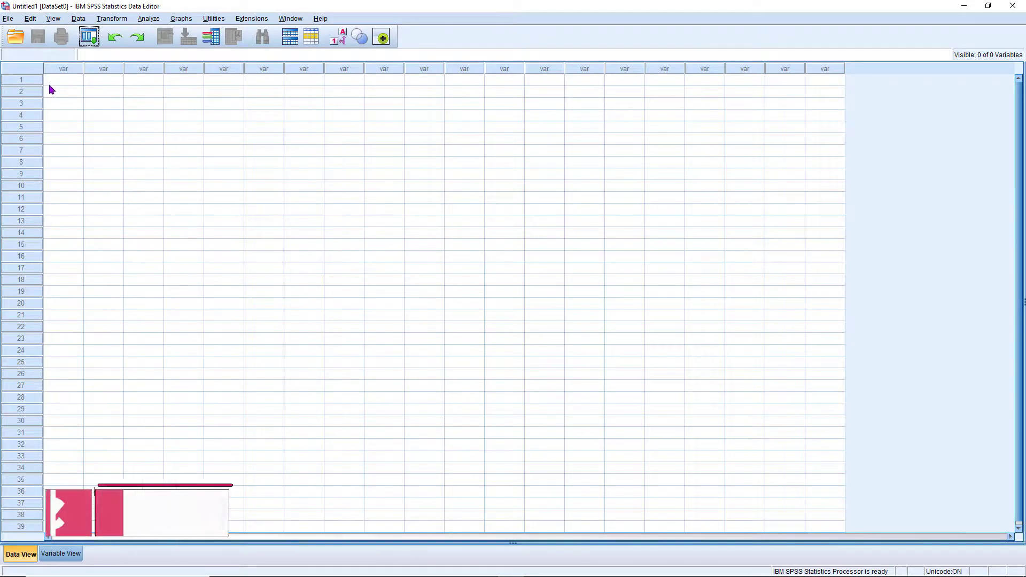
# - Open the sample data file Employee data.sav from the English samples folder
pyautogui.click(62, 82)
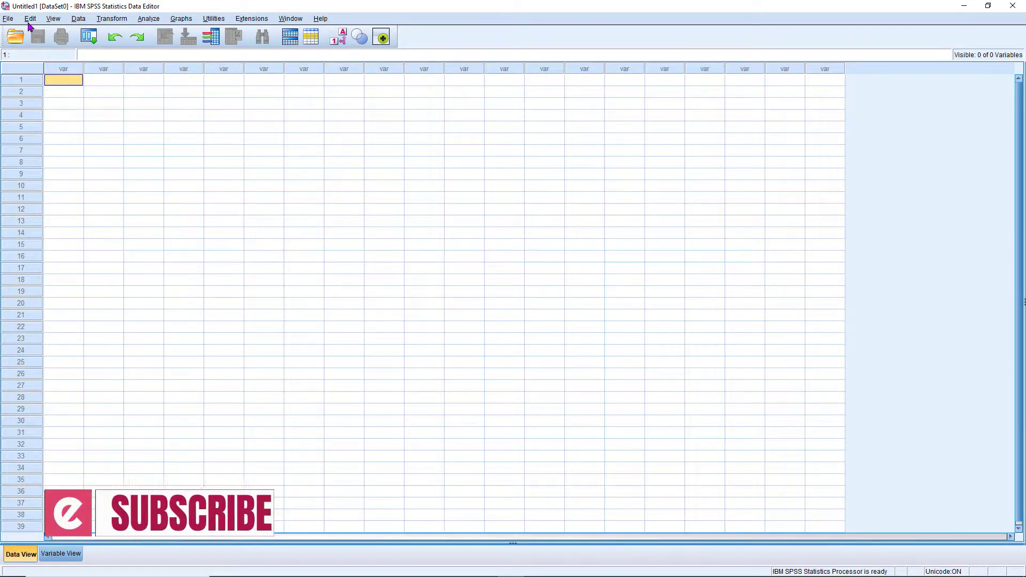
pyautogui.click(9, 19)
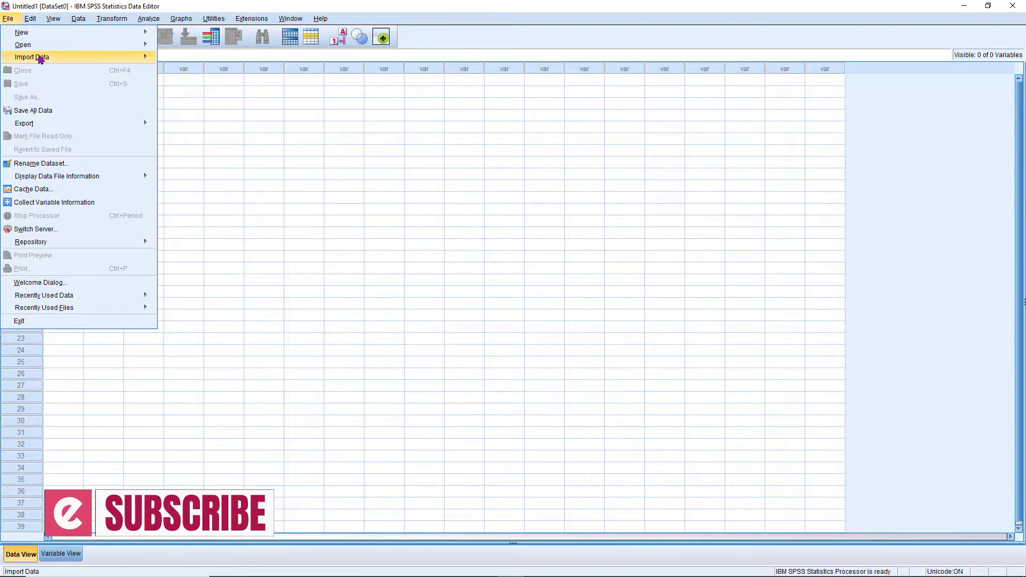
pyautogui.moveTo(41, 45)
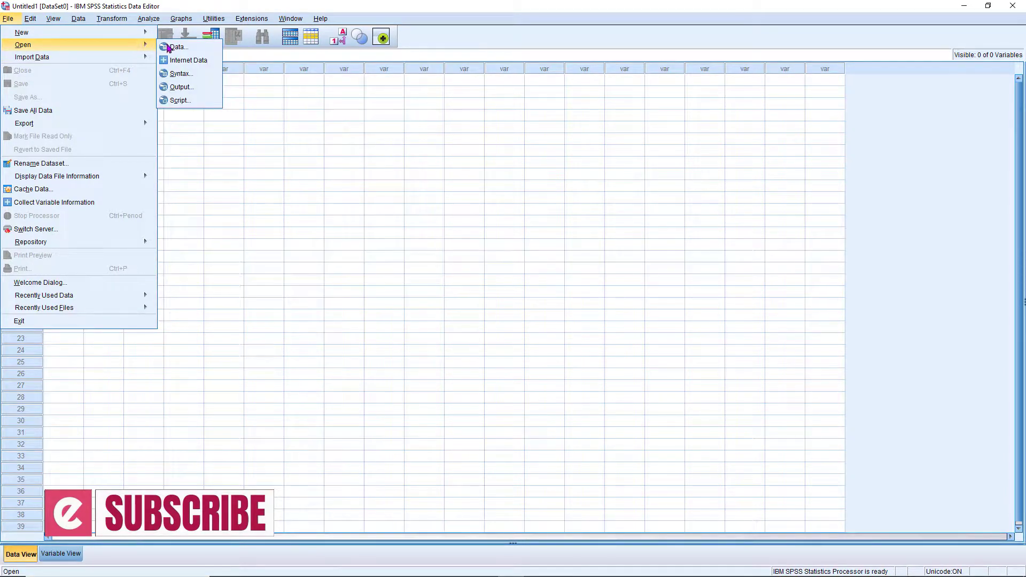
pyautogui.click(176, 47)
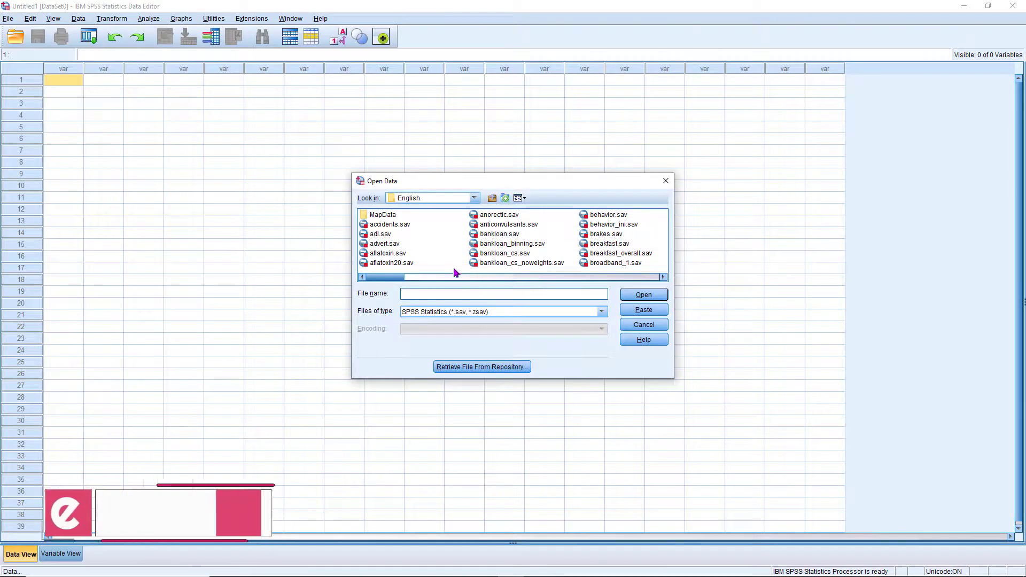
pyautogui.click(474, 197)
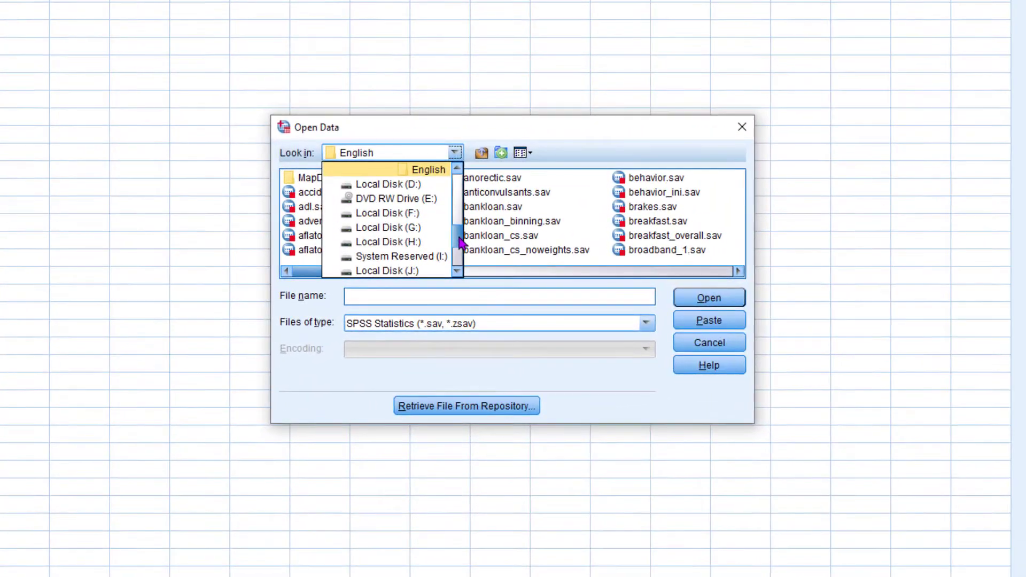
pyautogui.moveTo(468, 247); pyautogui.dragTo(460, 215)
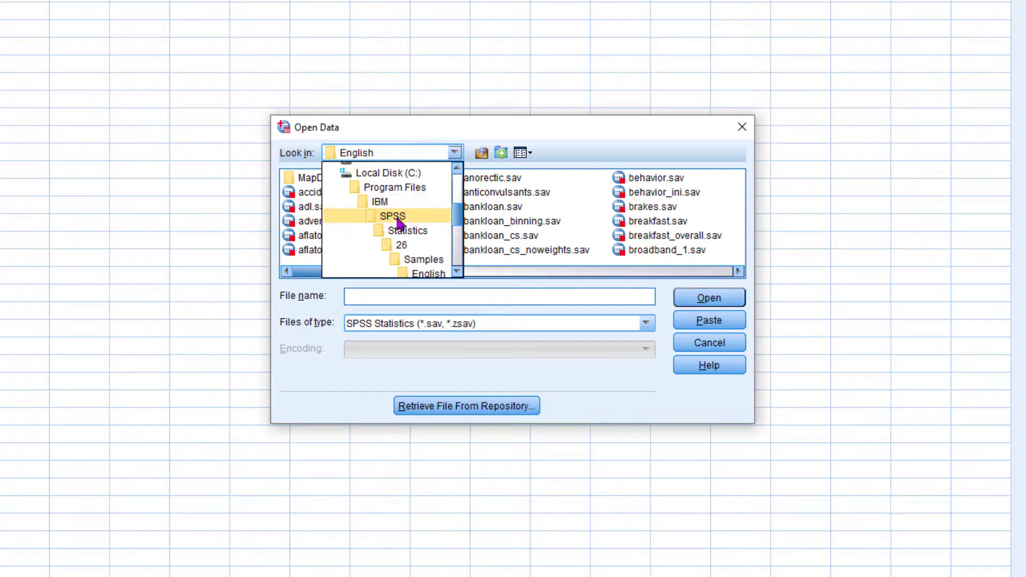
pyautogui.scroll(-2, 414, 224)
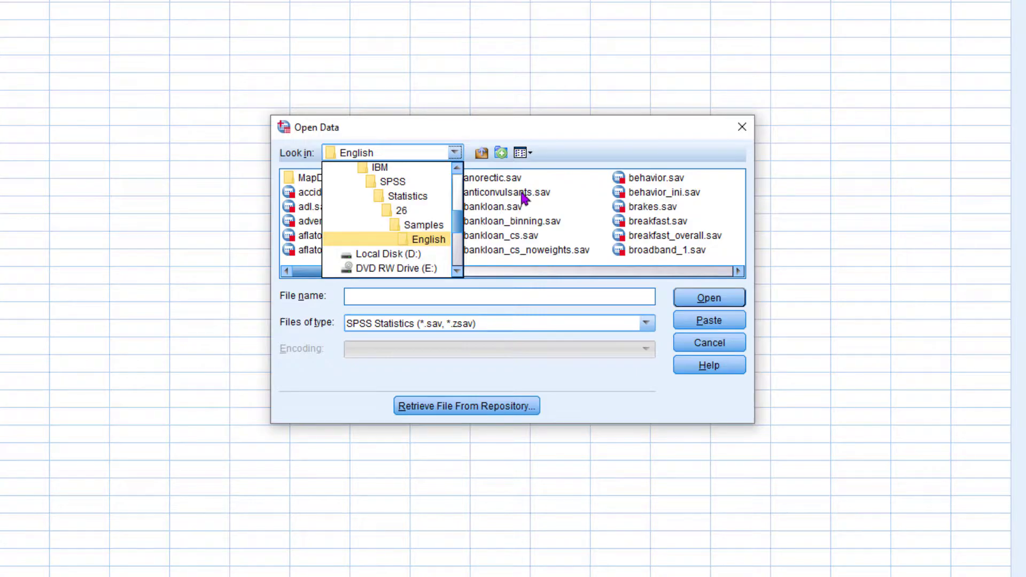
pyautogui.click(589, 137)
pyautogui.moveTo(338, 279)
pyautogui.mouseDown()
pyautogui.moveTo(445, 277)
pyautogui.moveTo(343, 277)
pyautogui.mouseUp()
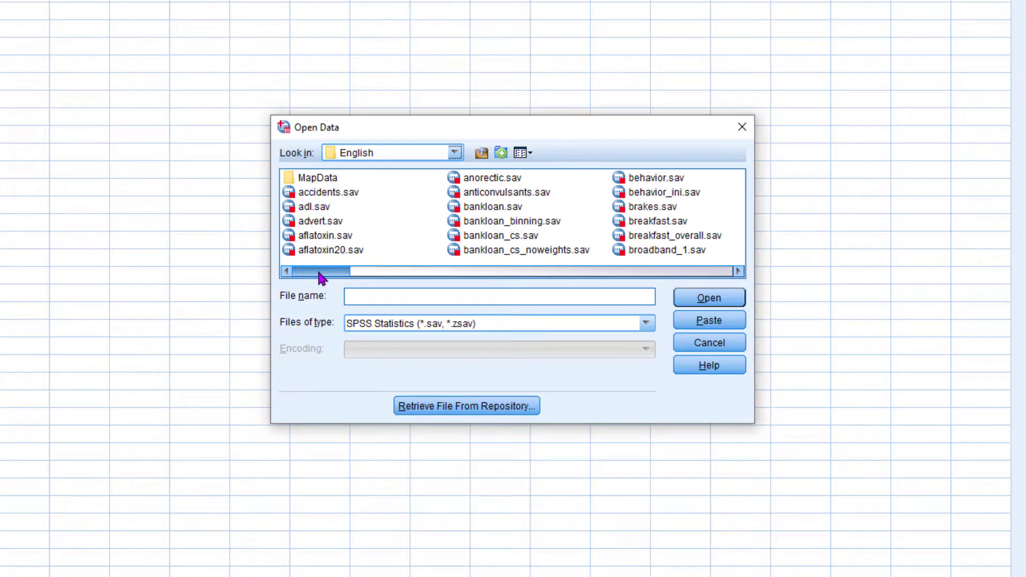
pyautogui.click(463, 235)
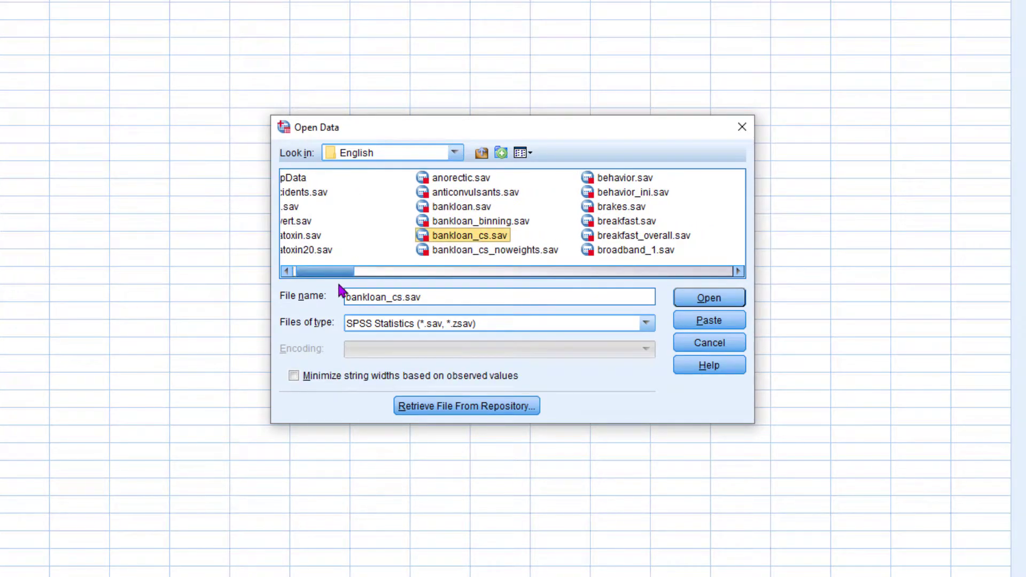
pyautogui.press('e')
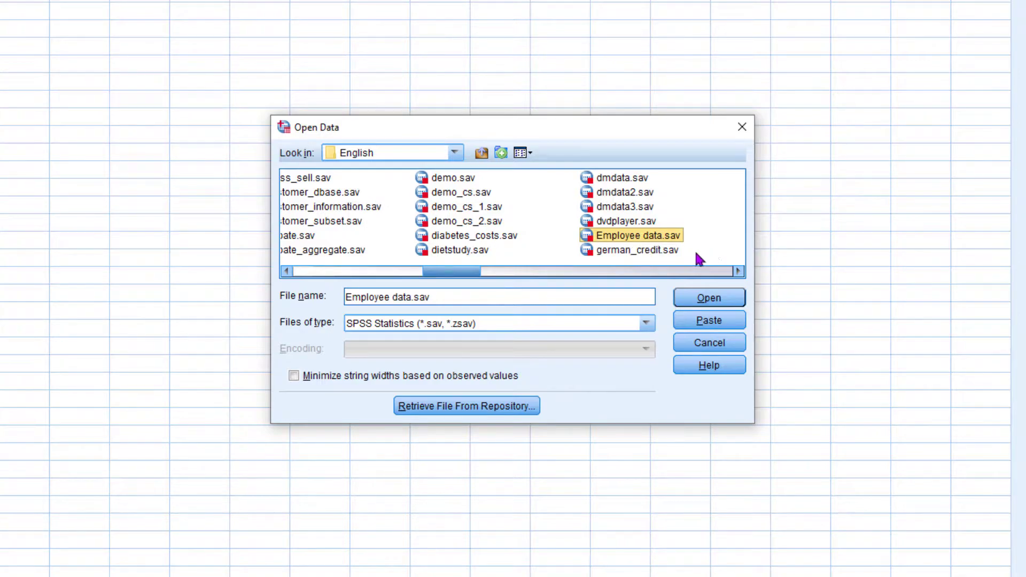
pyautogui.click(719, 298)
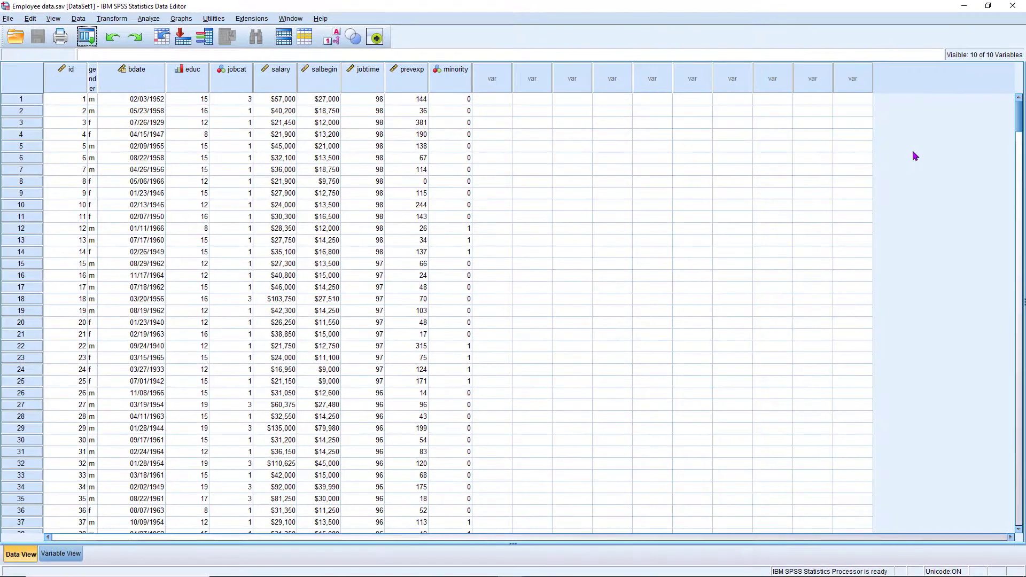
# - Review the variable definitions of the employee dataset and scan through its case records
pyautogui.click(180, 308)
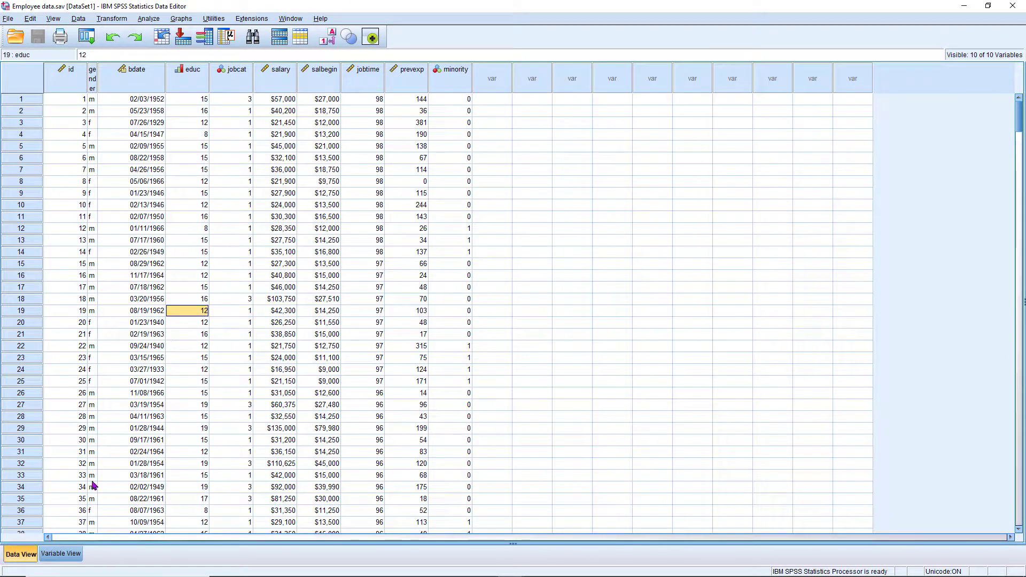
pyautogui.click(59, 554)
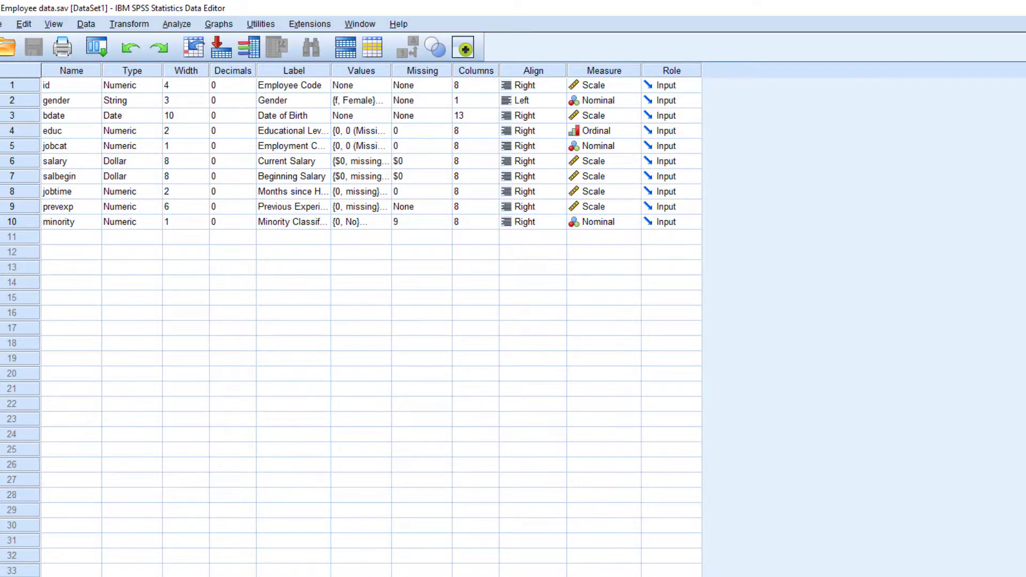
pyautogui.hotkey('ctrl', 't')
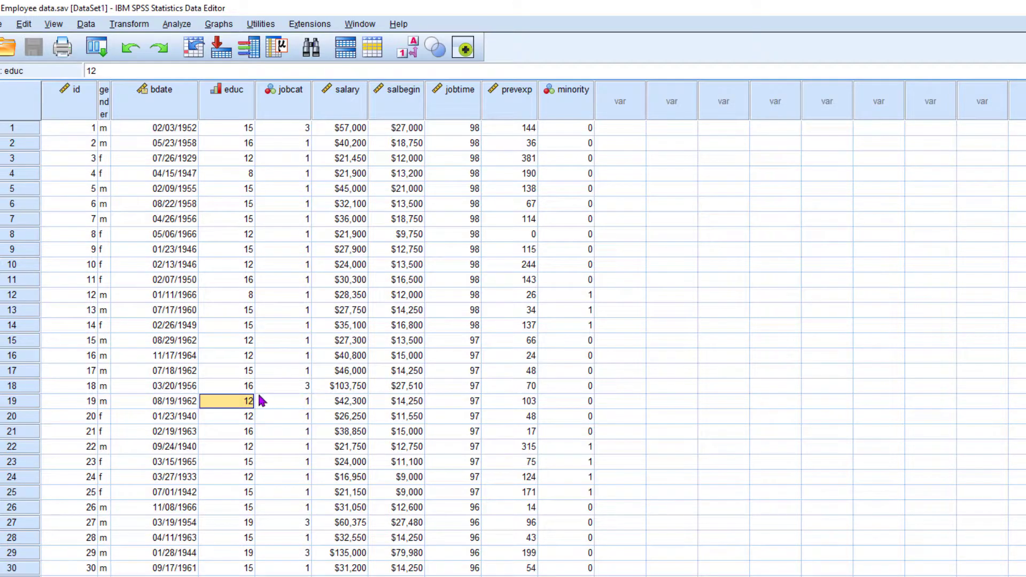
pyautogui.scroll(-18, 283, 386)
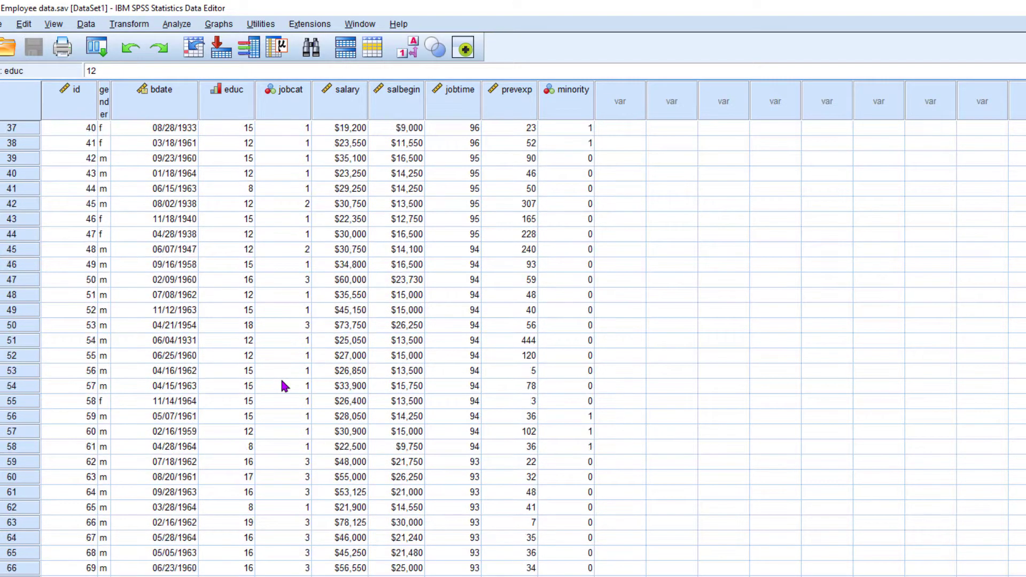
pyautogui.scroll(18, 283, 385)
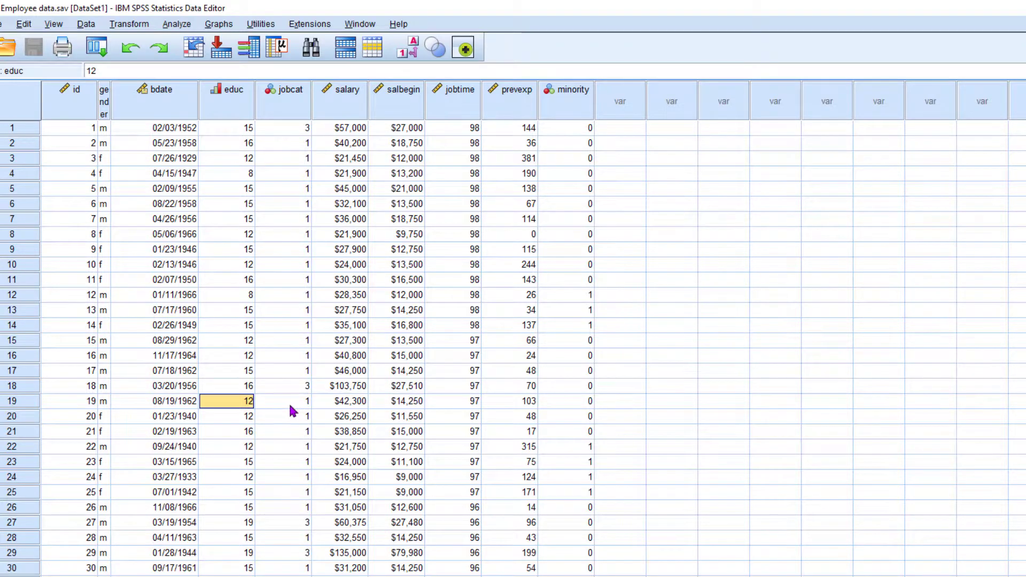
# - Examine the value labels defined for the jobcat variable, including the Custodial and Manager codes
pyautogui.hotkey('ctrl', 't')
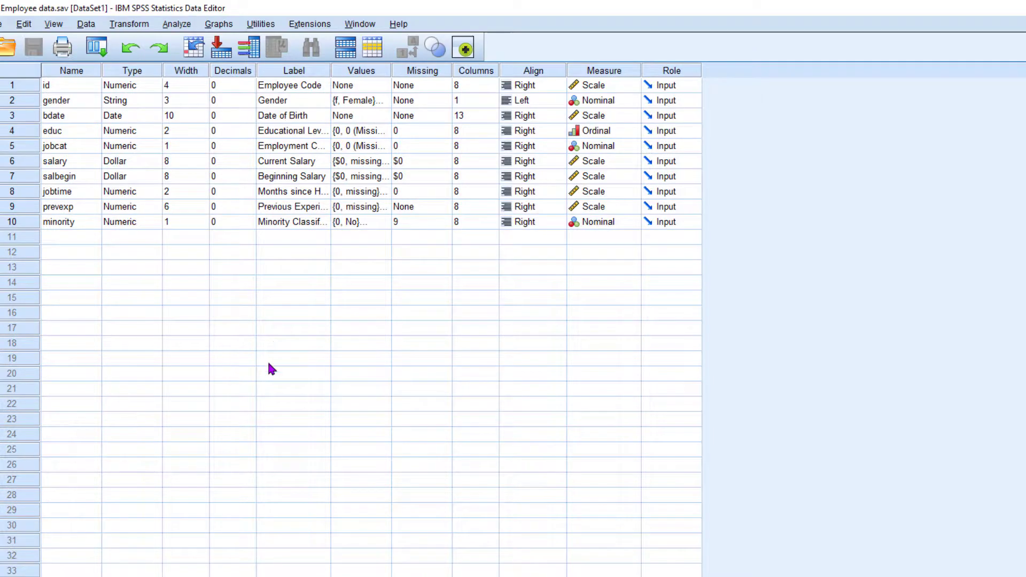
pyautogui.click(308, 147)
pyautogui.click(345, 147)
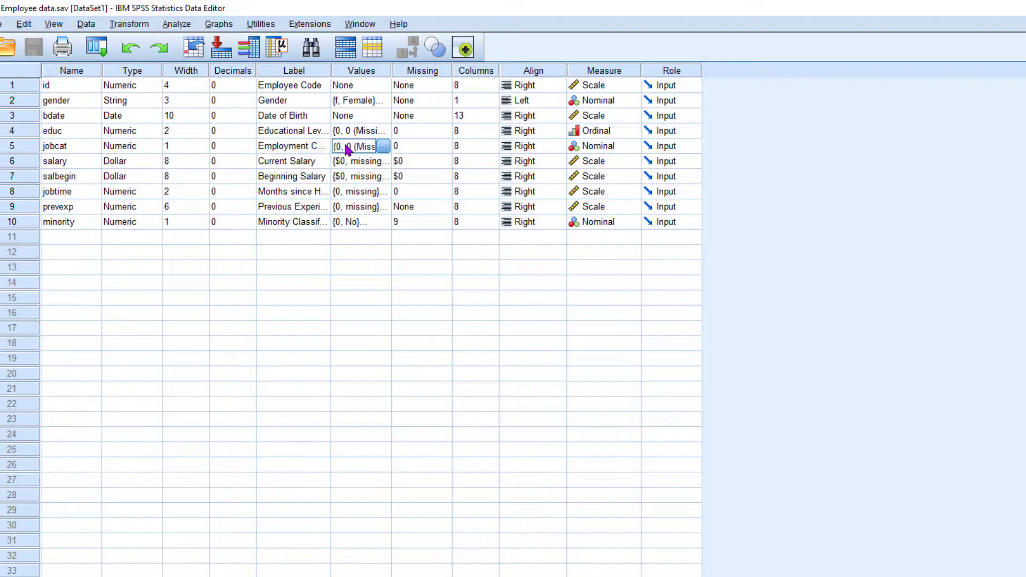
pyautogui.click(384, 148)
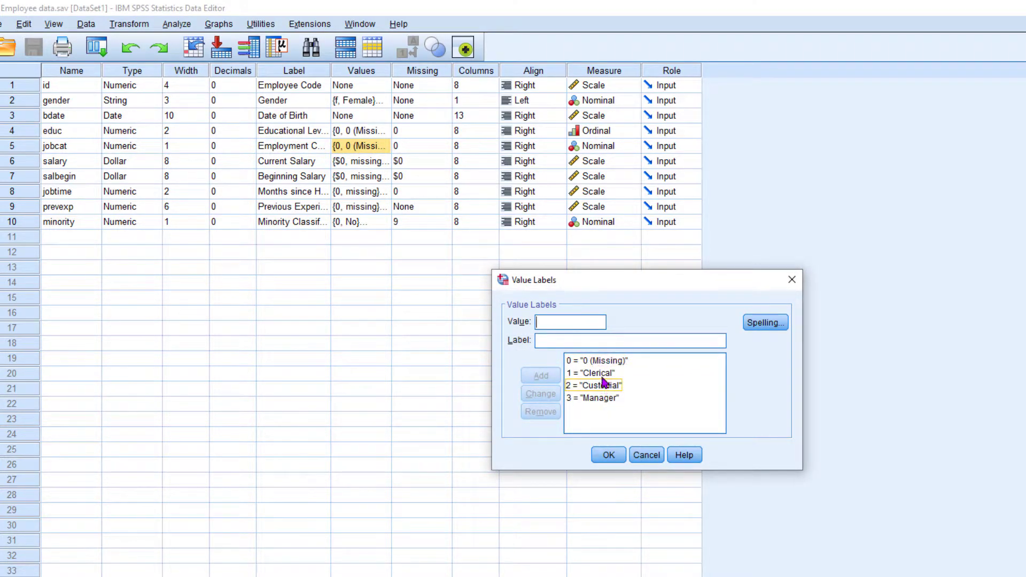
pyautogui.click(640, 374)
pyautogui.click(615, 386)
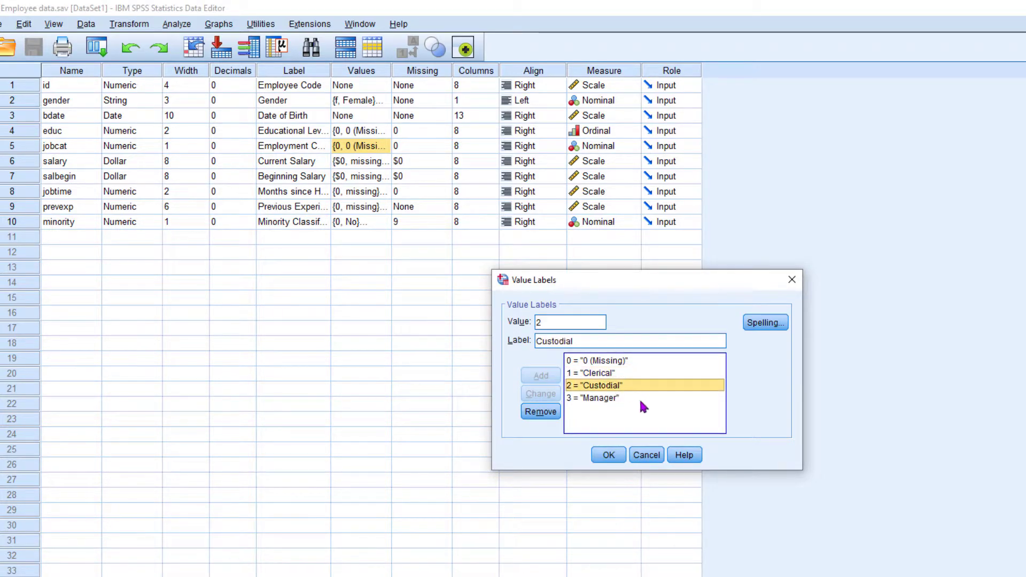
pyautogui.click(605, 400)
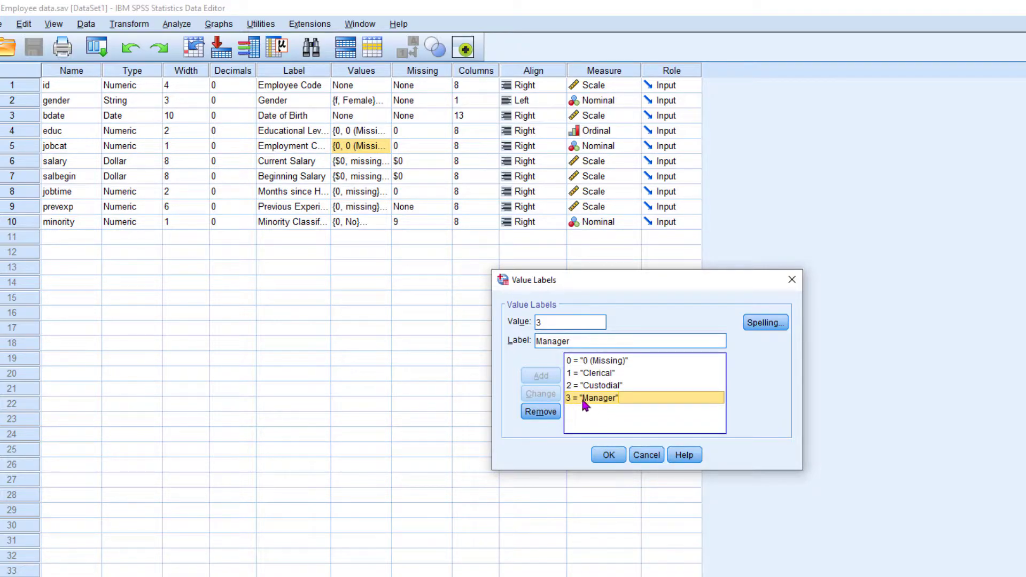
pyautogui.click(610, 455)
pyautogui.click(459, 407)
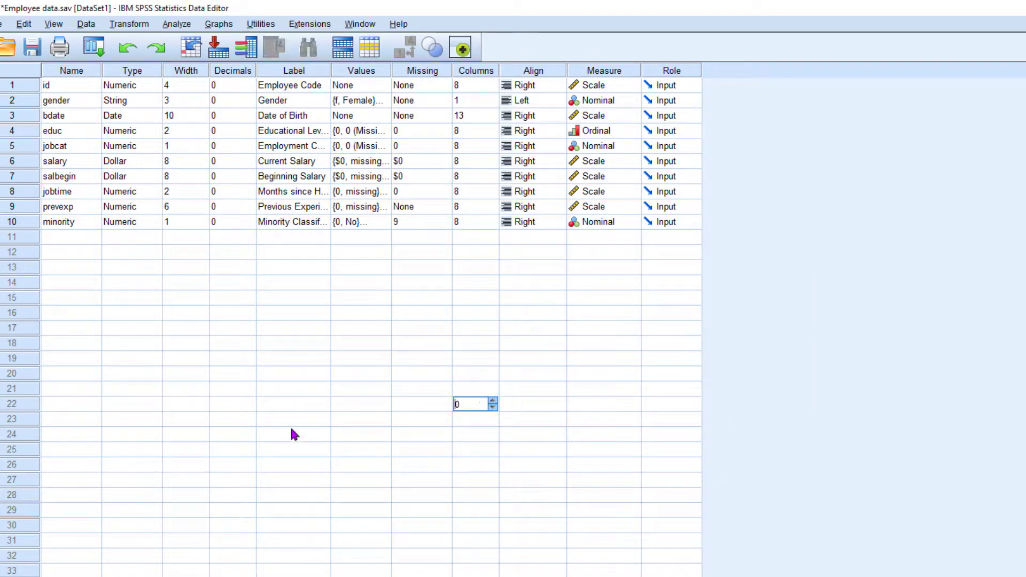
# - Start Select Cases from the data sheet, reset its settings and choose selection if a condition is satisfied
pyautogui.hotkey('ctrl', 't')
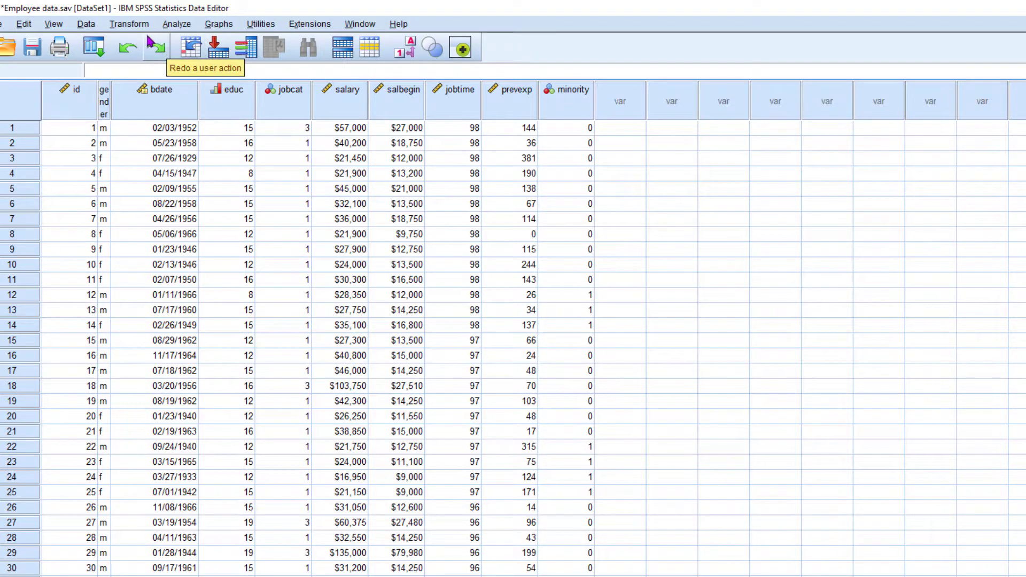
pyautogui.click(85, 26)
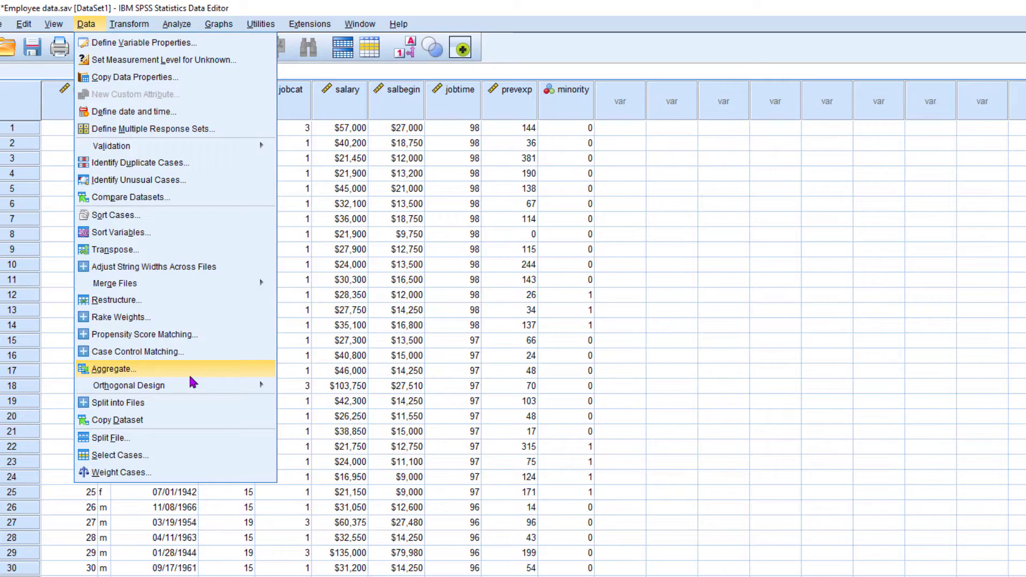
pyautogui.click(159, 456)
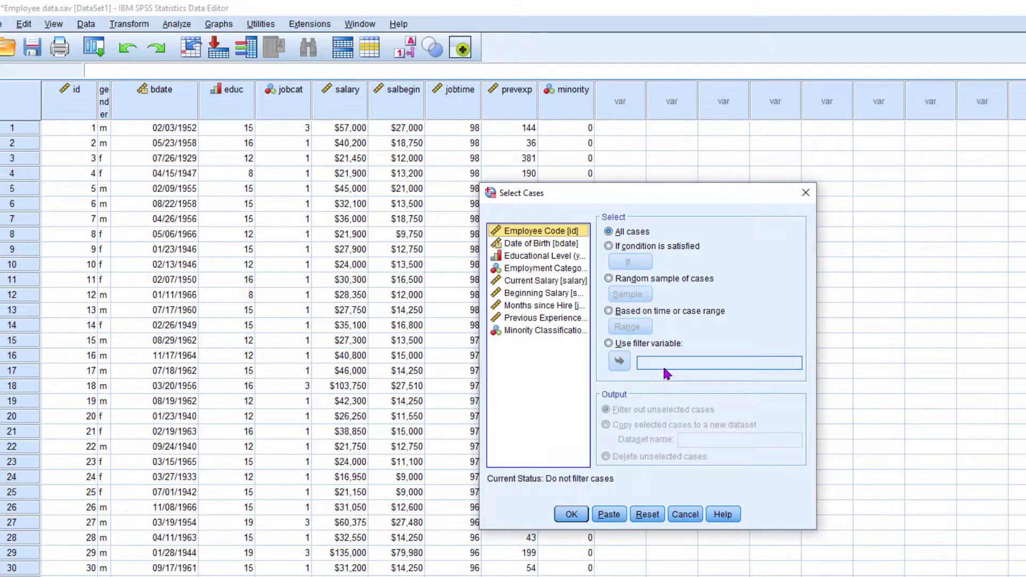
pyautogui.click(647, 514)
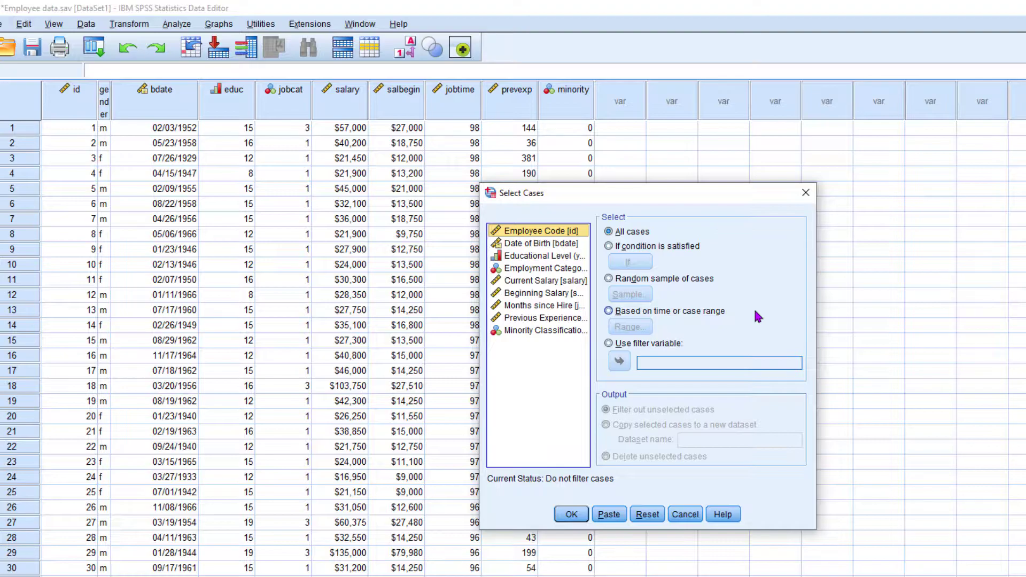
pyautogui.click(632, 250)
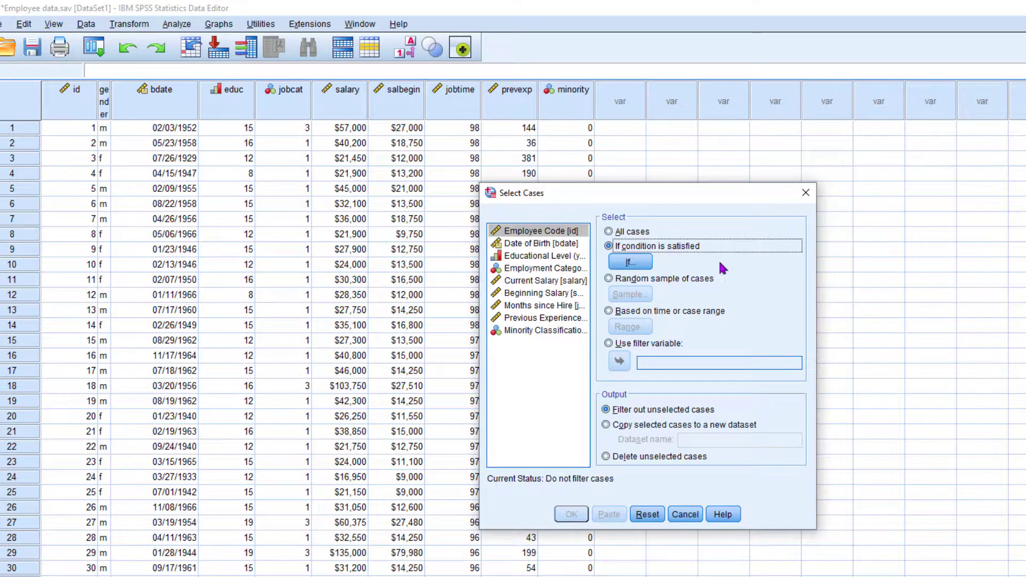
# - Define the selection condition jobcat = 3 and apply it, filtering out the unselected cases
pyautogui.click(631, 262)
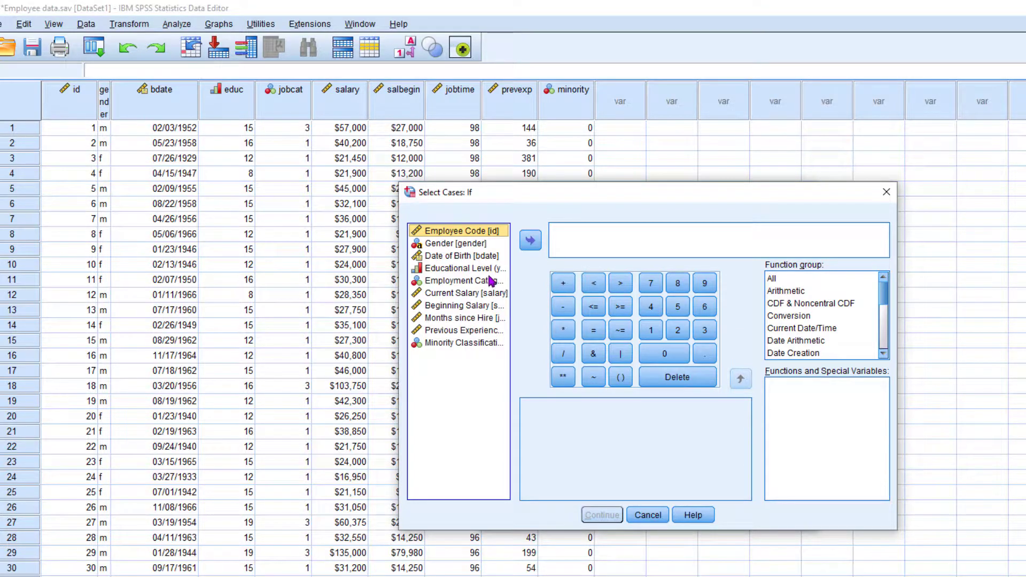
pyautogui.doubleClick(455, 282)
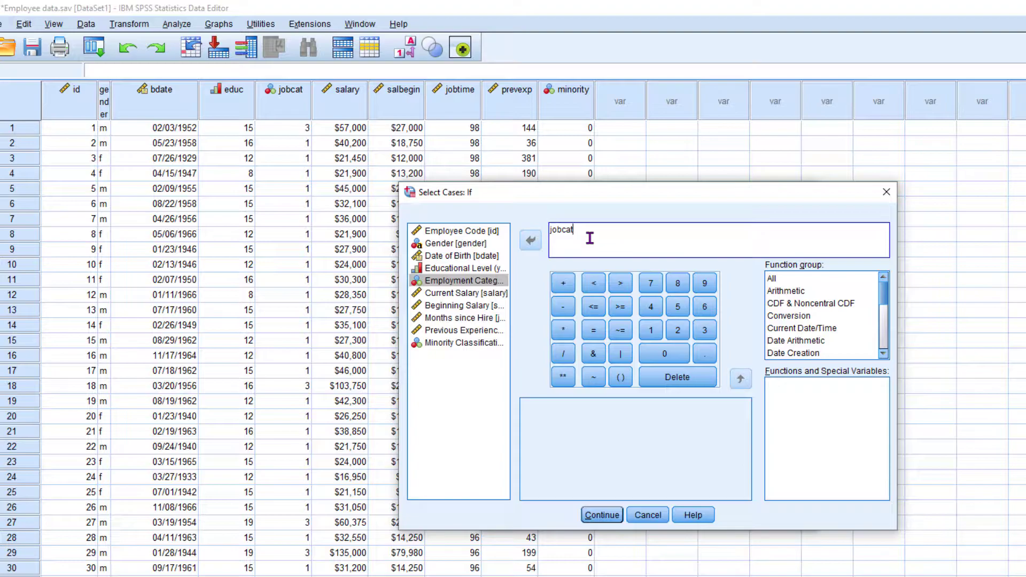
pyautogui.click(597, 337)
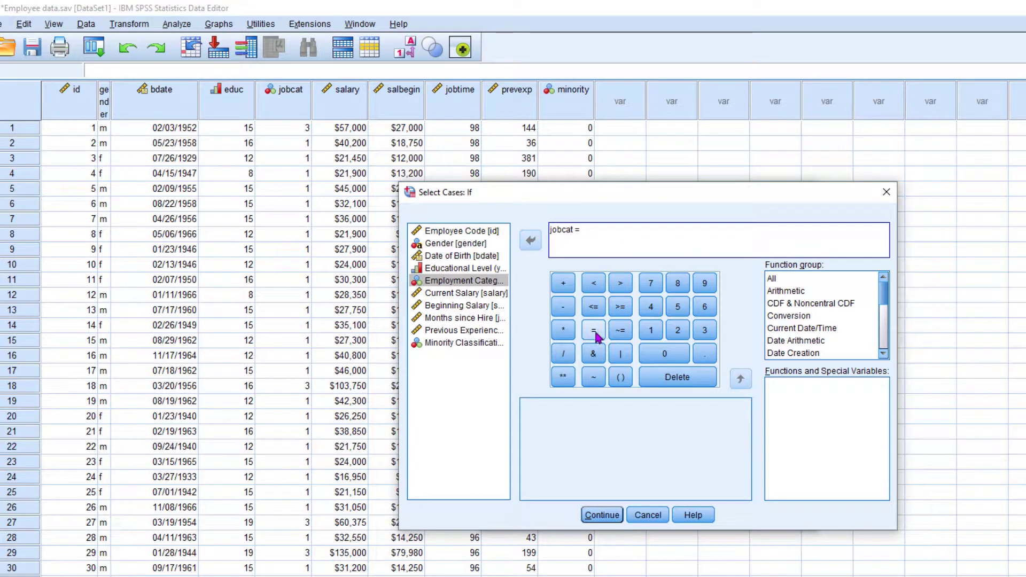
pyautogui.write('3')
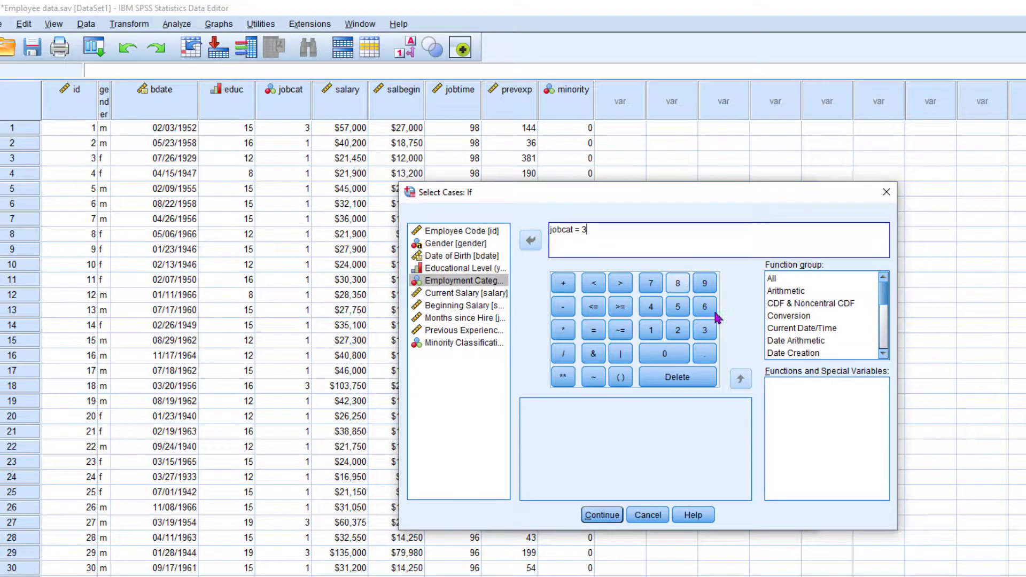
pyautogui.click(603, 515)
pyautogui.click(570, 515)
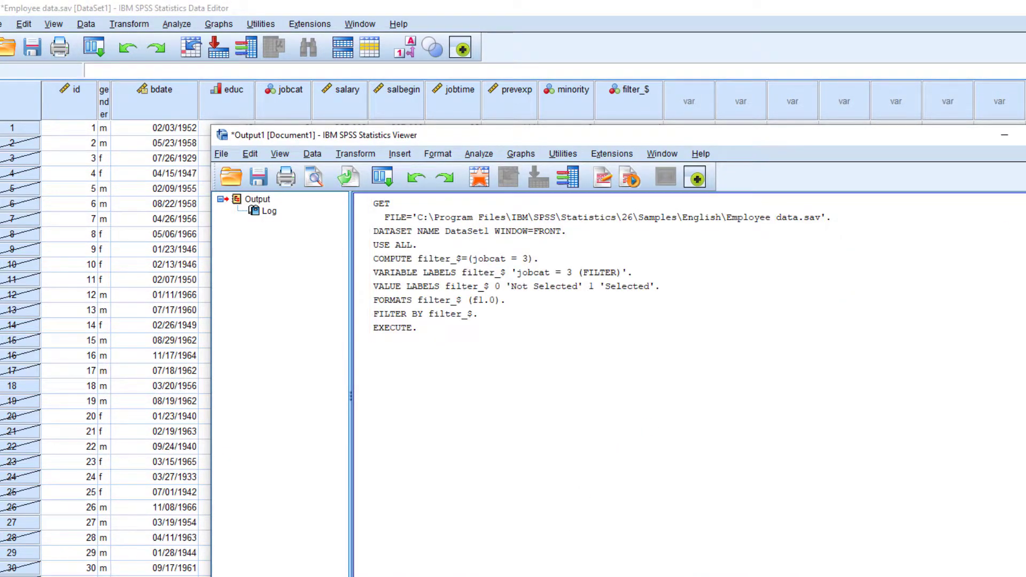
# - Close the output viewer without saving its contents and select case 18 in the data sheet
pyautogui.hotkey('alt', 'F4')
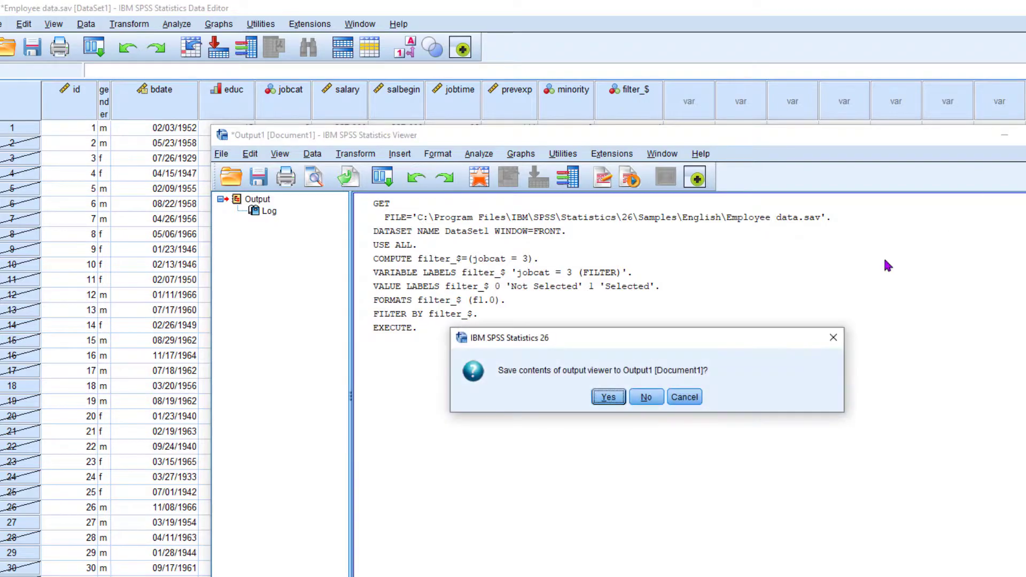
pyautogui.click(648, 397)
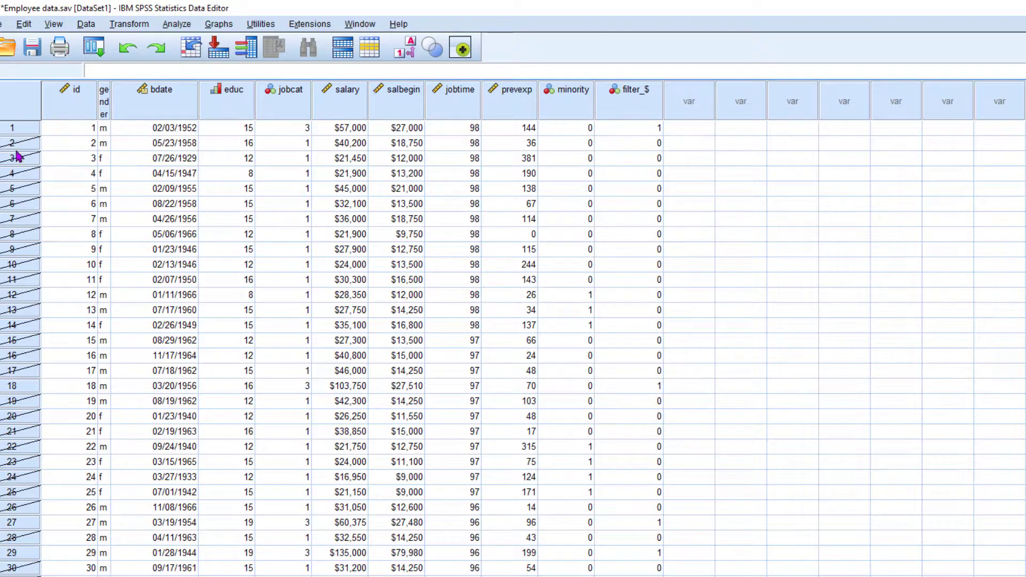
pyautogui.click(16, 388)
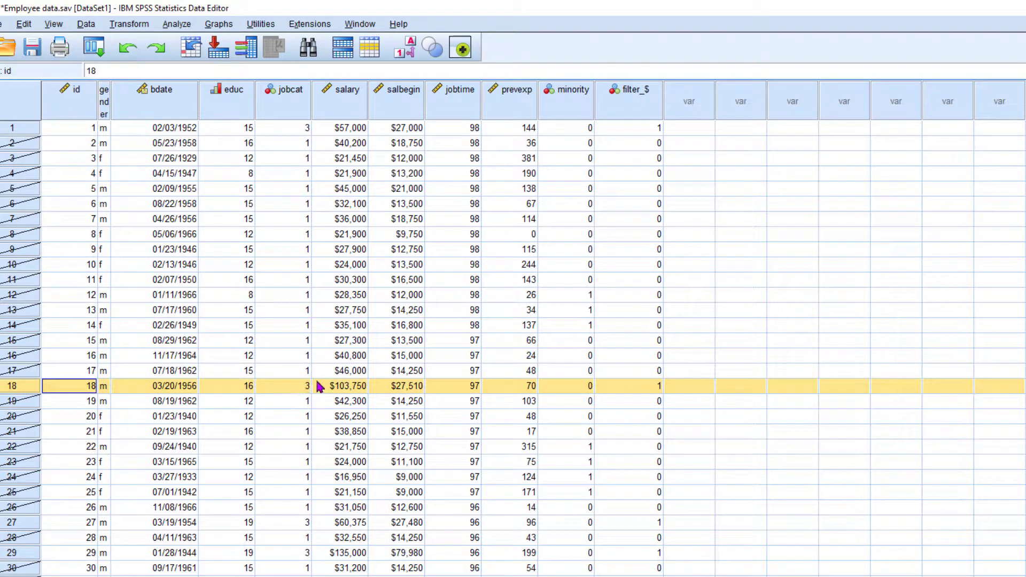
# - Examine the filtered data sheet for crossed-out and retained cases, checking cases 27, 35 and 34 and the rows down to about case 132
pyautogui.scroll(-3, 138, 355)
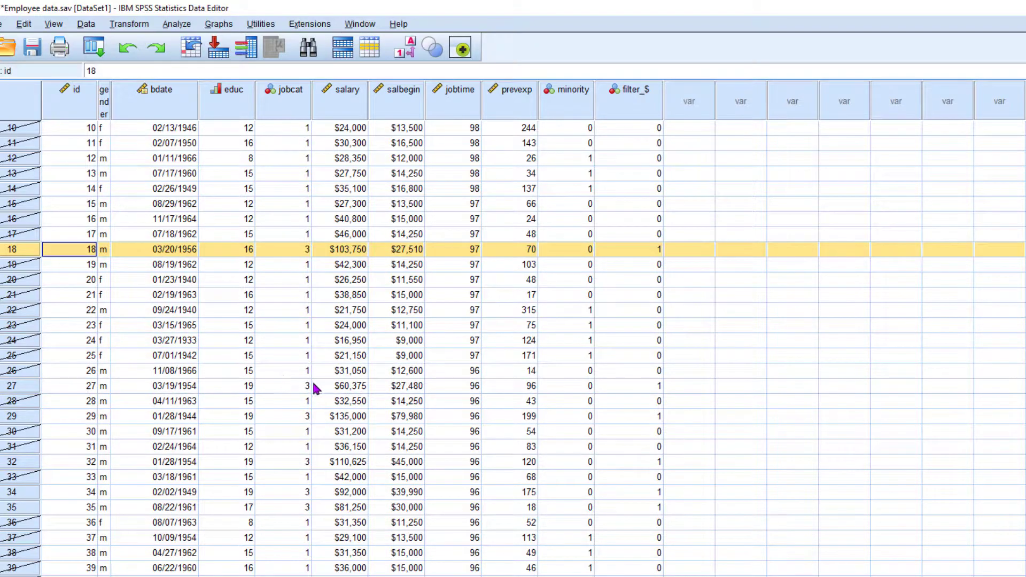
pyautogui.click(26, 390)
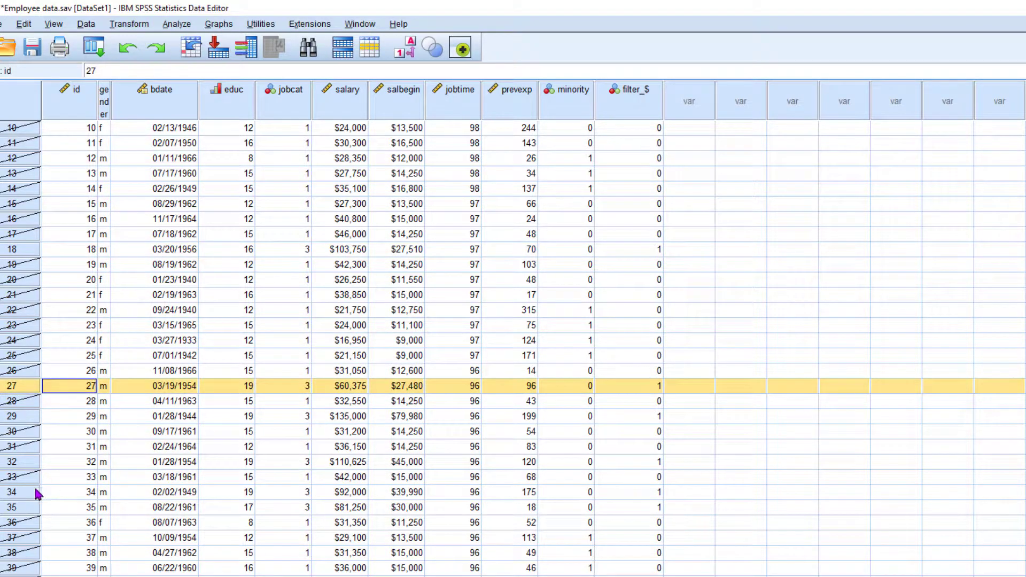
pyautogui.click(22, 507)
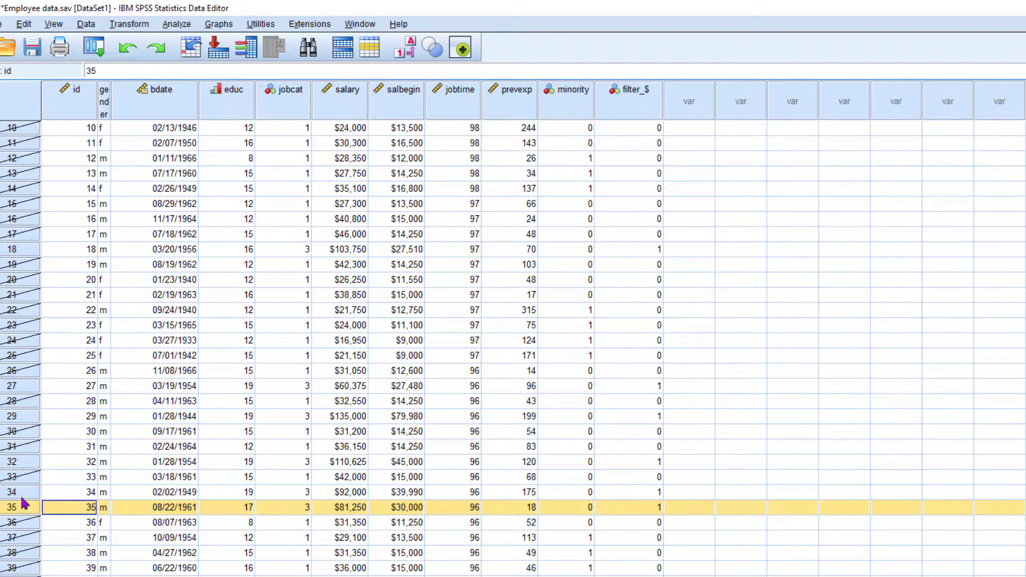
pyautogui.click(22, 491)
pyautogui.scroll(-9, 23, 494)
pyautogui.scroll(-1, 32, 493)
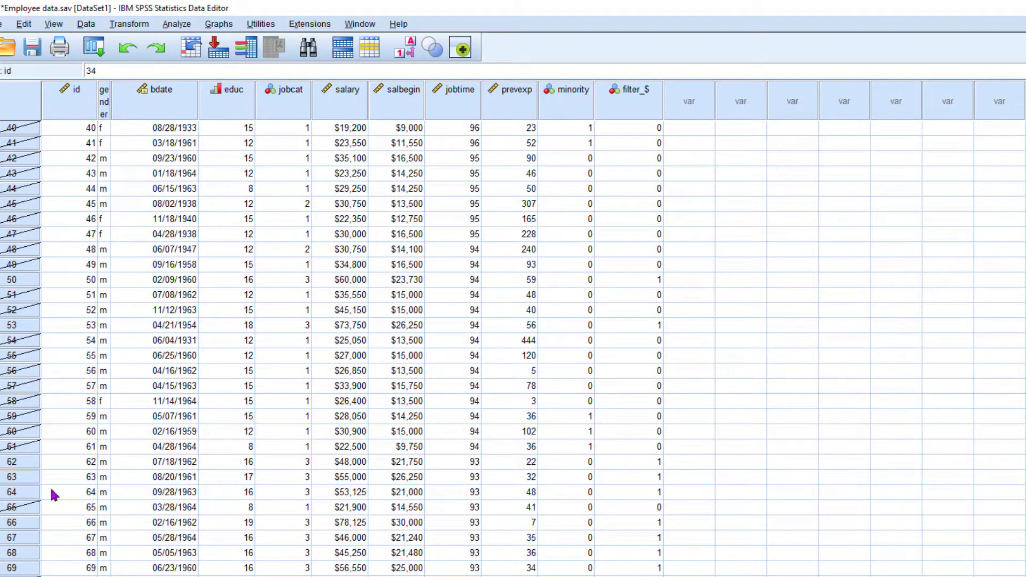
pyautogui.scroll(-7, 133, 476)
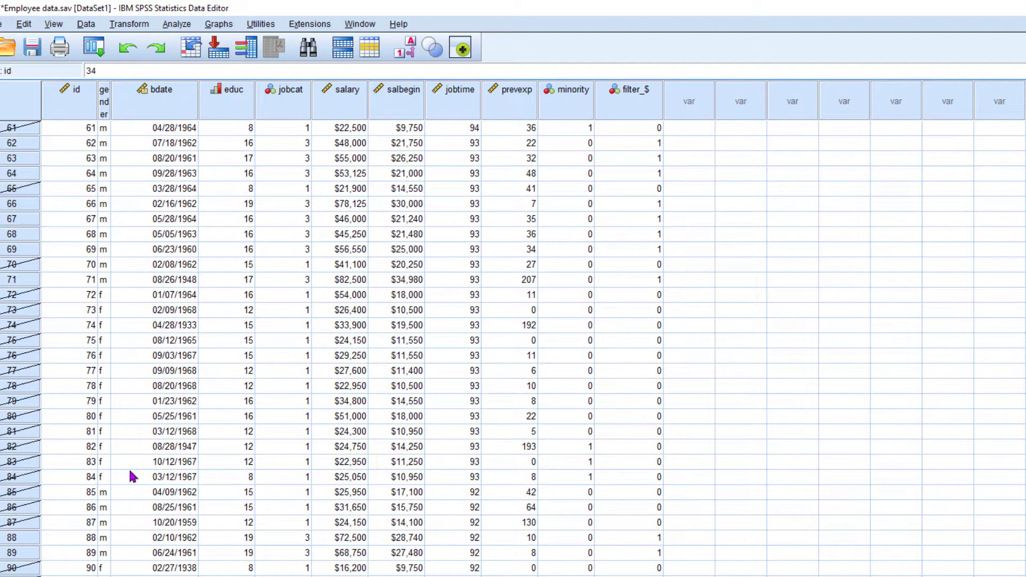
pyautogui.scroll(-12, 132, 475)
pyautogui.scroll(-2, 132, 475)
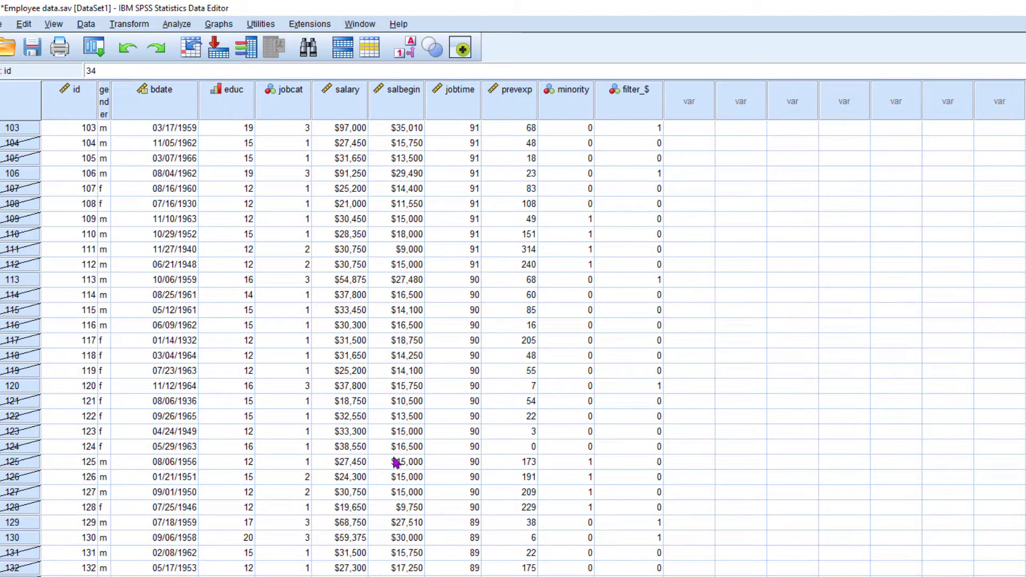
# - Display value labels instead of numeric codes in the data sheet to compare the jobcat categories of cases 120 and 111
pyautogui.click(301, 389)
pyautogui.click(410, 51)
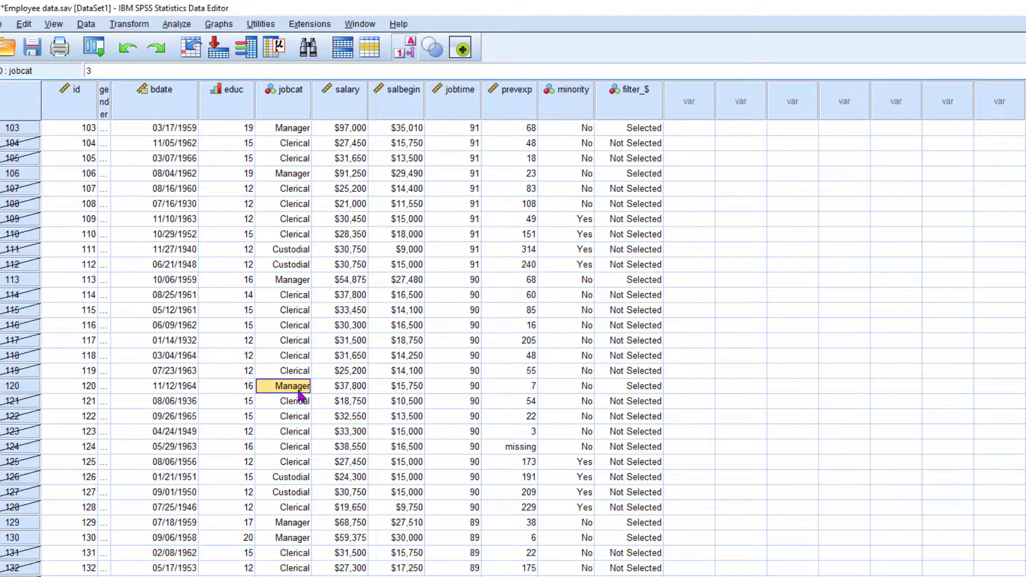
pyautogui.click(244, 249)
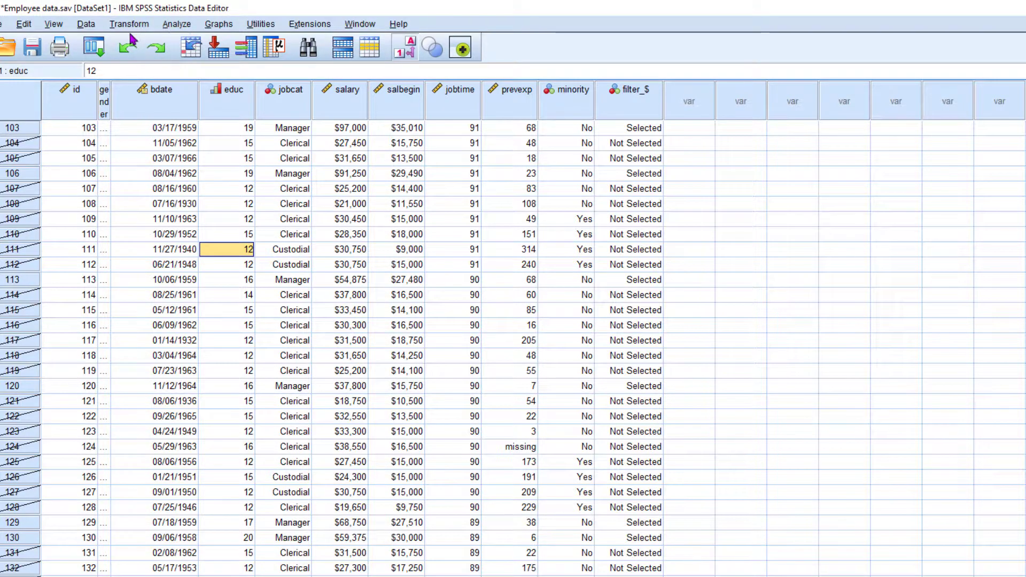
# - Start the Chart Builder and place a simple bar chart on its canvas
pyautogui.click(219, 29)
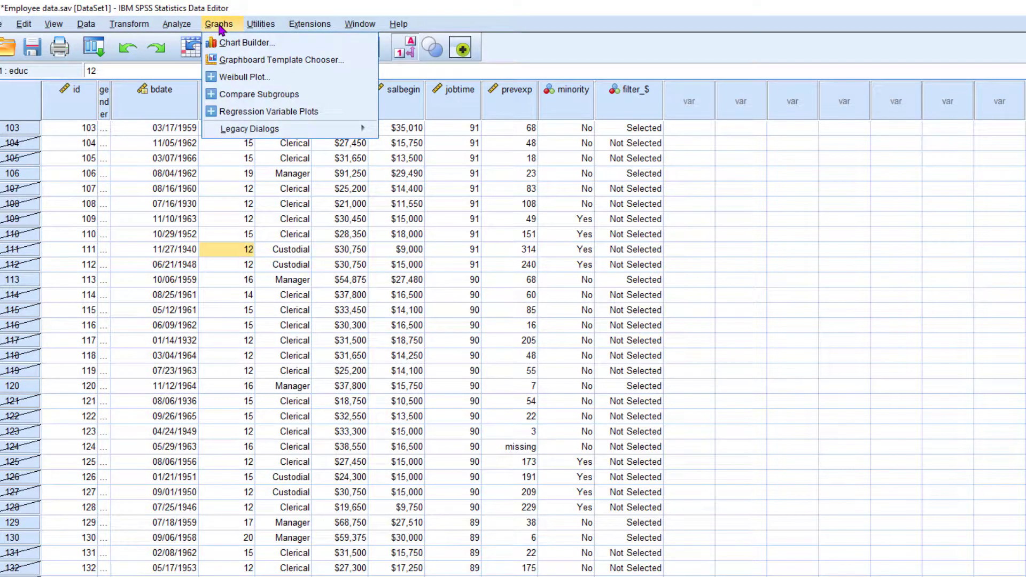
pyautogui.click(259, 47)
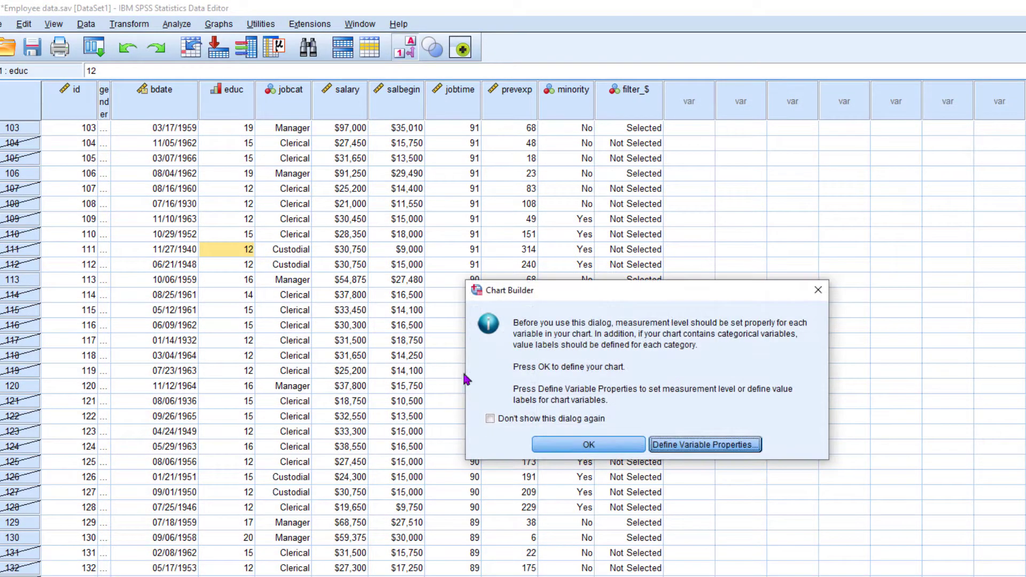
pyautogui.click(599, 447)
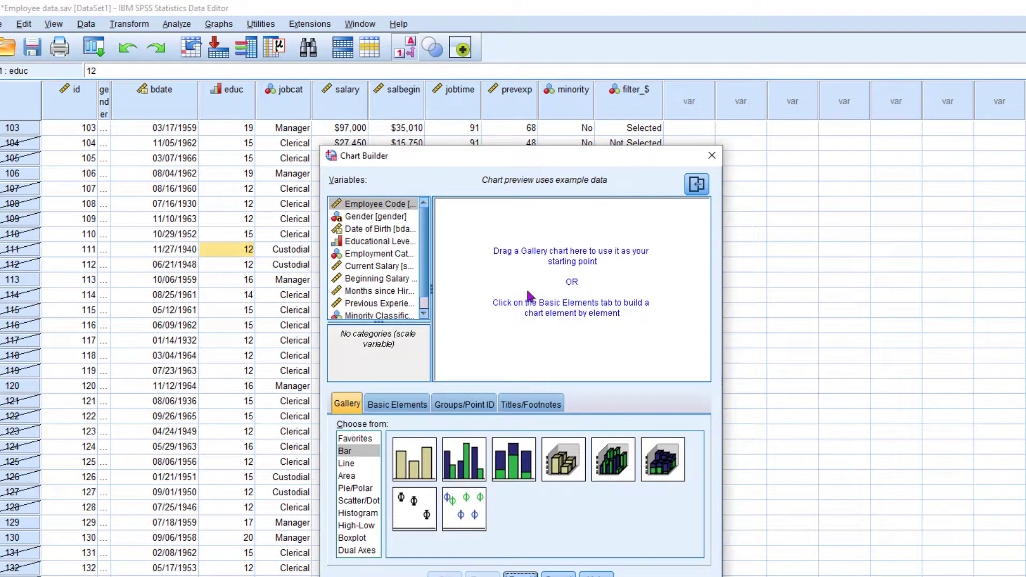
pyautogui.moveTo(571, 158); pyautogui.dragTo(581, 152)
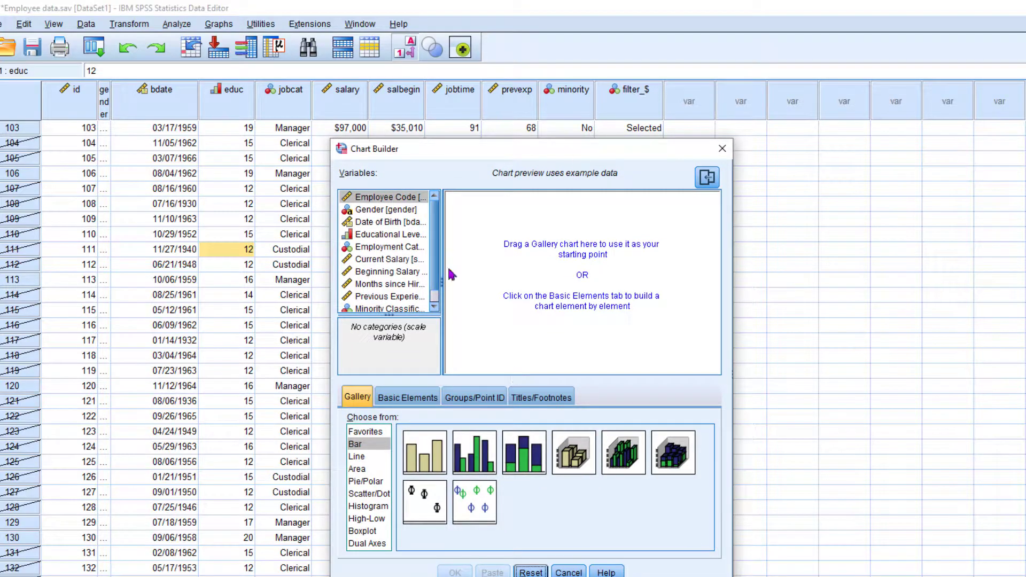
pyautogui.click(430, 466)
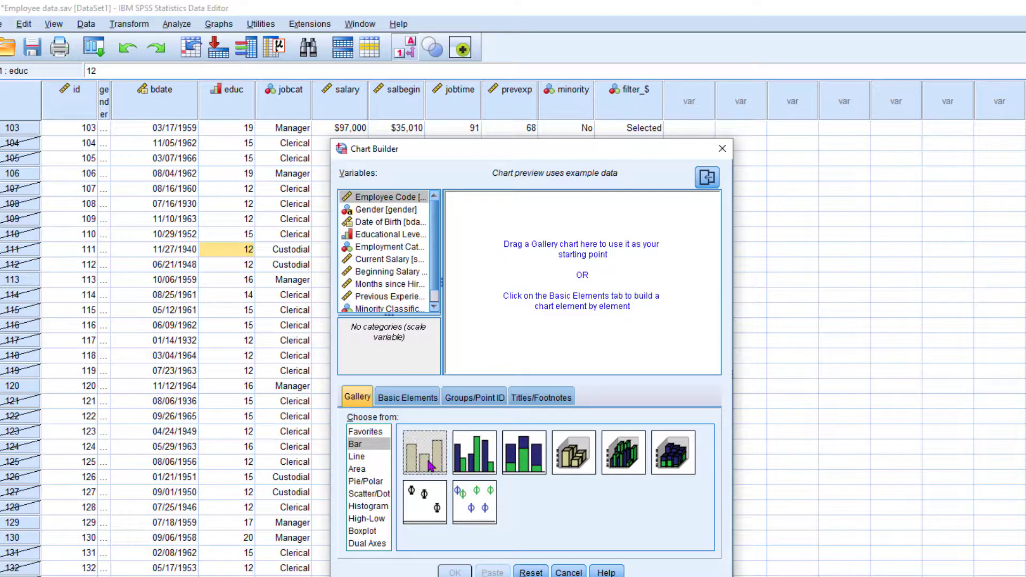
pyautogui.moveTo(429, 466); pyautogui.dragTo(529, 318)
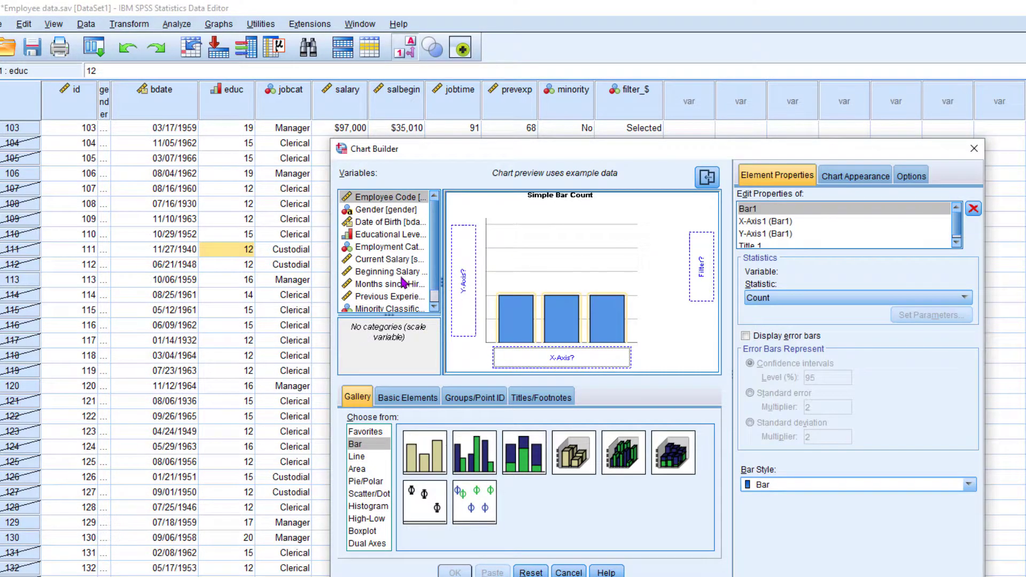
# - Assign Employment Category to the x-axis of the bar chart and generate the chart
pyautogui.click(389, 248)
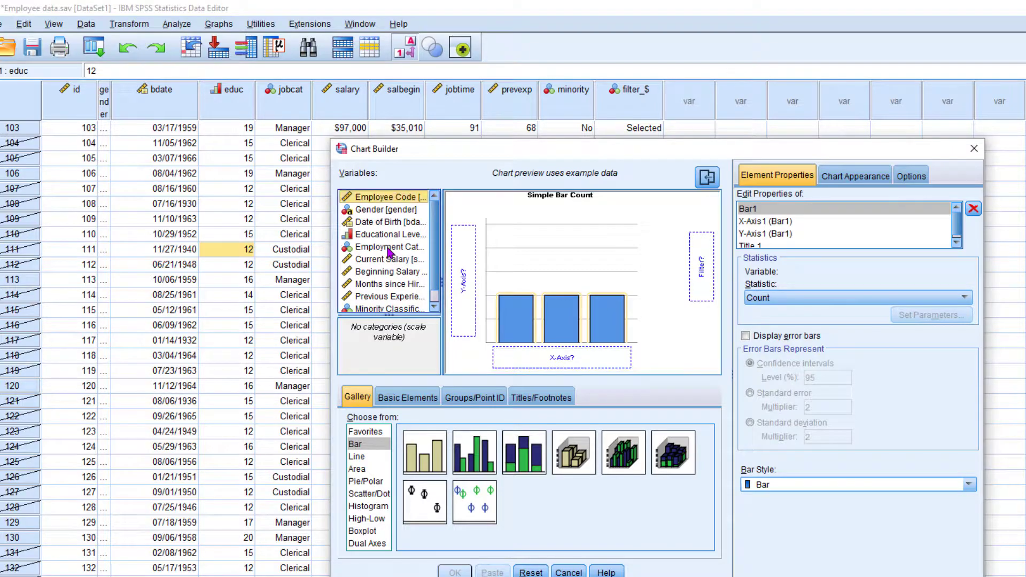
pyautogui.moveTo(386, 252); pyautogui.dragTo(557, 361)
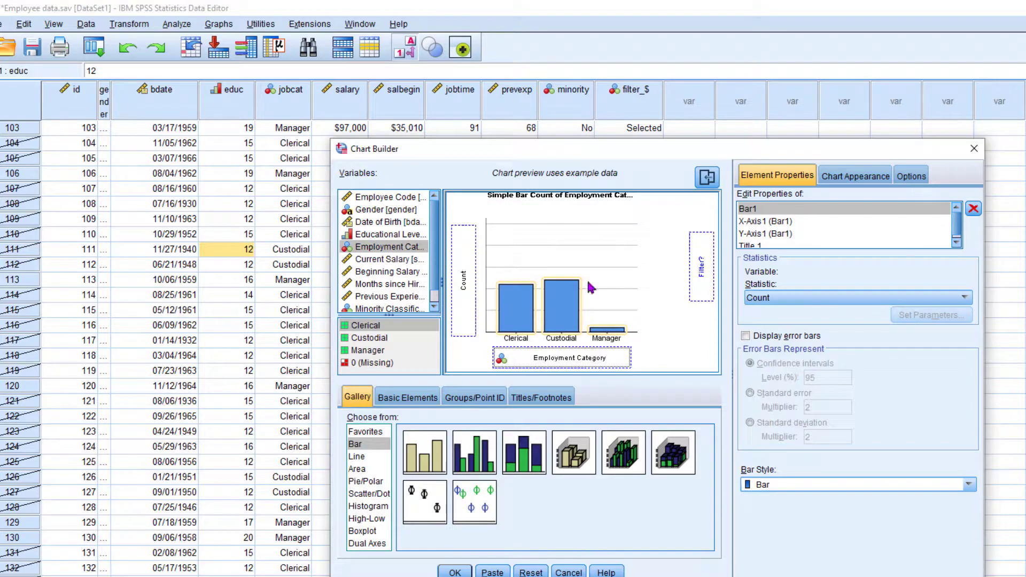
pyautogui.click(454, 573)
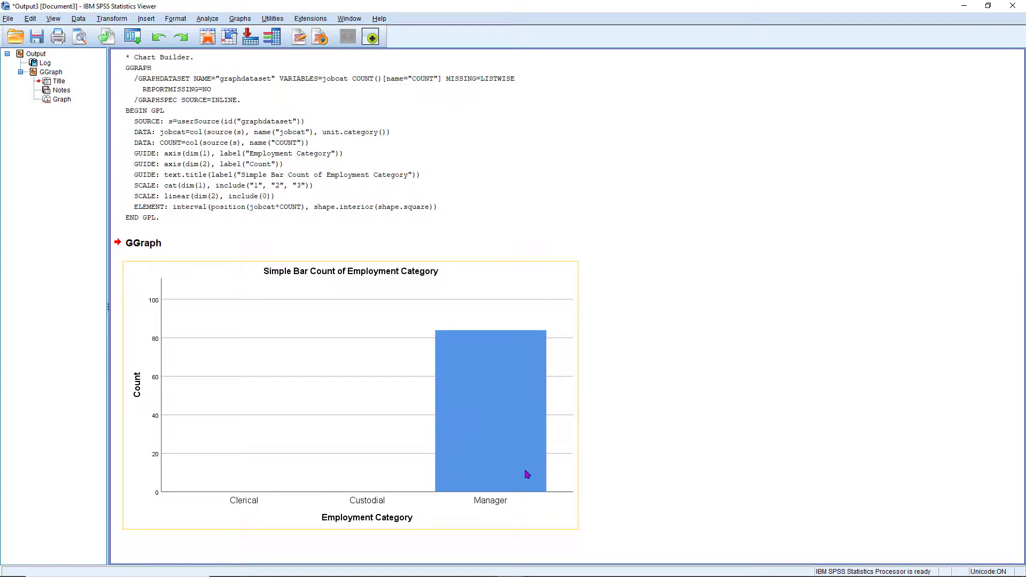
# - Examine the bar chart of employment category counts and close the output viewer
pyautogui.moveTo(454, 400); pyautogui.dragTo(627, 426)
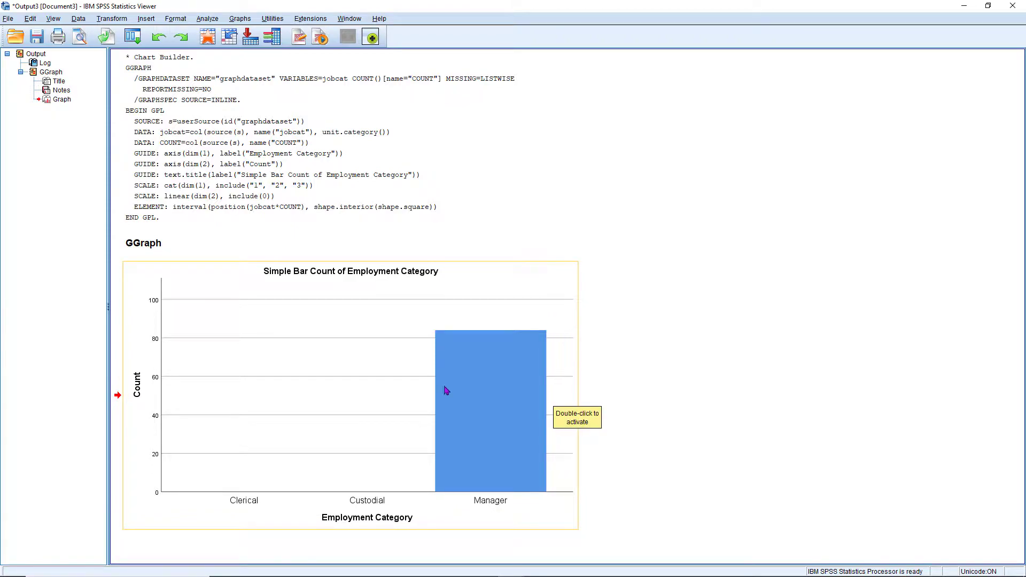
pyautogui.click(1013, 6)
pyautogui.click(482, 305)
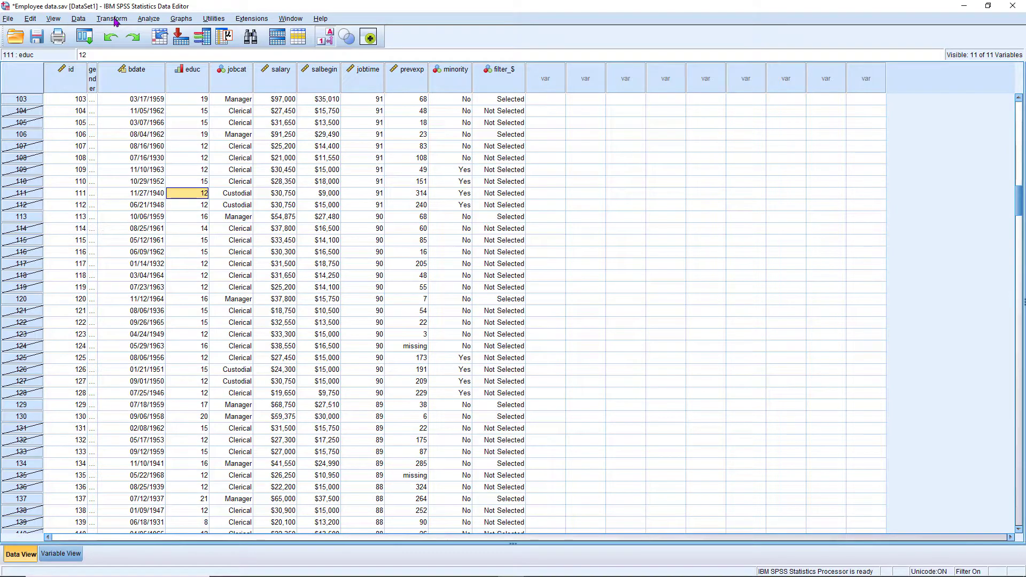
# - Remove the jobcat = 3 filter by resetting Select Cases to all cases and apply it
pyautogui.click(78, 19)
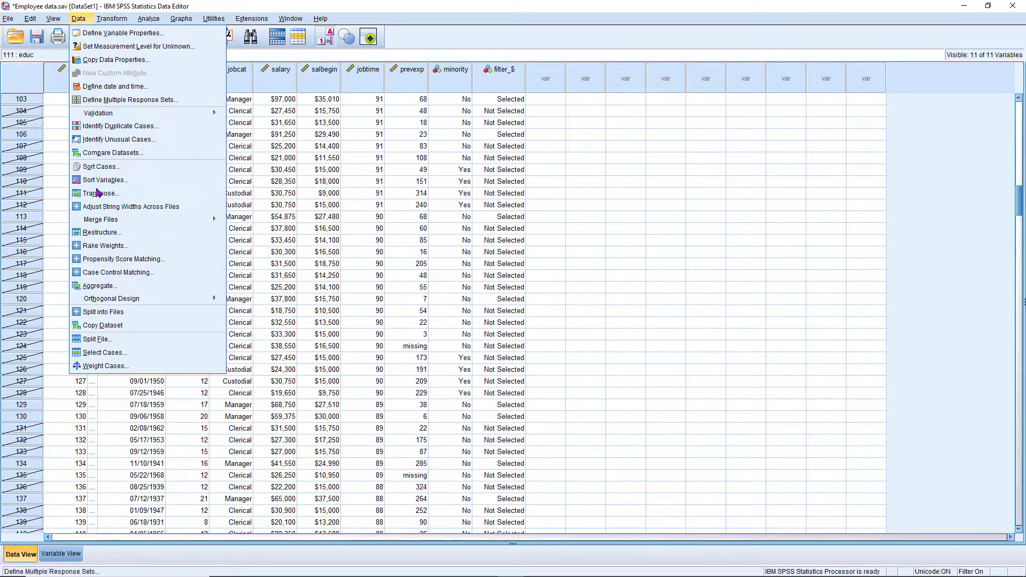
pyautogui.click(132, 353)
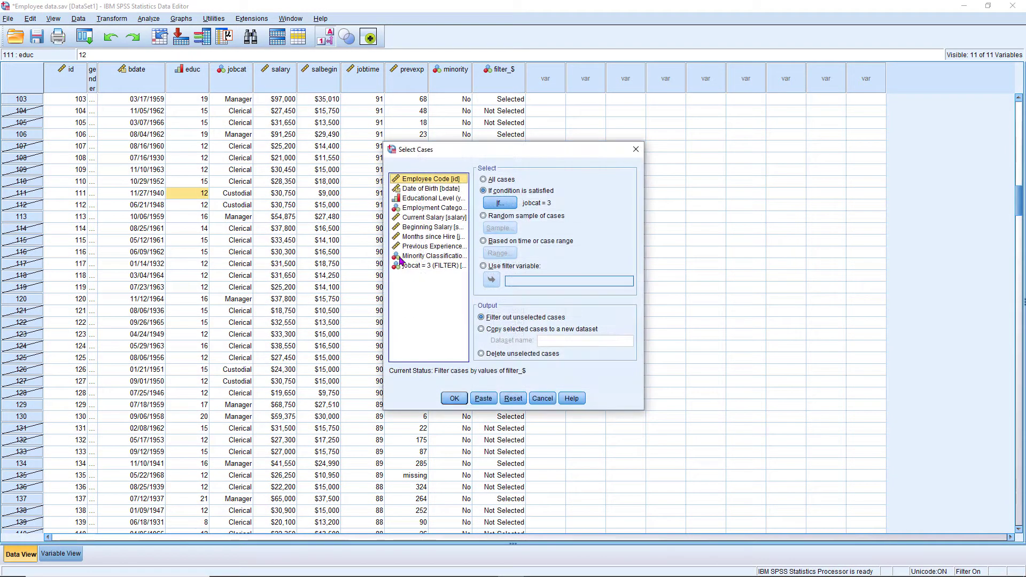
pyautogui.click(485, 180)
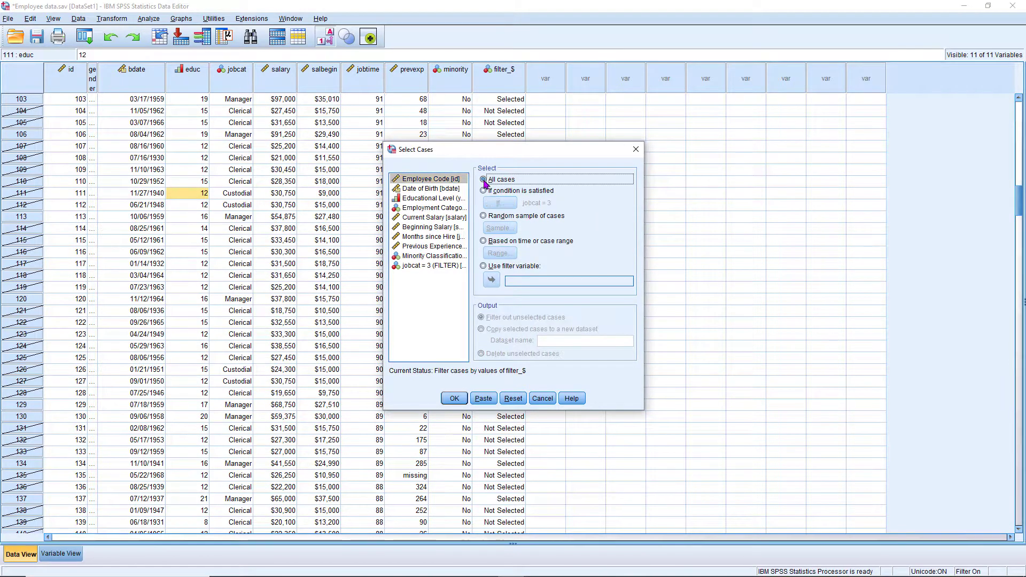
pyautogui.click(513, 399)
pyautogui.click(454, 398)
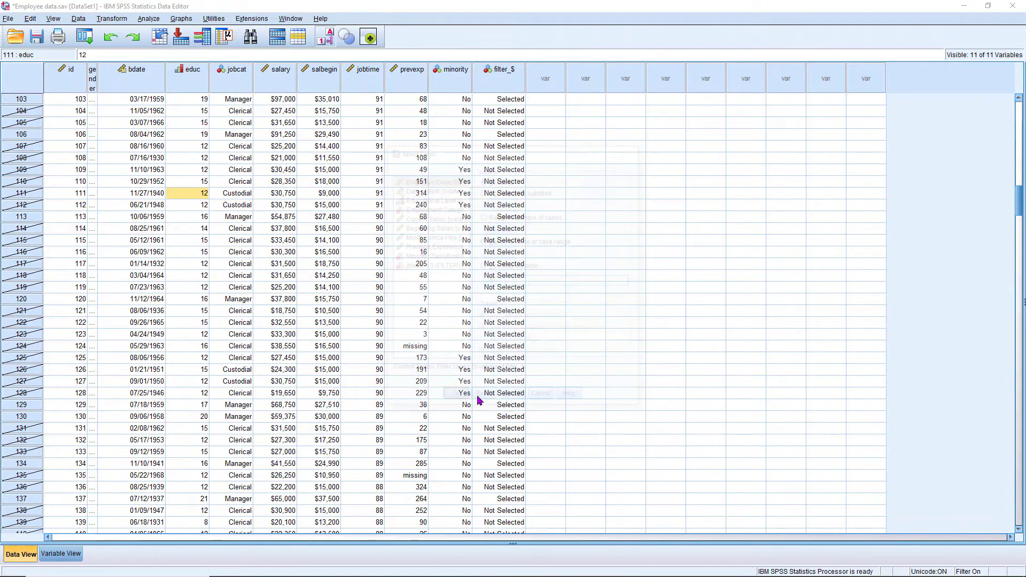
# - Close the output viewer without saving its contents and widen the gender column in the data sheet
pyautogui.click(1014, 6)
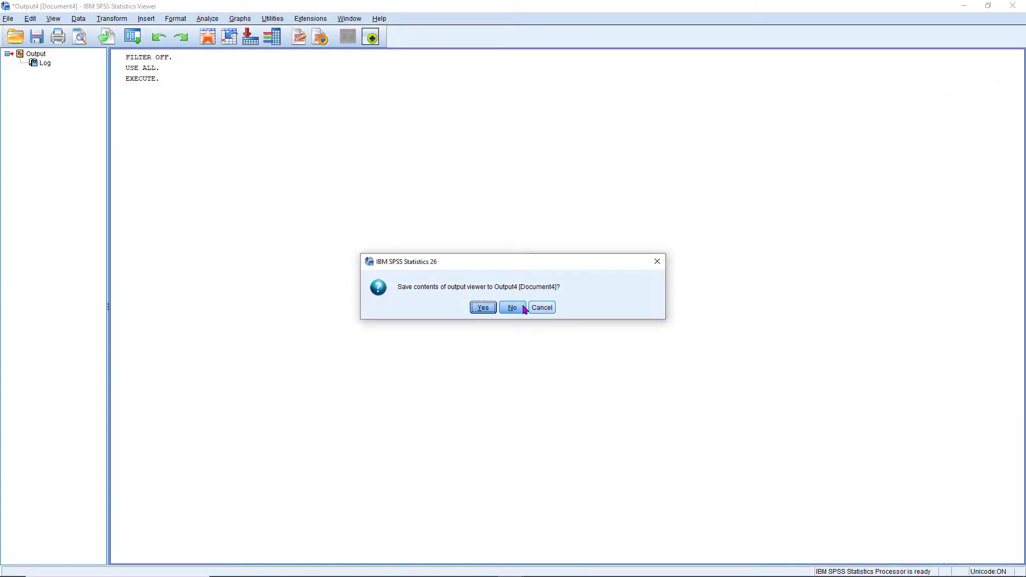
pyautogui.click(548, 307)
pyautogui.scroll(20, 178, 304)
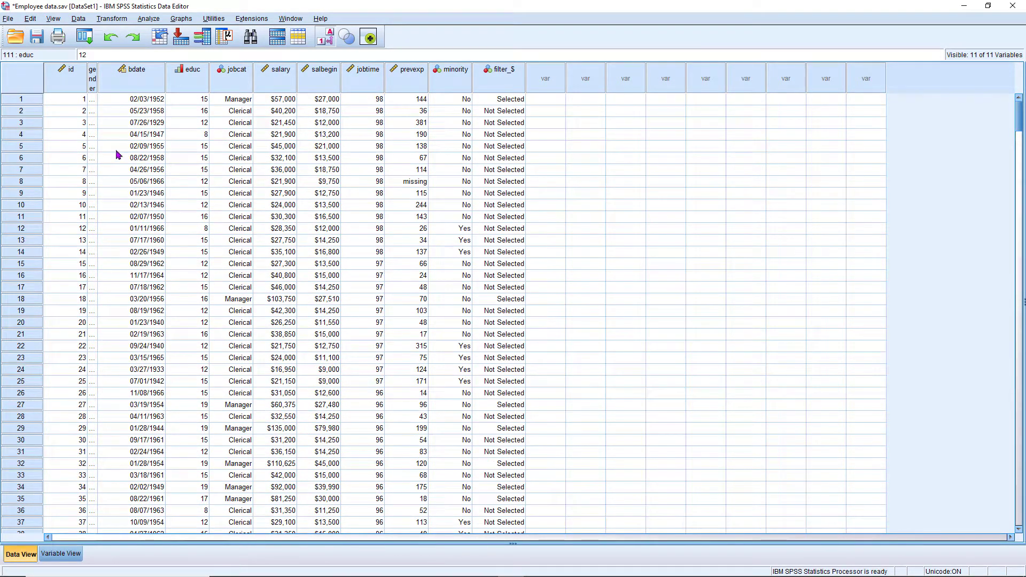
pyautogui.moveTo(97, 86); pyautogui.dragTo(129, 88)
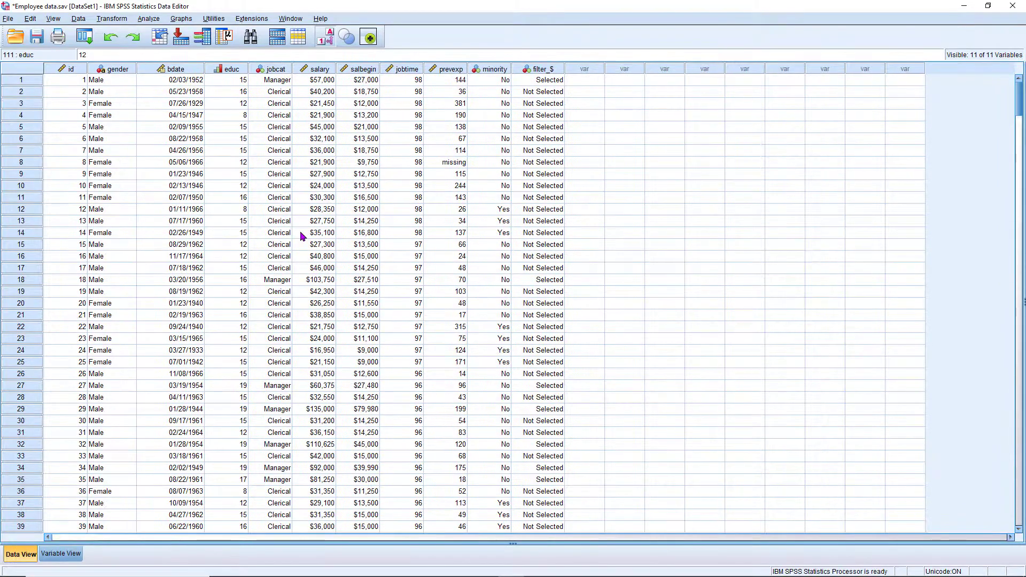
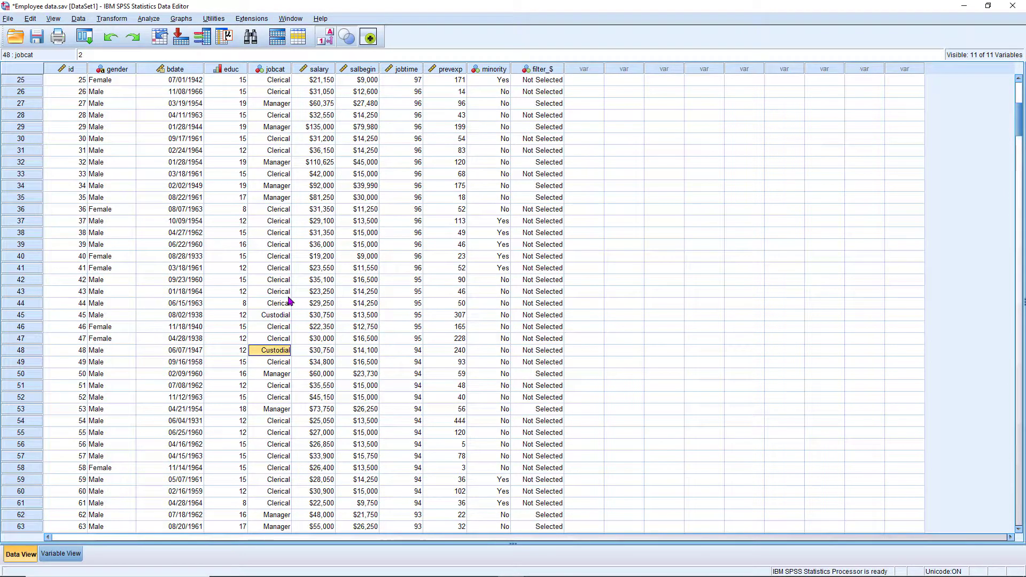
# - Inspect the jobcat entries of cases 41, 53 and 45 as examples of the clerical, manager and custodial categories
pyautogui.click(283, 269)
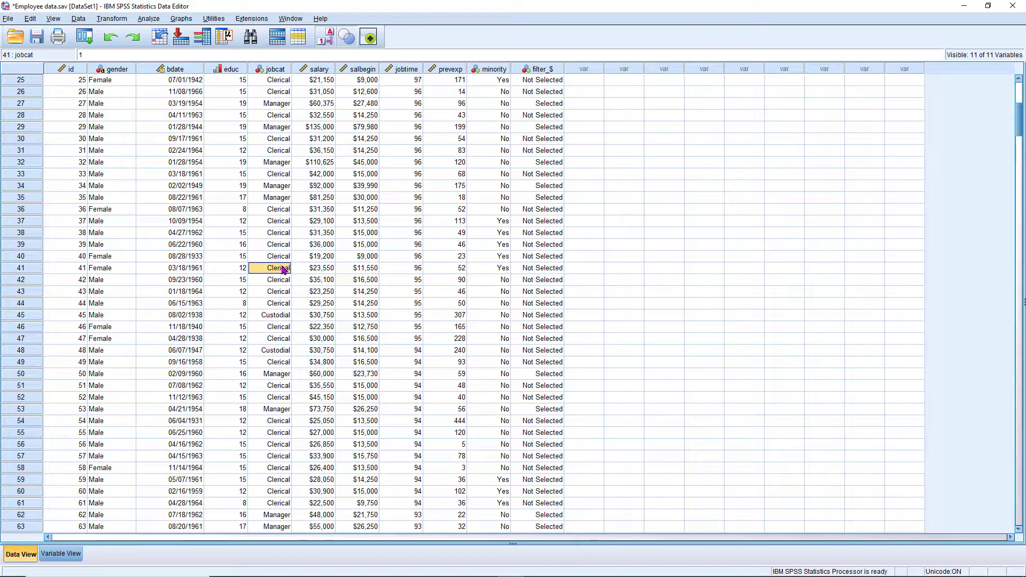
pyautogui.click(282, 412)
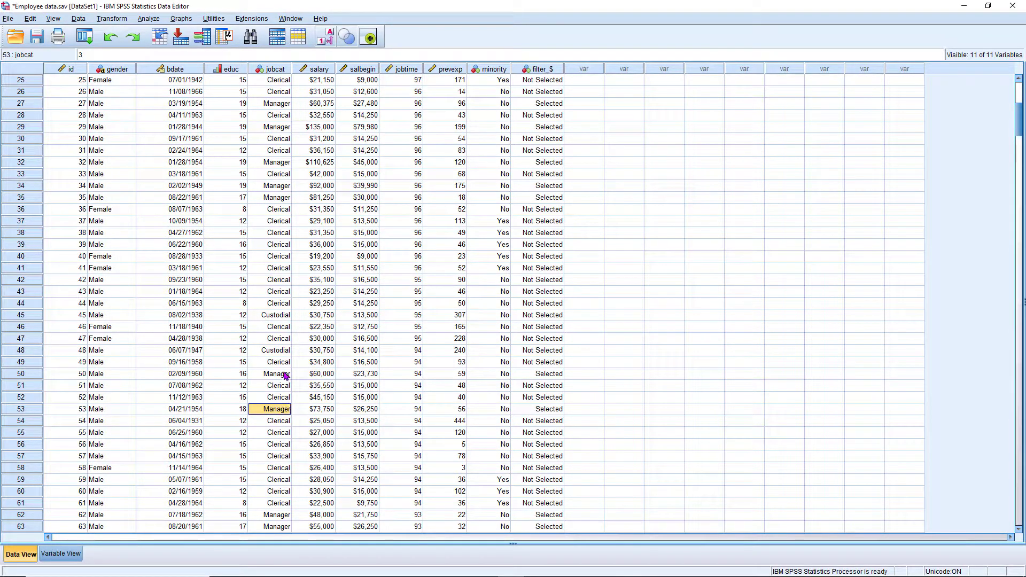
pyautogui.click(277, 317)
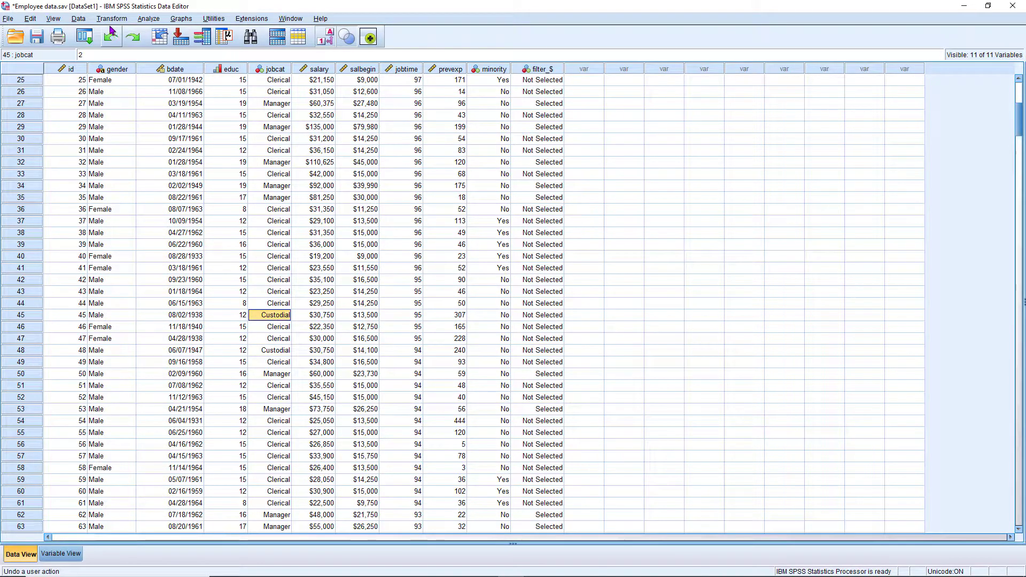
# - Start Select Cases again, choose selection if a condition is satisfied and open the condition for editing
pyautogui.click(80, 20)
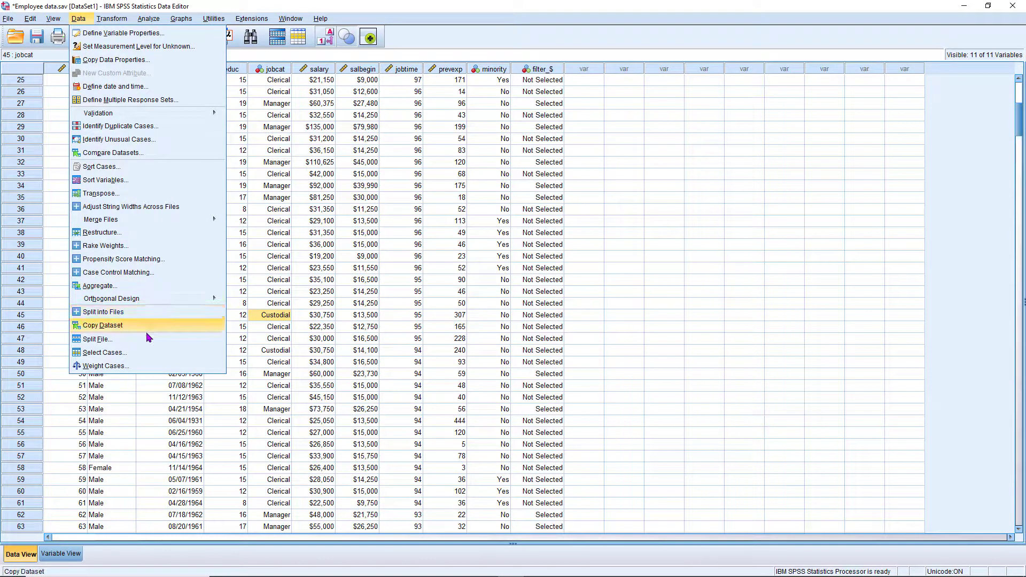
pyautogui.click(136, 355)
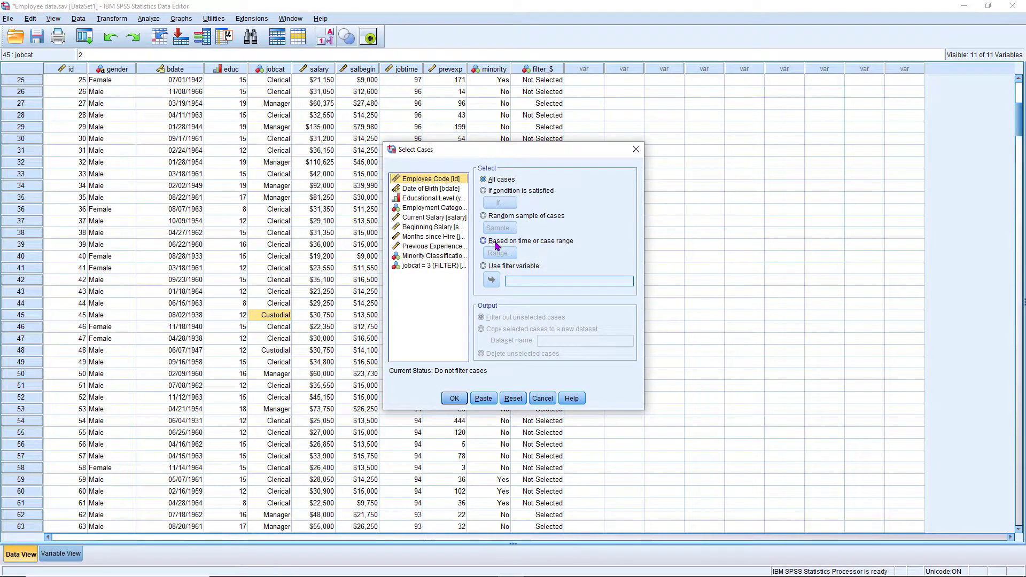
pyautogui.click(484, 190)
pyautogui.click(500, 203)
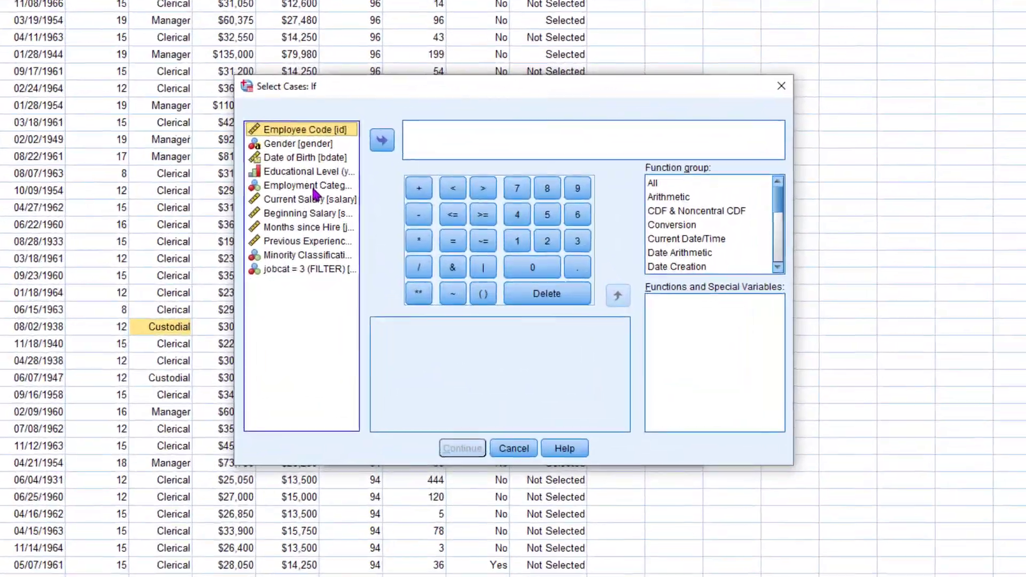
# - Enter the selection condition jobcat=1 | jobcat=3 to include both clerical staff and managers
pyautogui.doubleClick(311, 185)
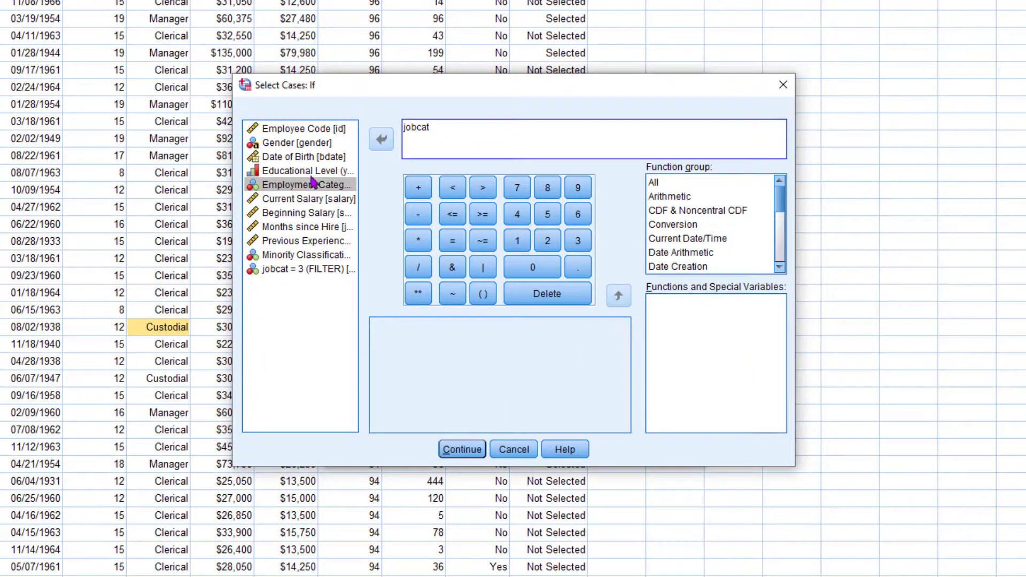
pyautogui.write('=1')
pyautogui.click(484, 267)
pyautogui.doubleClick(312, 187)
pyautogui.write('=3')
pyautogui.moveTo(497, 129)
pyautogui.mouseDown()
pyautogui.moveTo(369, 130)
pyautogui.moveTo(493, 128)
pyautogui.mouseUp()
pyautogui.click(406, 131)
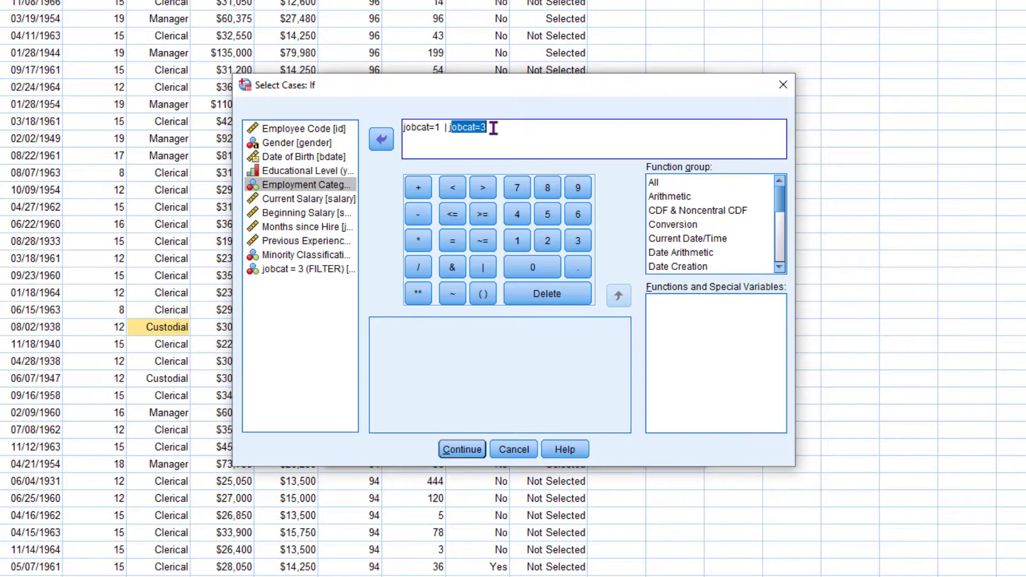
# - Confirm the condition jobcat=1 | jobcat=3, run the case selection and close the output viewer without saving its contents
pyautogui.click(420, 127)
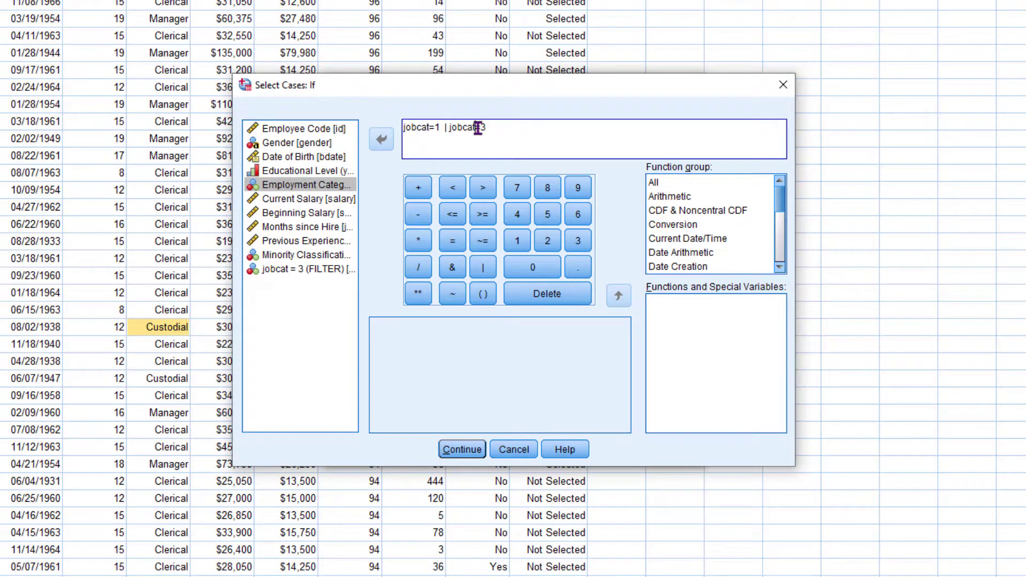
pyautogui.click(463, 450)
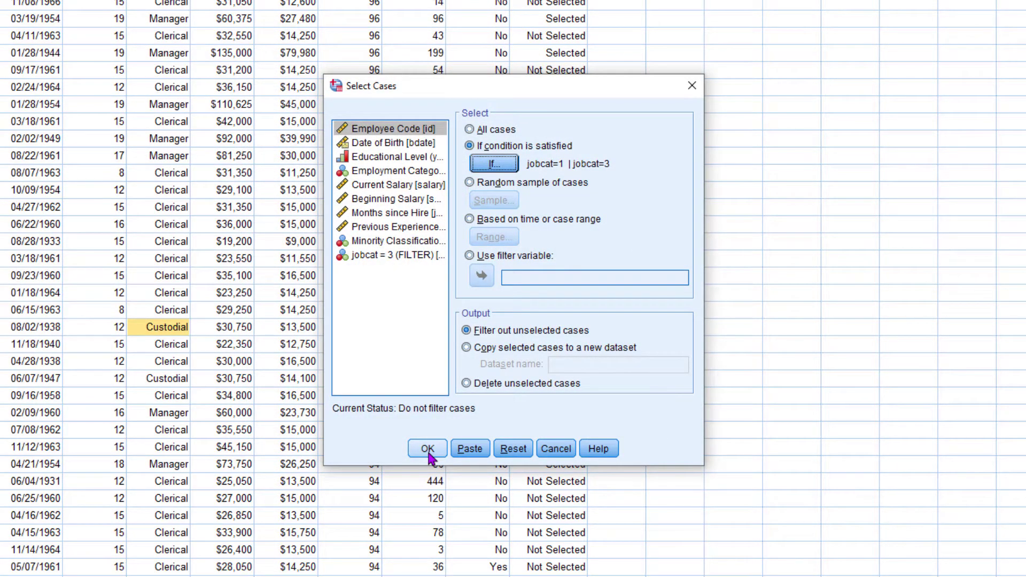
pyautogui.click(428, 450)
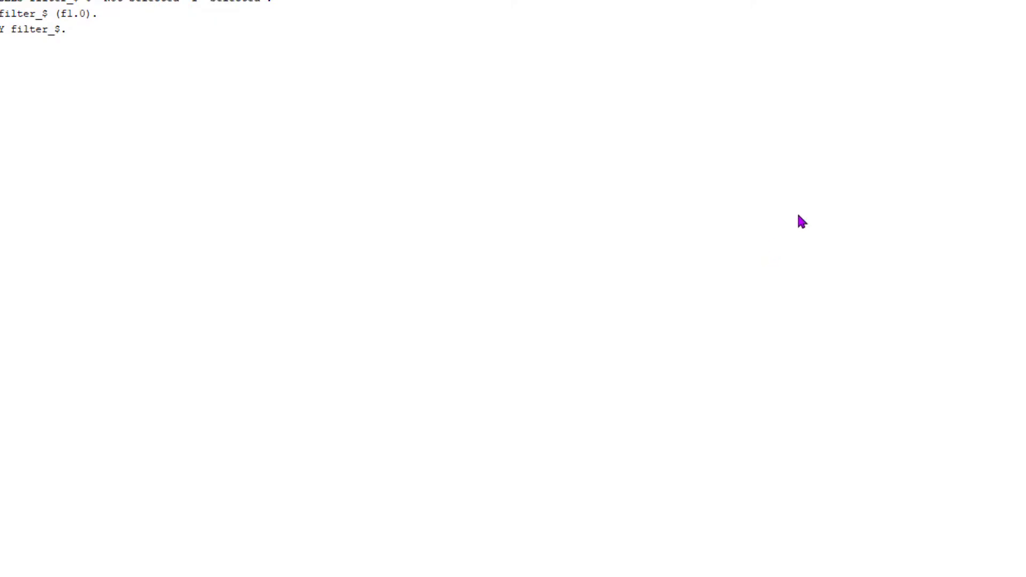
pyautogui.hotkey('alt', 'F4')
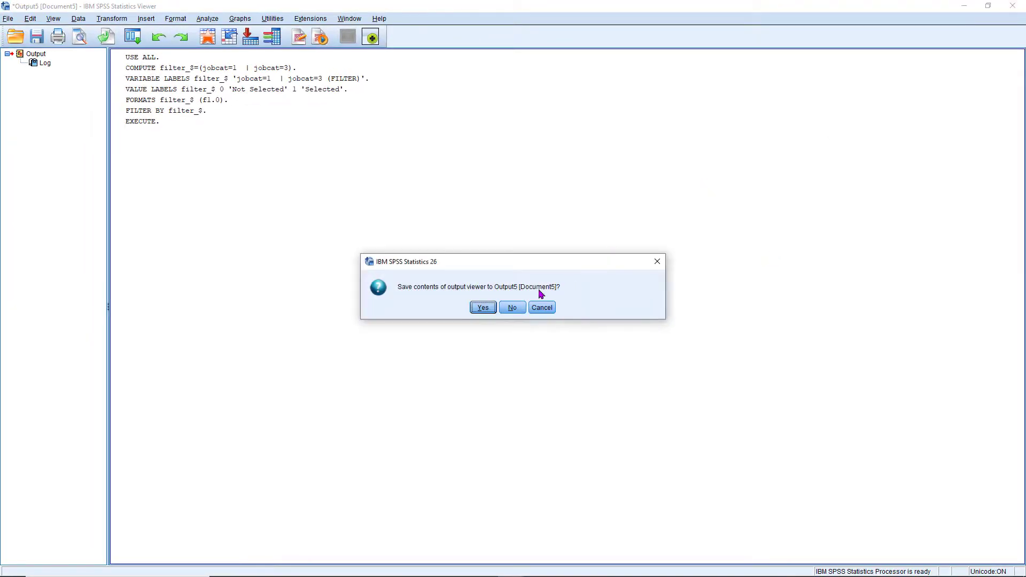
pyautogui.click(516, 308)
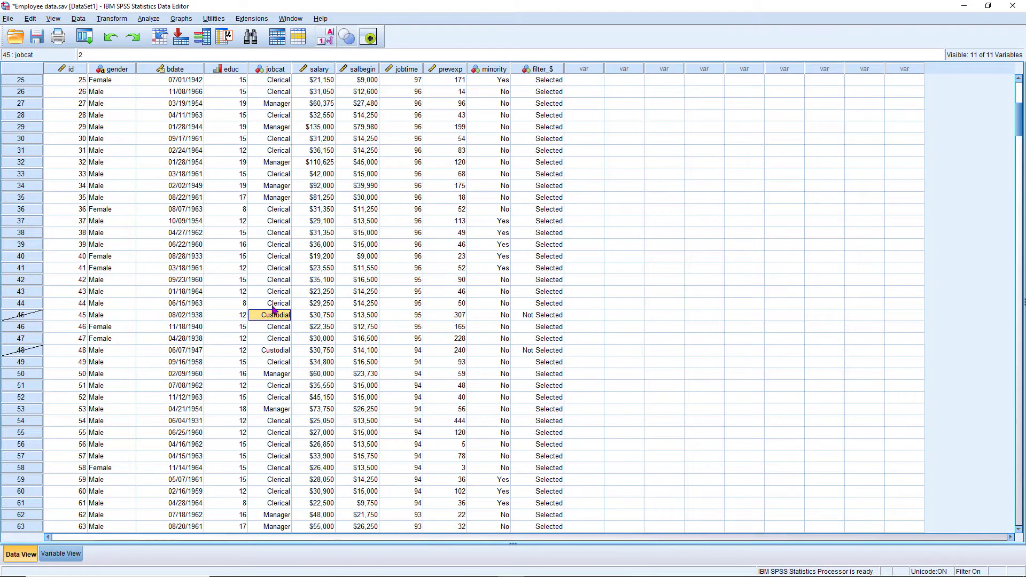
# - Examine the filter status and jobcat entries of cases 45, 48, 96, 98, 111 and 112 in the data sheet
pyautogui.click(14, 317)
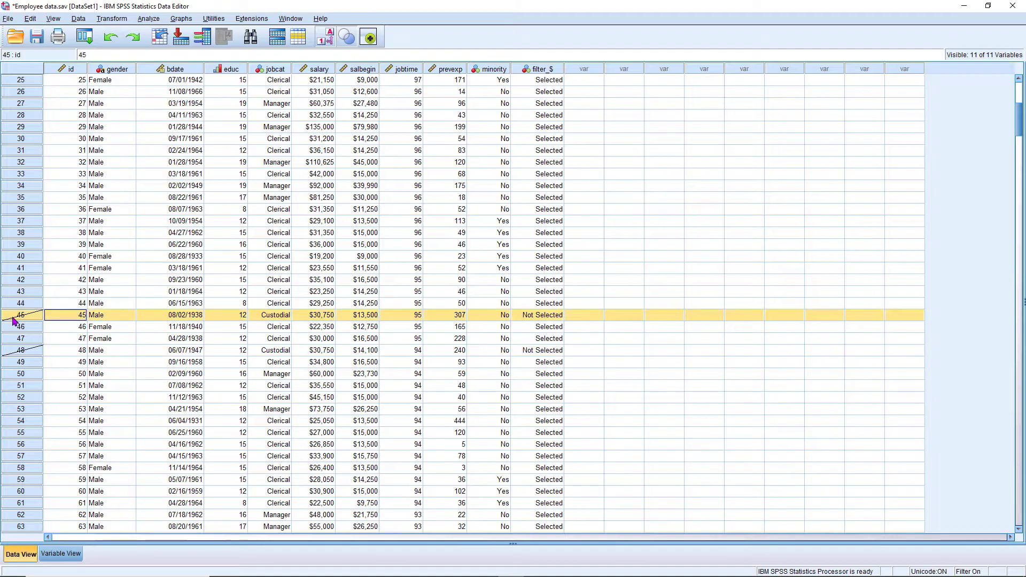
pyautogui.click(24, 350)
pyautogui.scroll(-7, 32, 348)
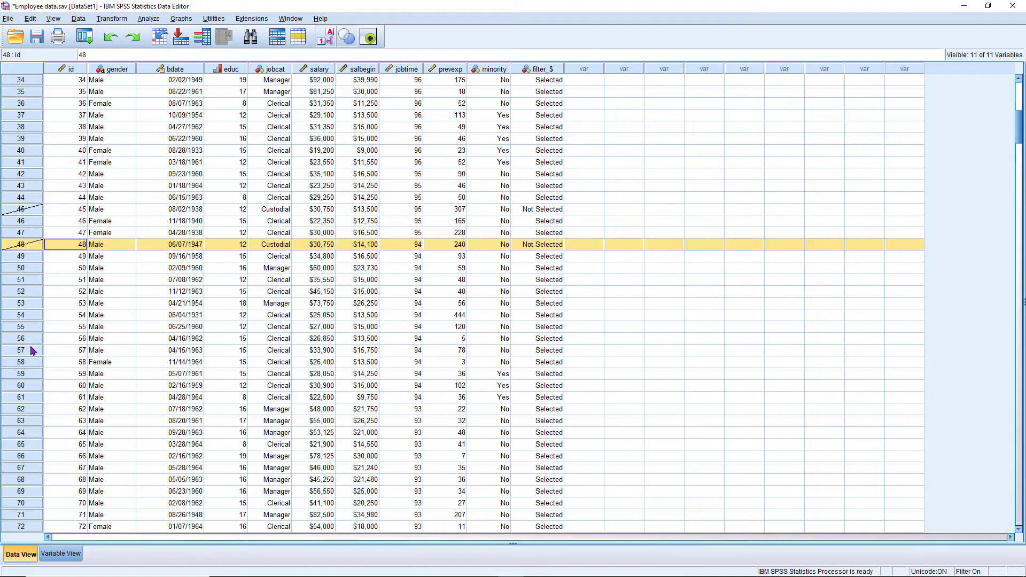
pyautogui.scroll(-11, 36, 343)
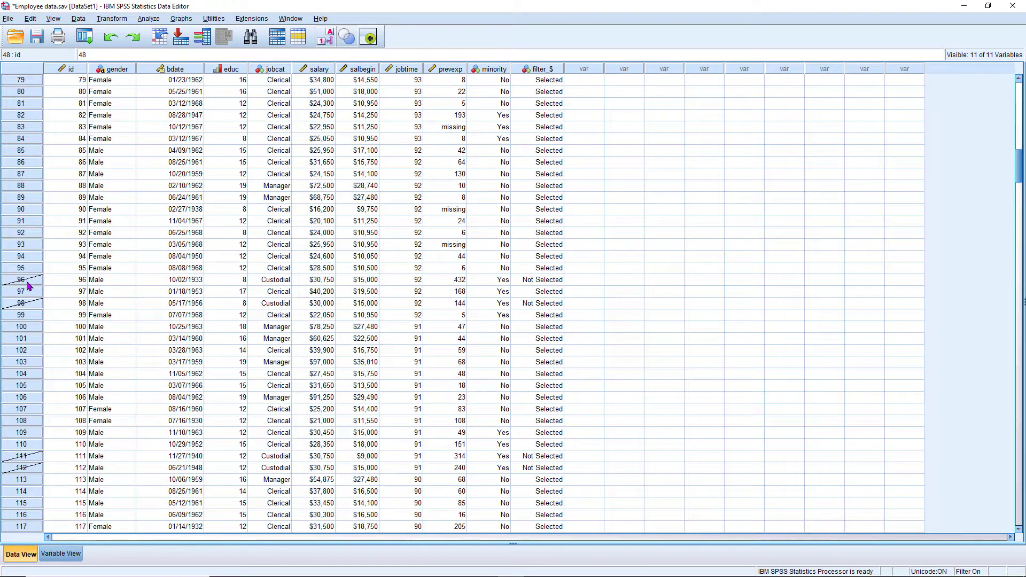
pyautogui.click(29, 280)
pyautogui.click(25, 303)
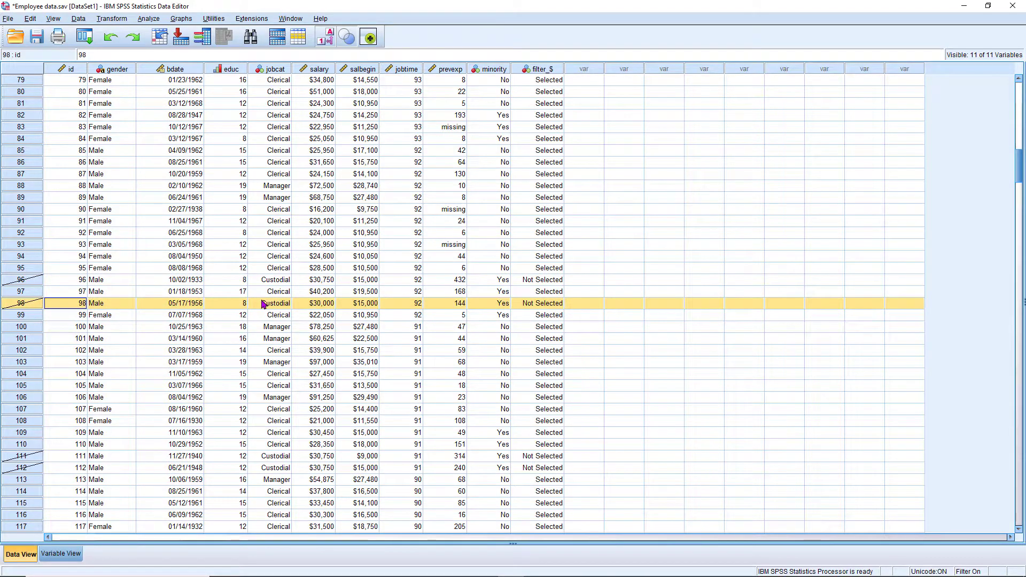
pyautogui.scroll(-2, 60, 436)
pyautogui.click(28, 386)
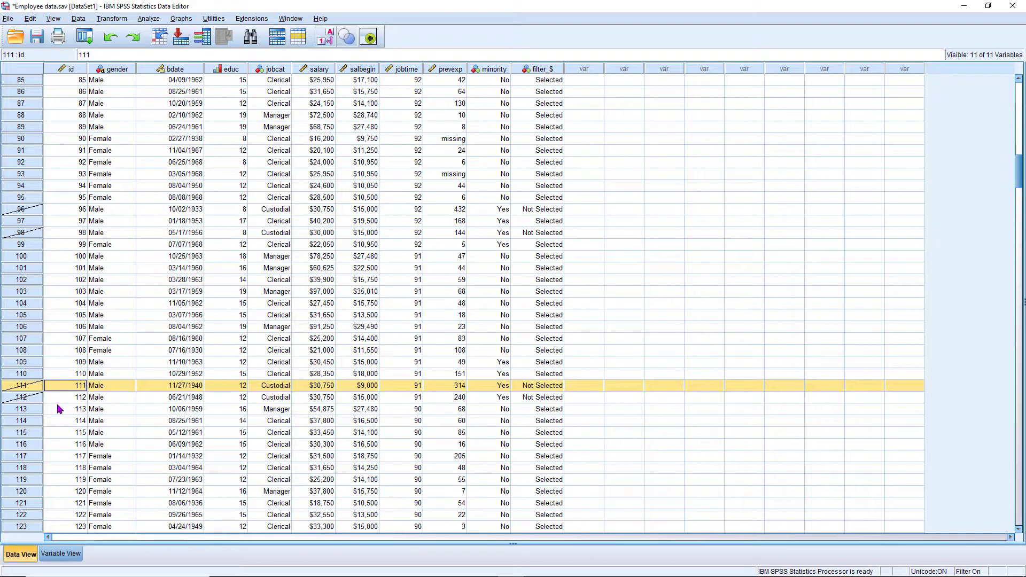
pyautogui.click(26, 399)
pyautogui.scroll(20, 240, 342)
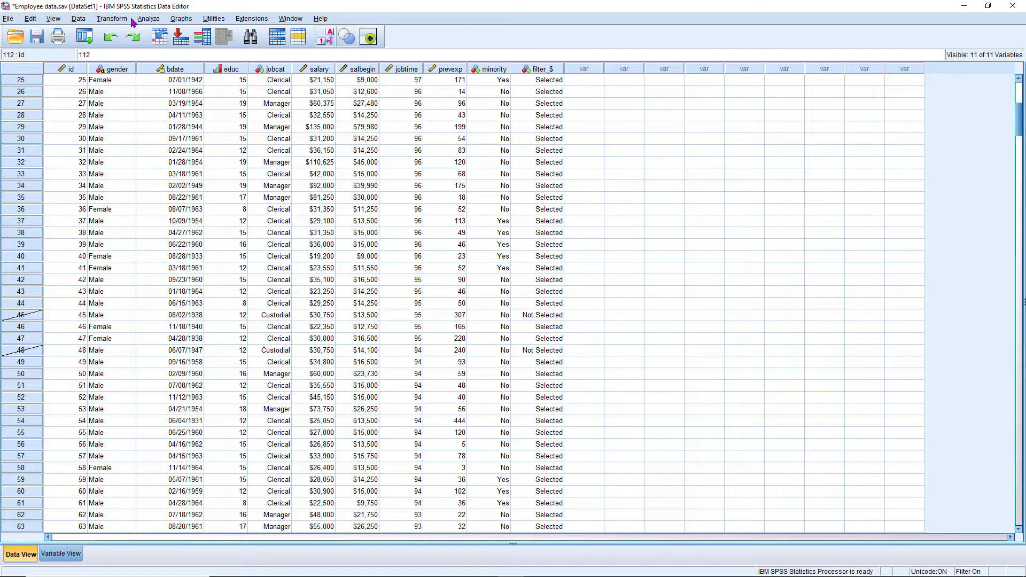
# - Create a simple bar chart counting Employment Category with Chart Builder and close its output without saving
pyautogui.click(181, 19)
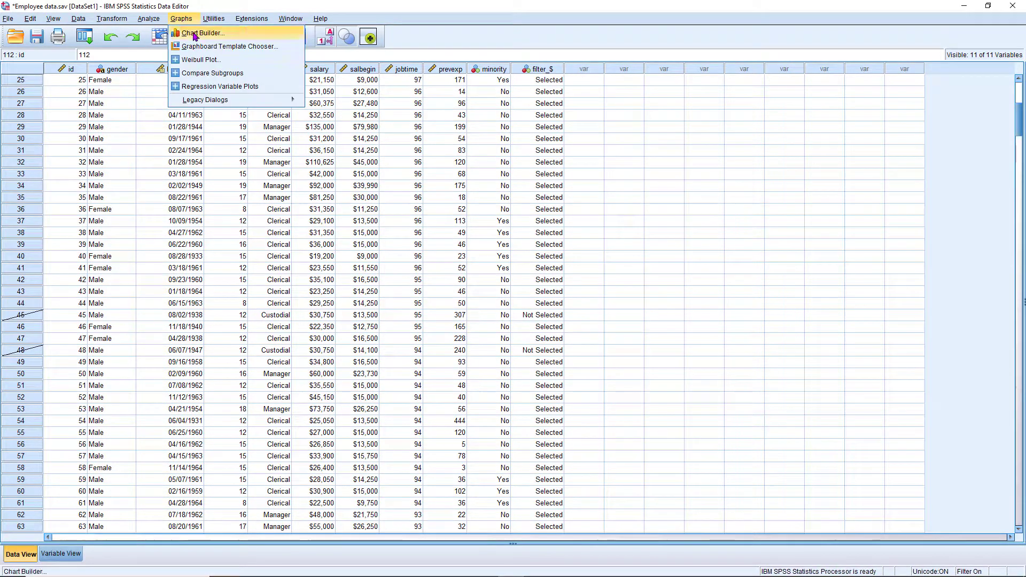
pyautogui.click(193, 33)
pyautogui.click(468, 345)
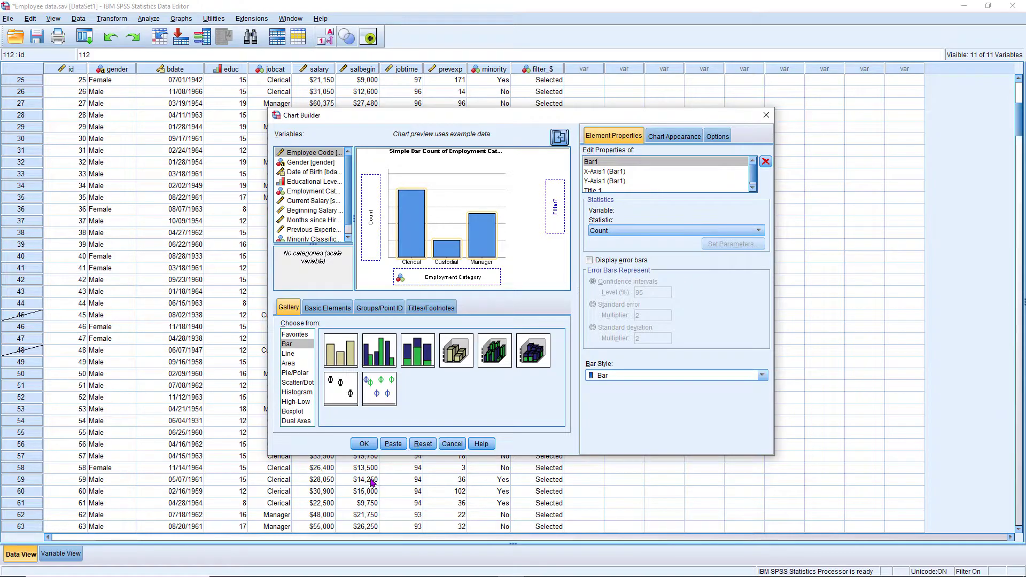
pyautogui.click(362, 444)
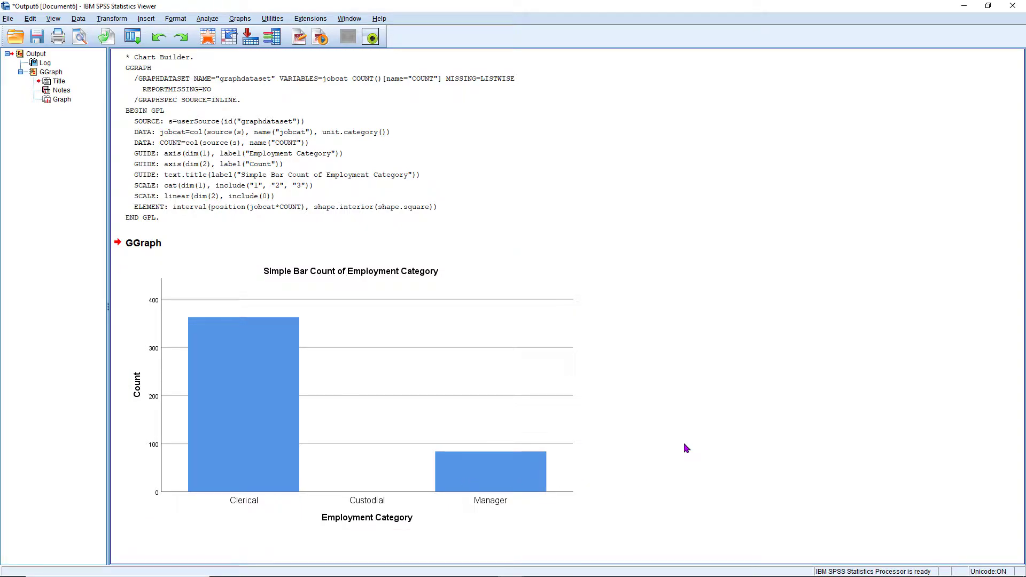
pyautogui.click(1012, 5)
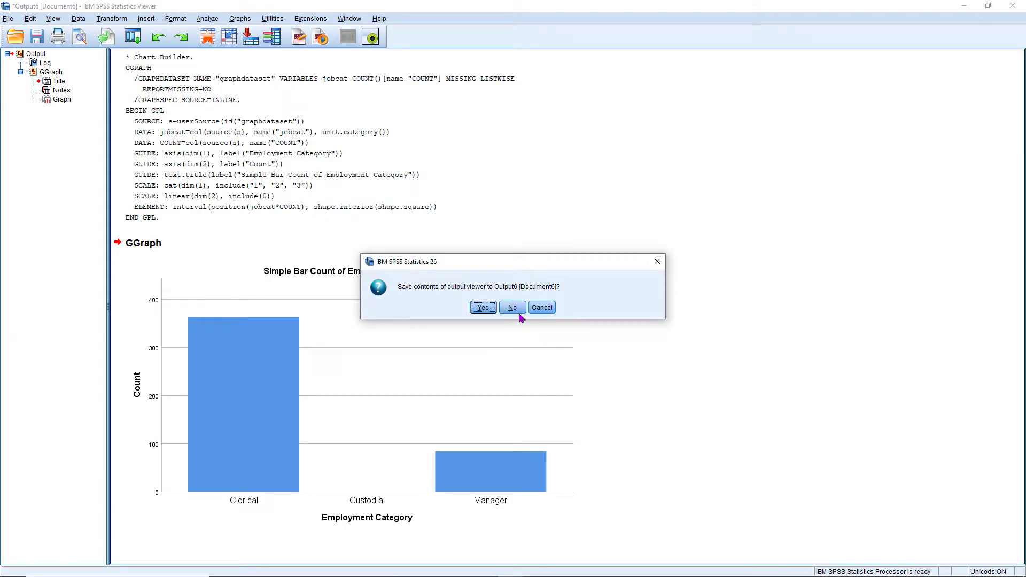
pyautogui.click(513, 309)
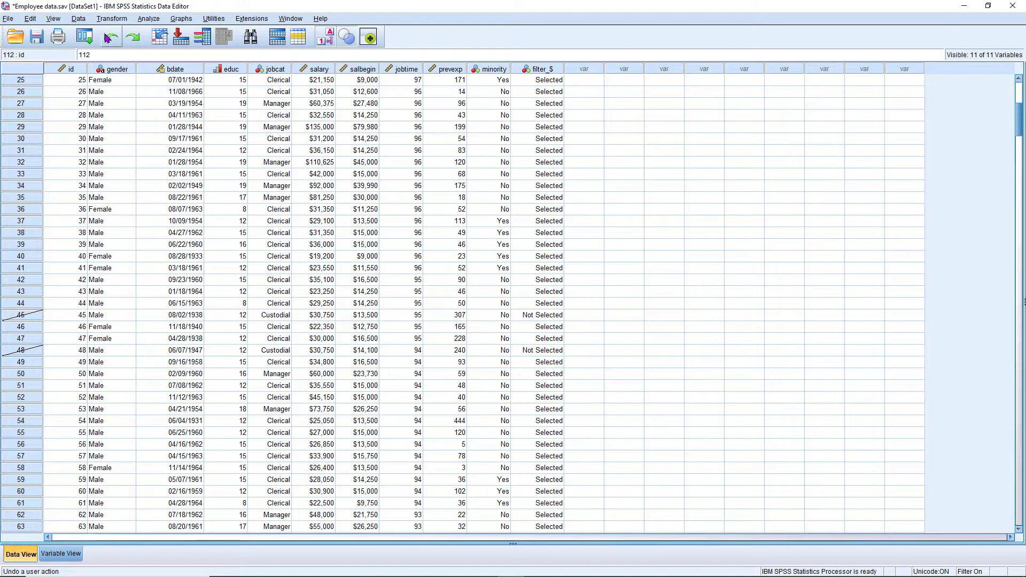
# - Reset Select Cases to all cases, apply it and close the output viewer without saving its contents
pyautogui.click(79, 19)
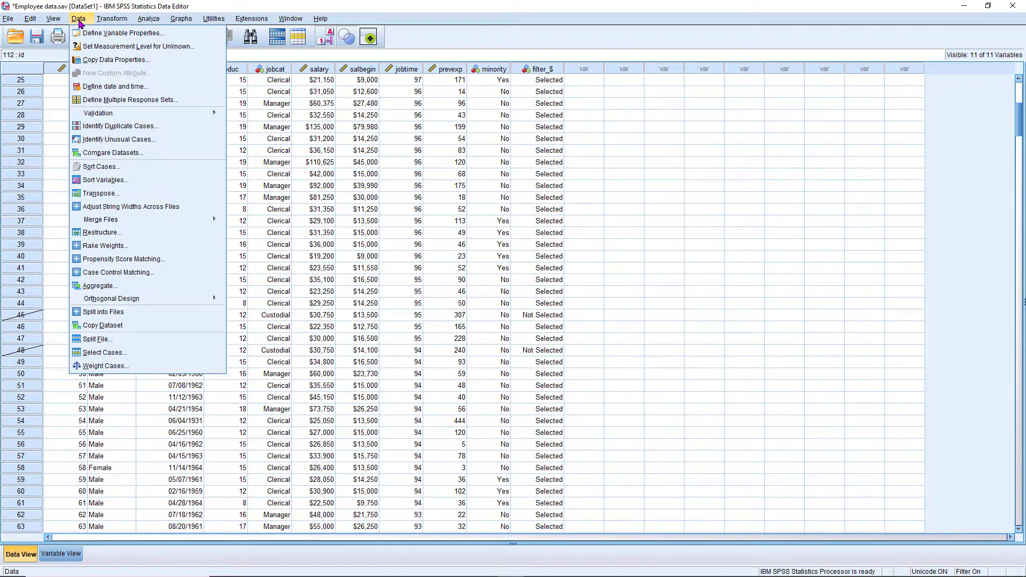
pyautogui.click(133, 357)
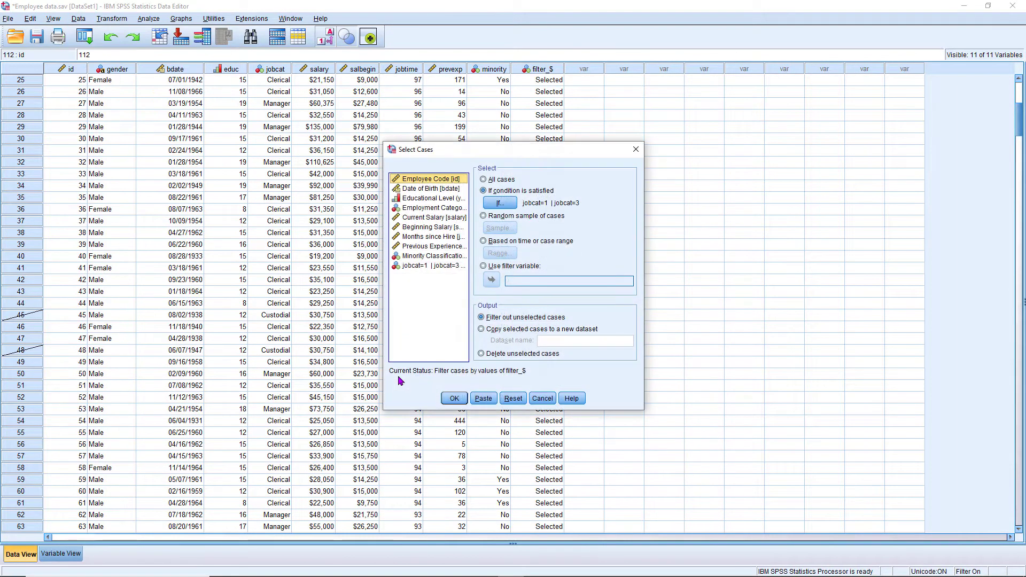
pyautogui.click(513, 399)
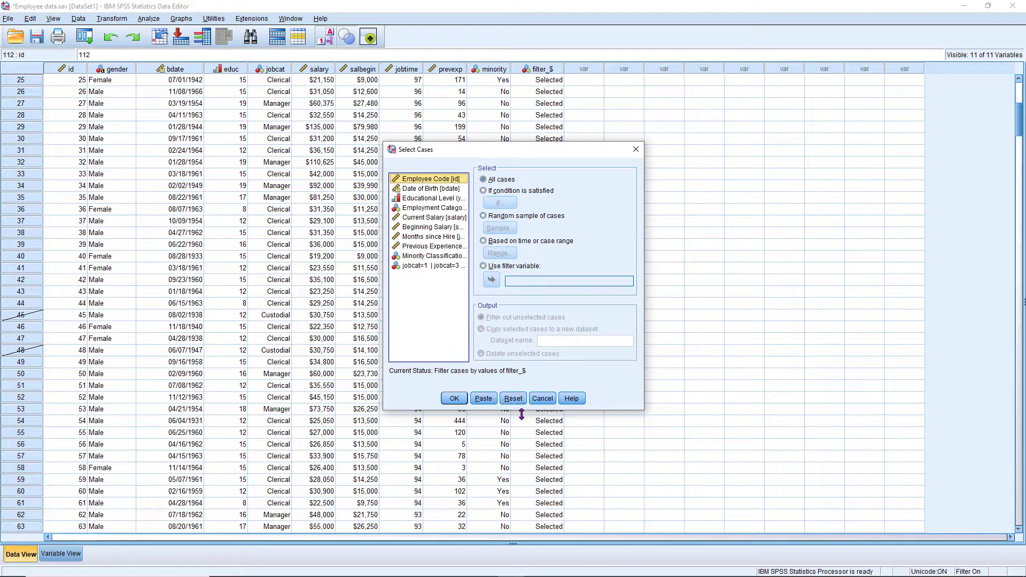
pyautogui.click(455, 399)
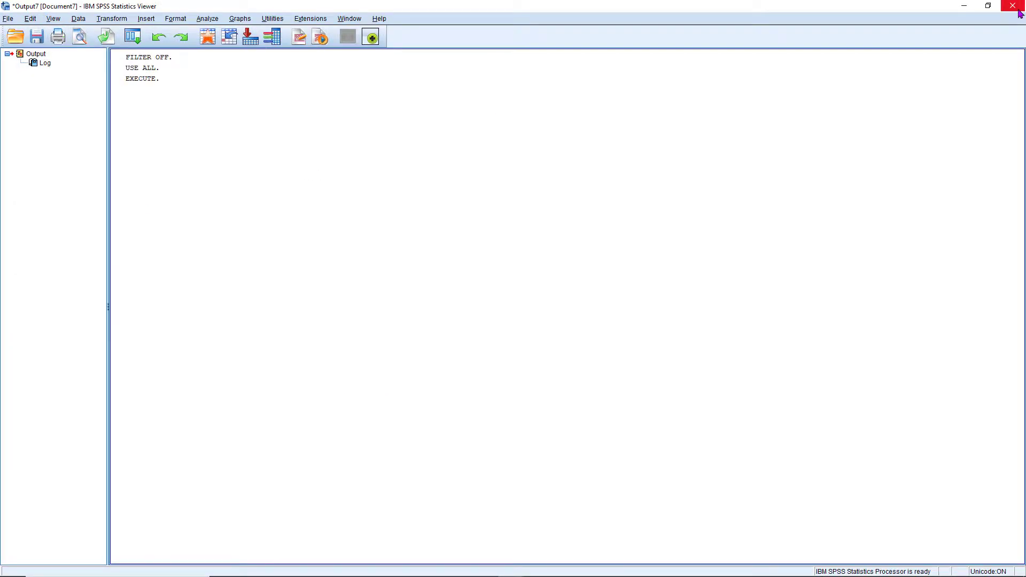
pyautogui.click(1012, 5)
pyautogui.click(514, 309)
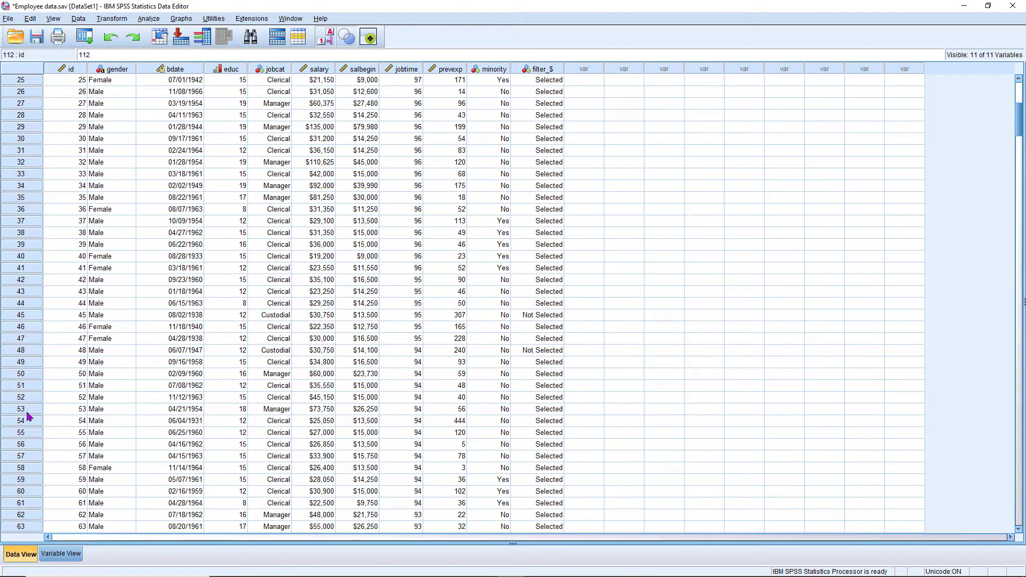
# - Define a new Select Cases condition of salary>50000 using the Current Salary variable
pyautogui.scroll(8, 128, 323)
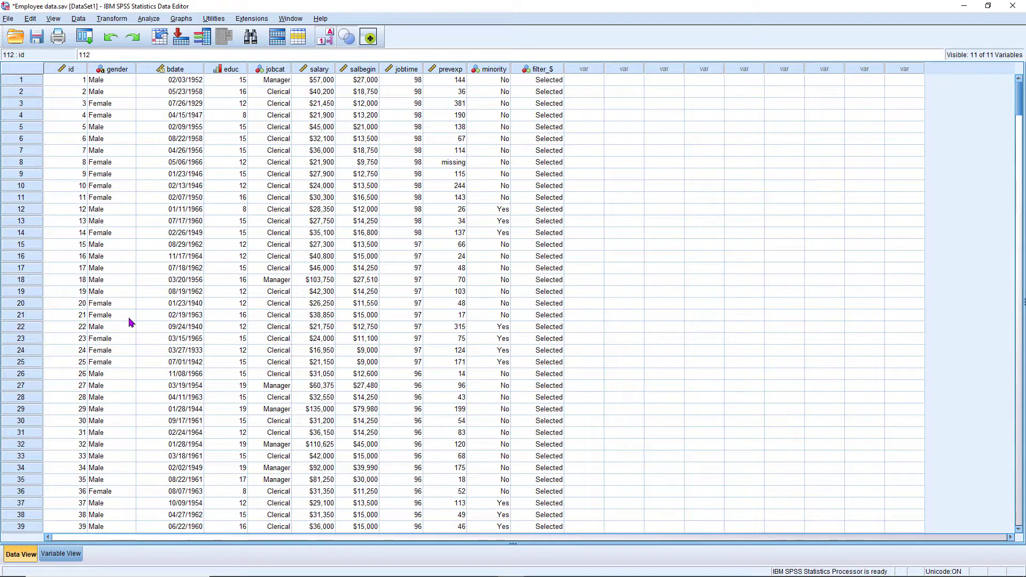
pyautogui.click(78, 18)
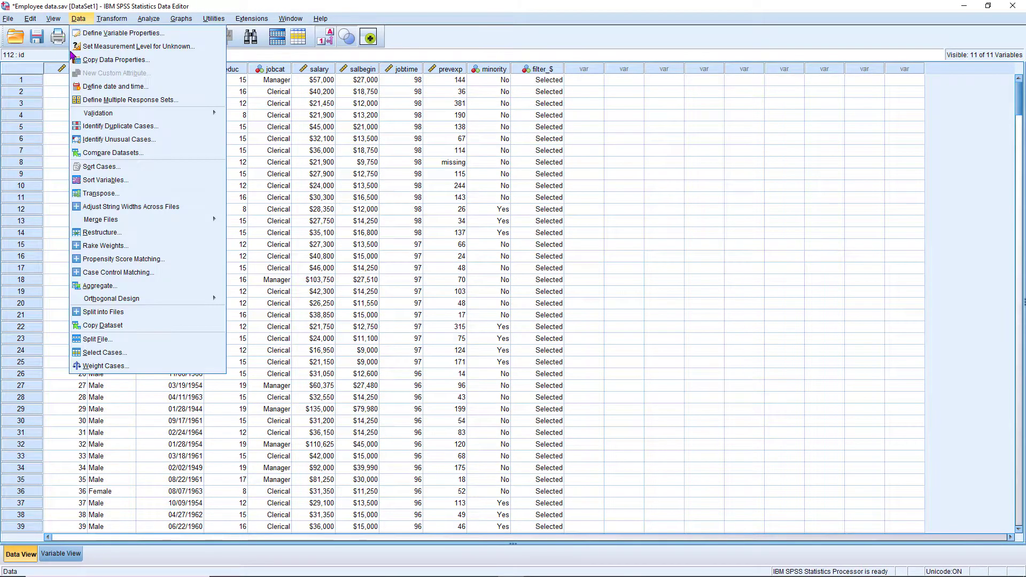
pyautogui.click(137, 358)
pyautogui.click(500, 193)
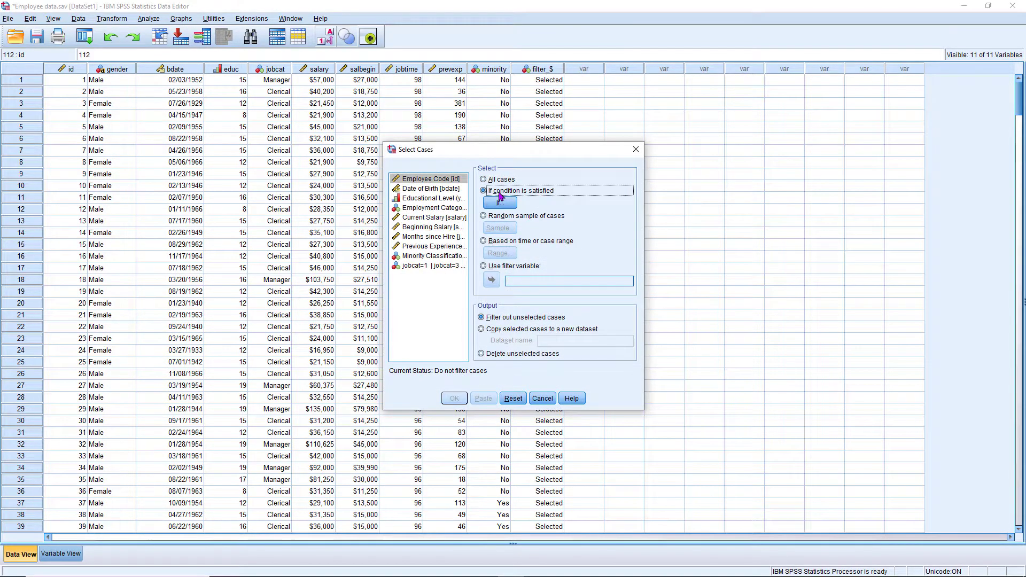
pyautogui.click(500, 204)
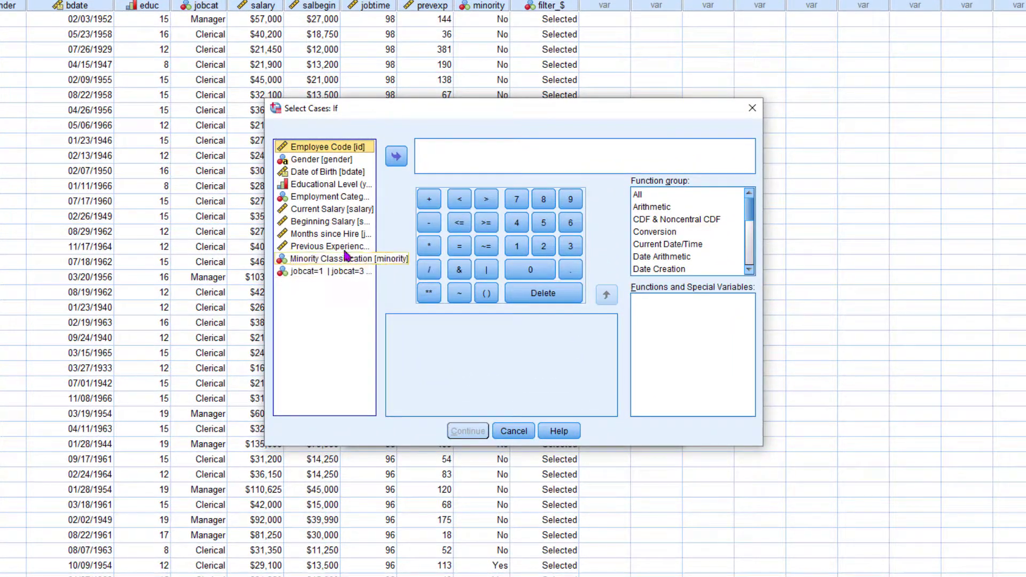
pyautogui.doubleClick(343, 213)
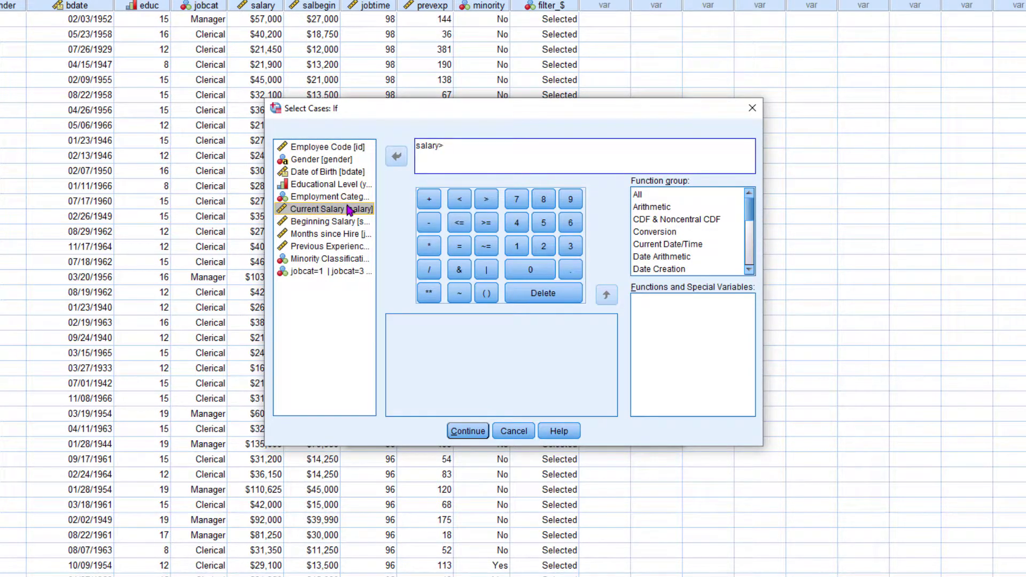
pyautogui.write('>50000')
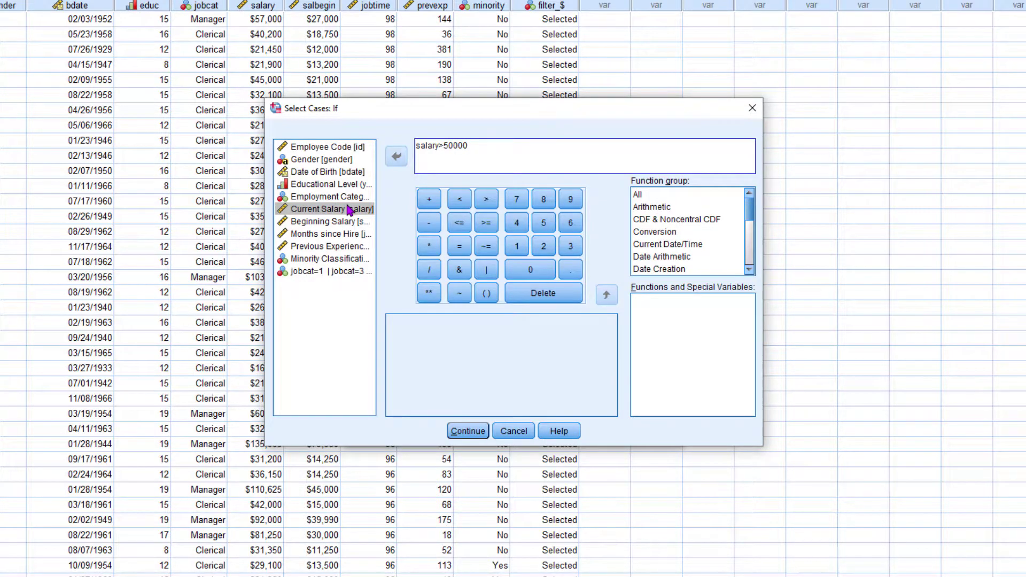
pyautogui.click(443, 147)
pyautogui.click(468, 431)
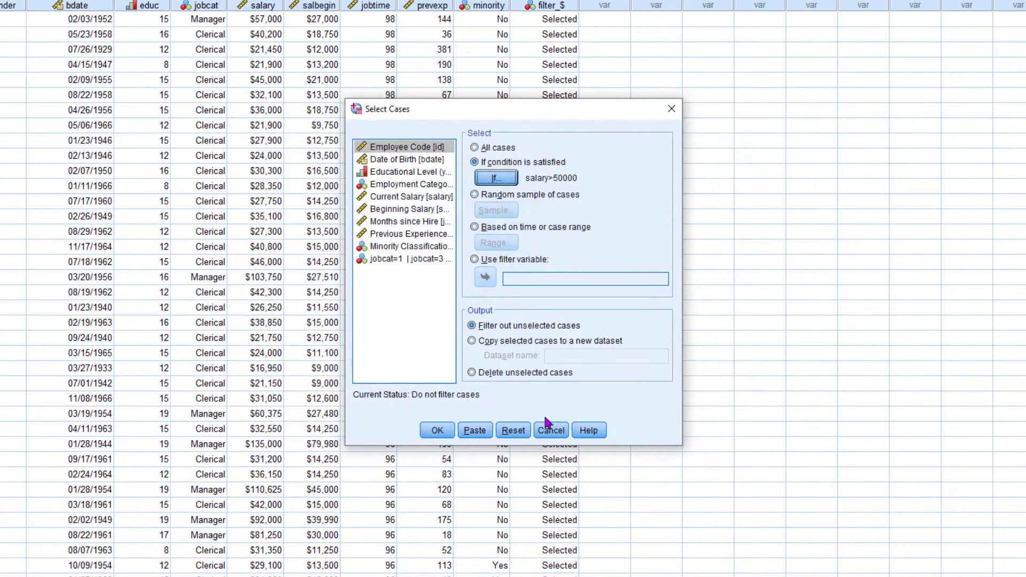
# - Run the salary selection with unselected cases filtered out and close the output viewer without saving its contents
pyautogui.click(437, 431)
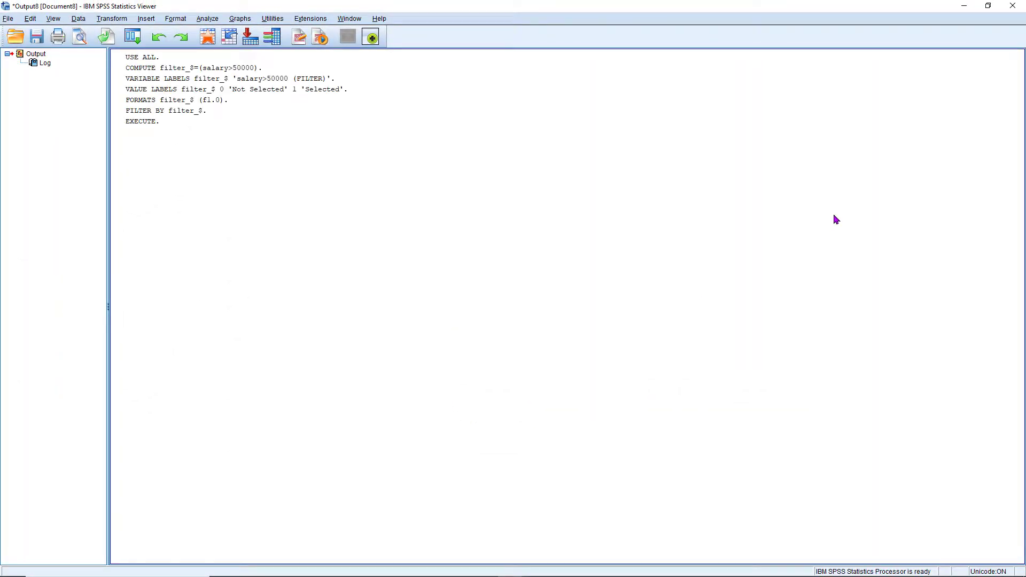
pyautogui.click(1017, 12)
pyautogui.click(512, 308)
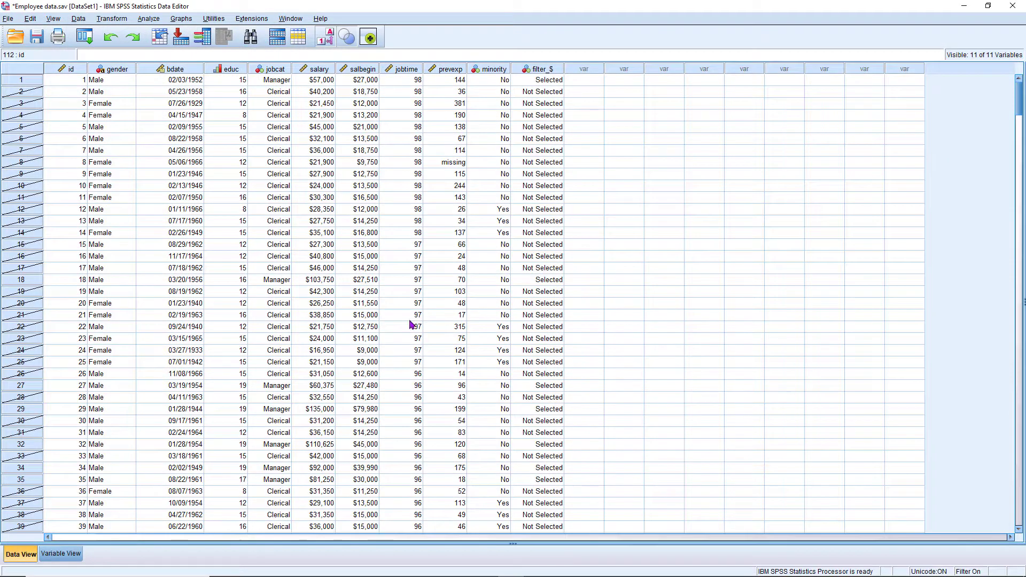
# - Compare the salary and filter status of cases 2, 3, 1 and 18 in the data sheet
pyautogui.click(28, 94)
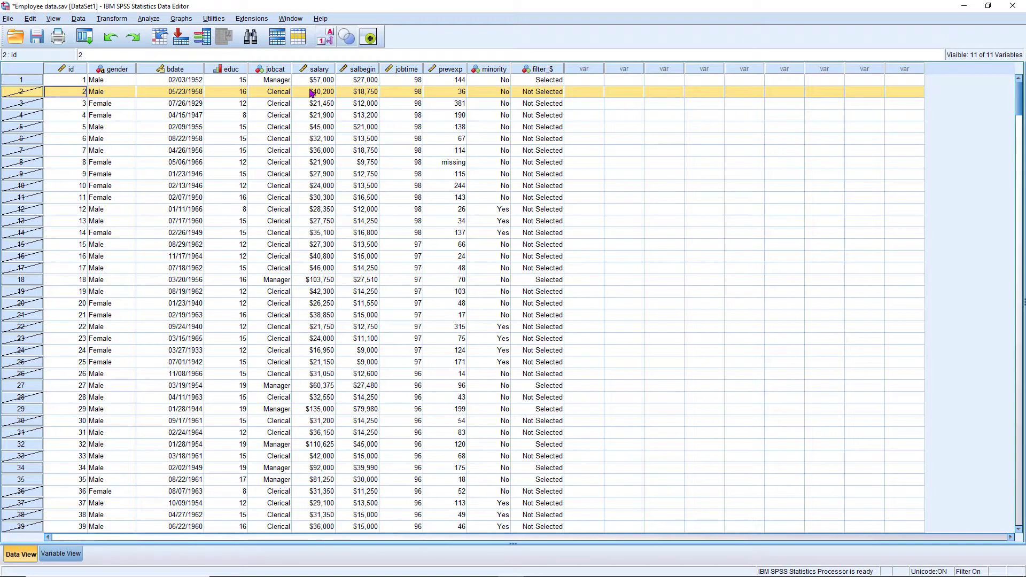
pyautogui.click(16, 105)
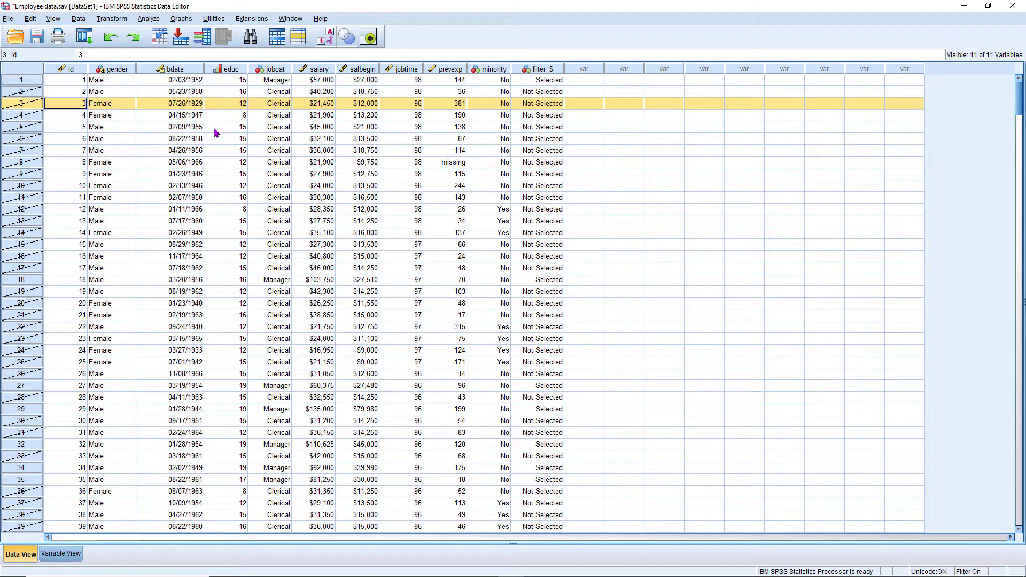
pyautogui.click(30, 81)
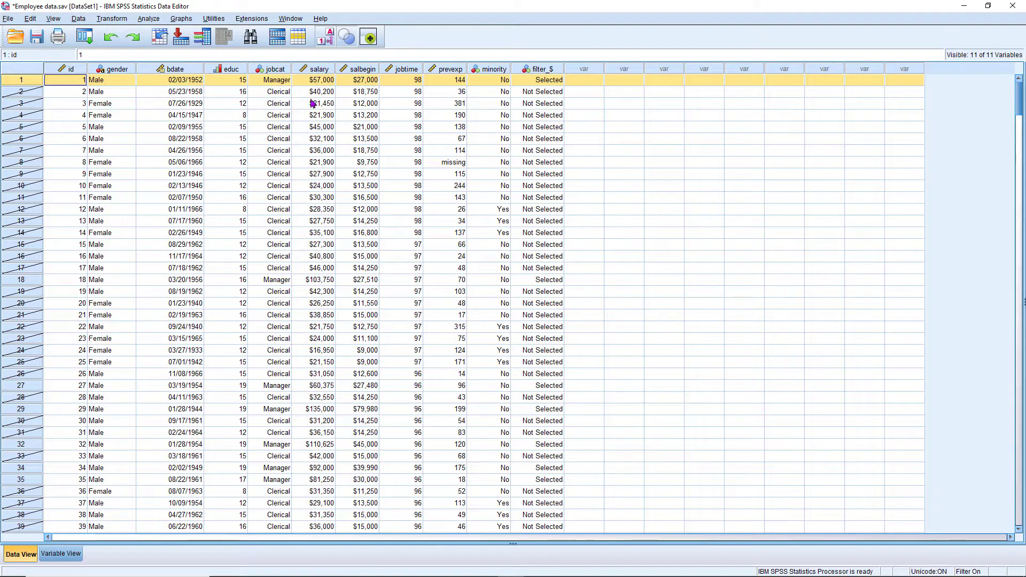
pyautogui.click(32, 282)
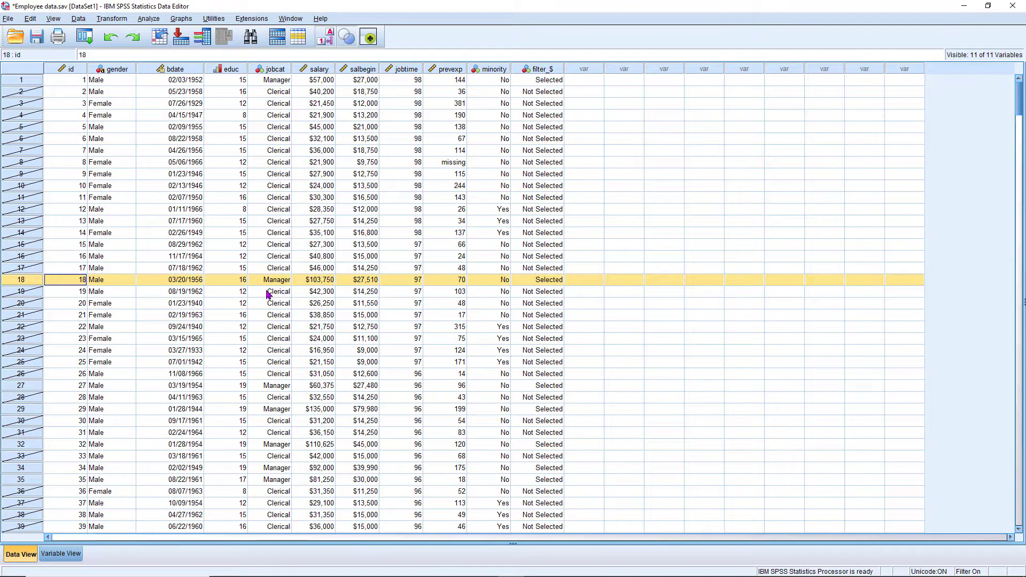
pyautogui.scroll(-2, 315, 288)
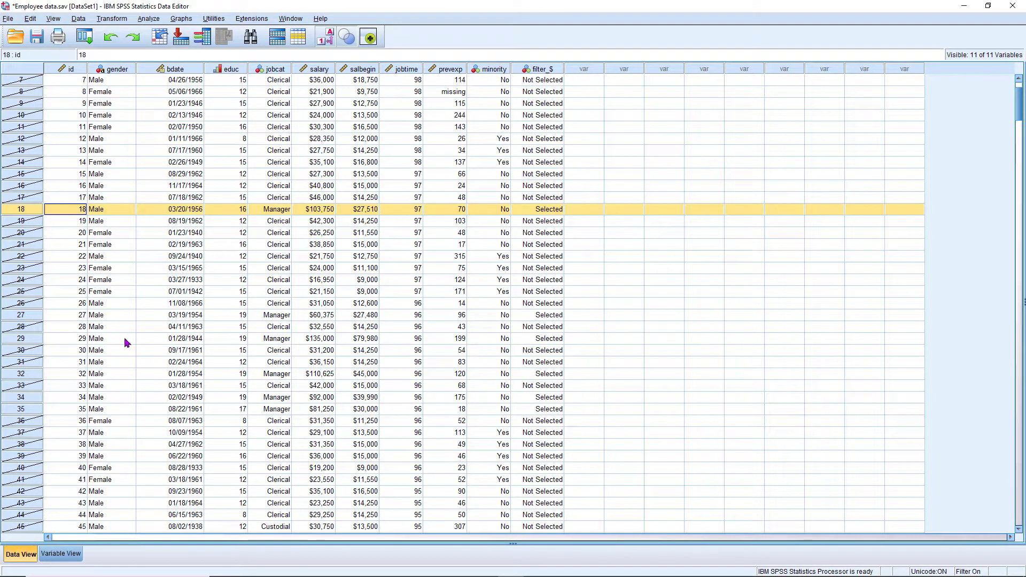
# - Check the salary and filter status of cases 27, 34 and 35 and of the rows further down the data sheet
pyautogui.click(31, 318)
pyautogui.scroll(-1, 223, 363)
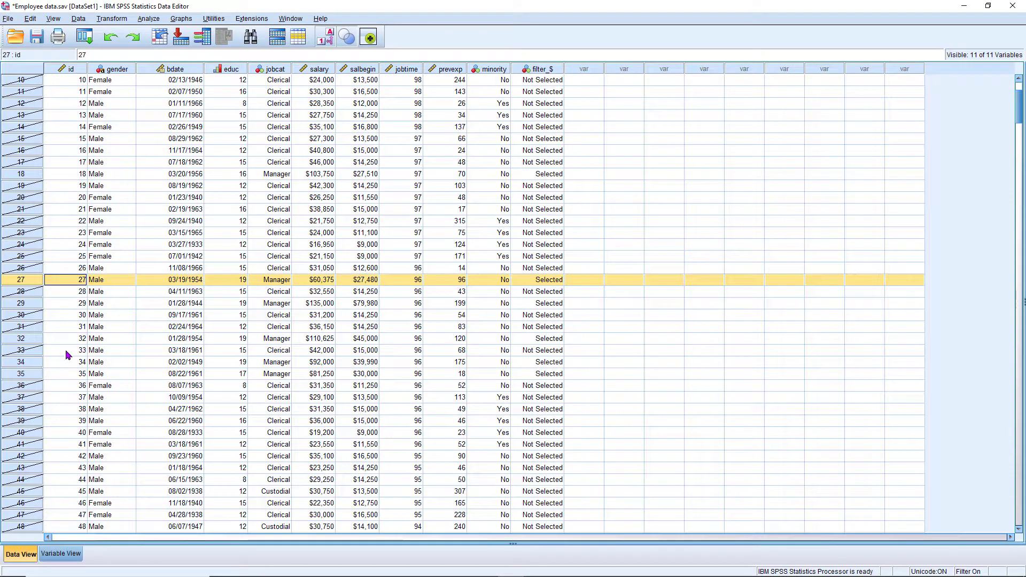
pyautogui.click(30, 363)
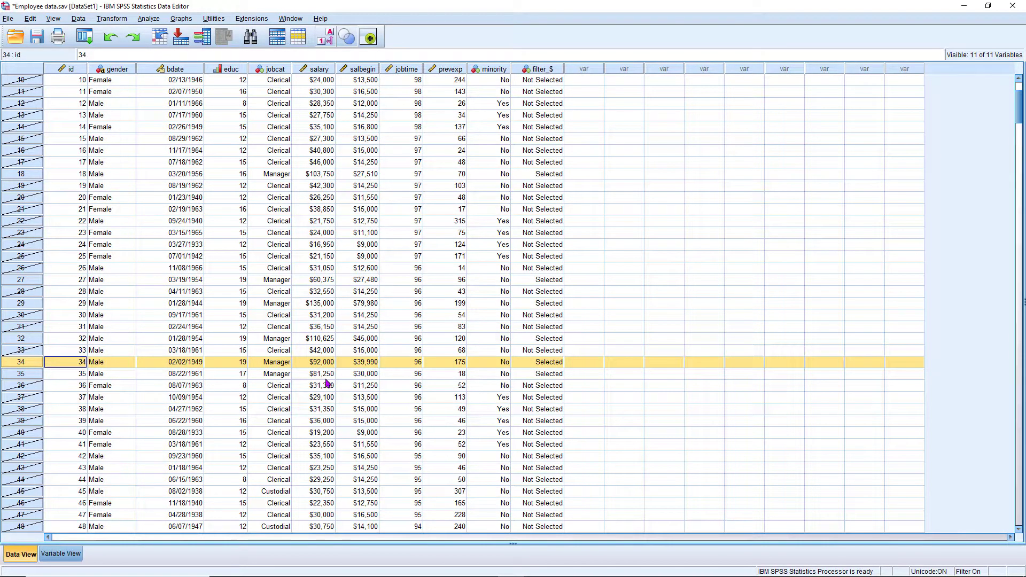
pyautogui.click(30, 374)
pyautogui.scroll(-8, 126, 368)
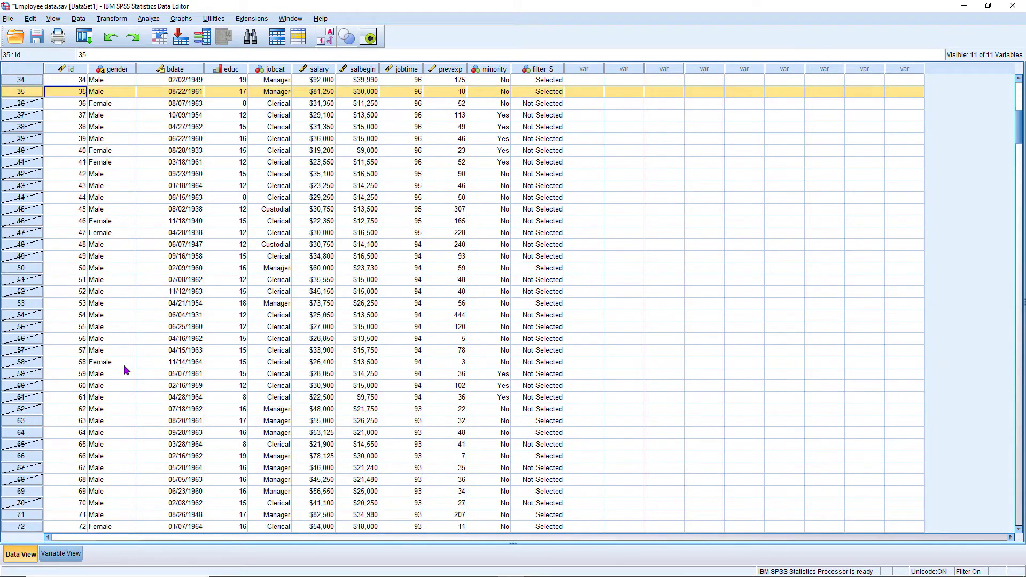
pyautogui.scroll(11, 127, 370)
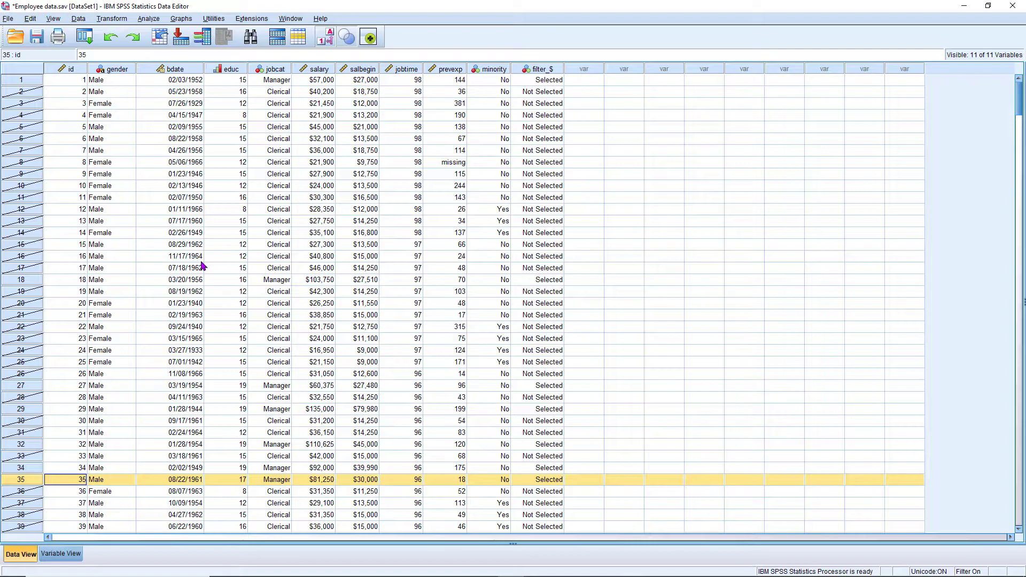
# - Reset Select Cases to all cases, apply it and close the output viewer without saving its contents
pyautogui.click(78, 18)
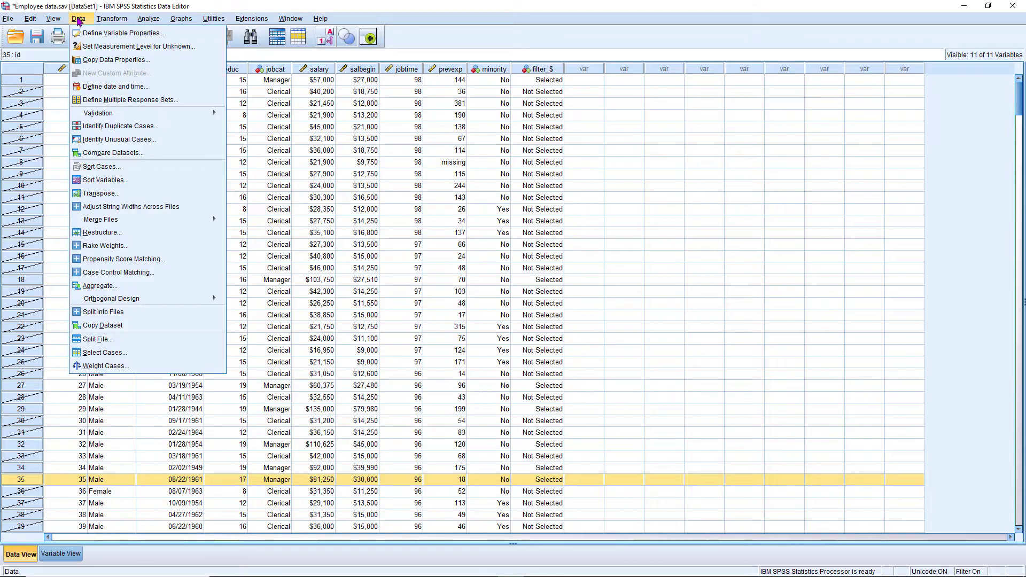
pyautogui.click(125, 352)
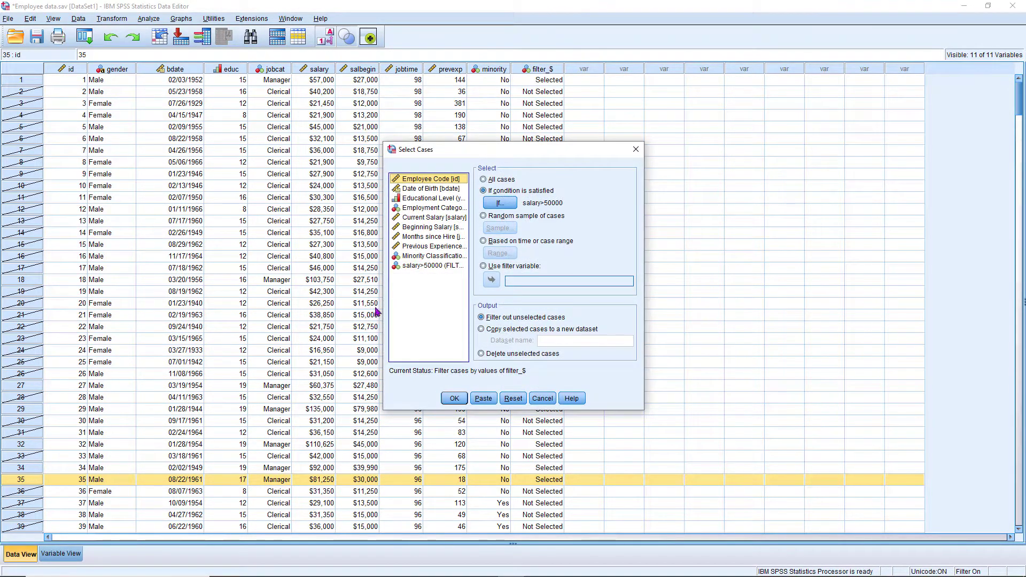
pyautogui.click(513, 399)
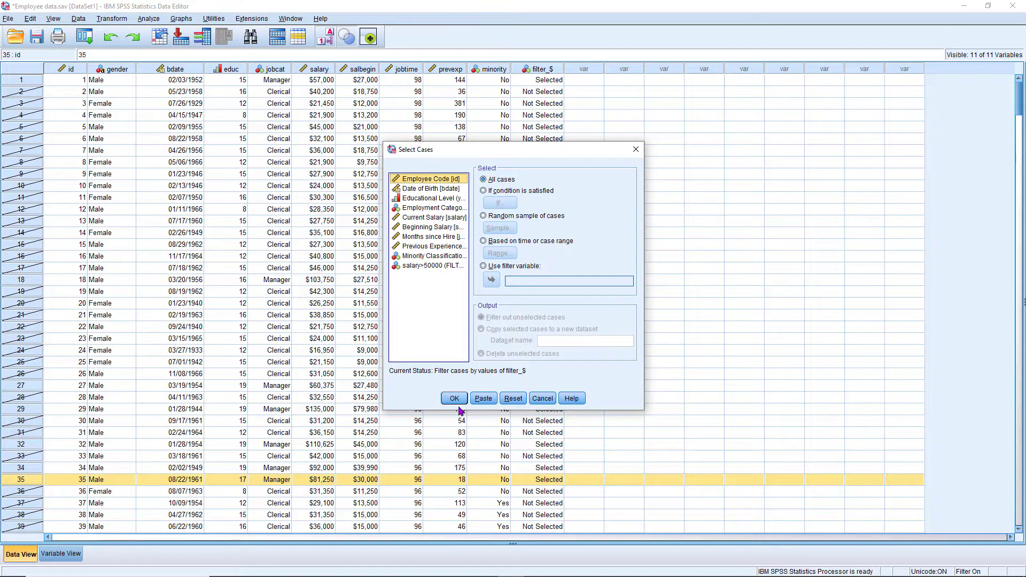
pyautogui.click(455, 398)
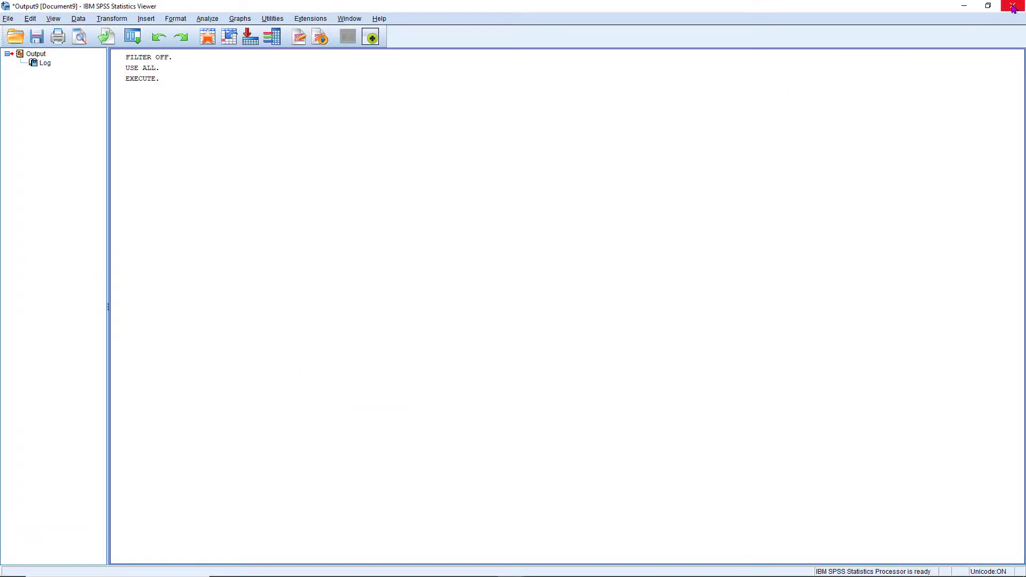
pyautogui.click(1014, 9)
pyautogui.click(514, 309)
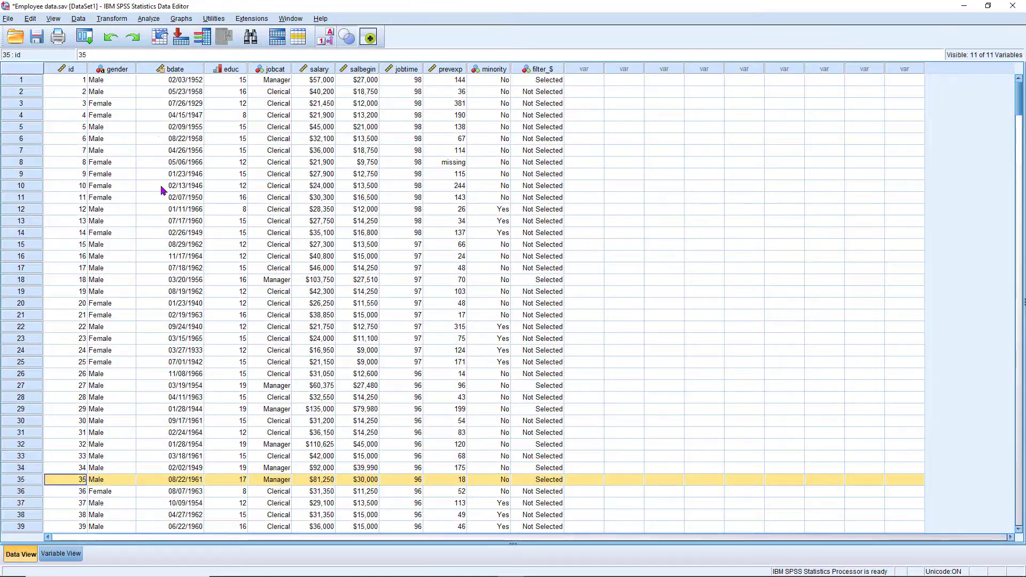
# - Start a new Select Cases condition with salary>30000 using the Current Salary variable
pyautogui.click(79, 18)
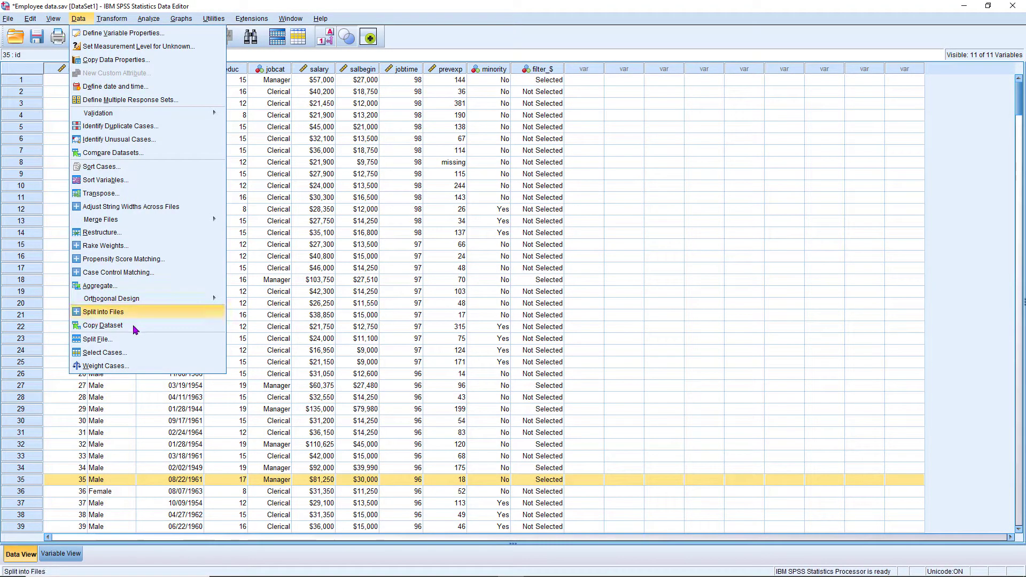
pyautogui.click(125, 352)
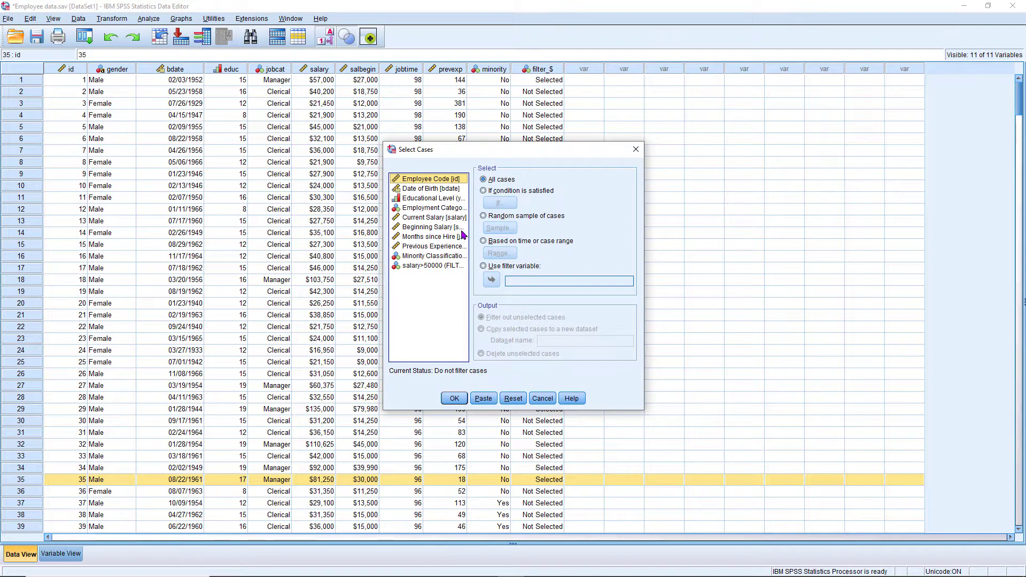
pyautogui.click(451, 218)
pyautogui.click(500, 193)
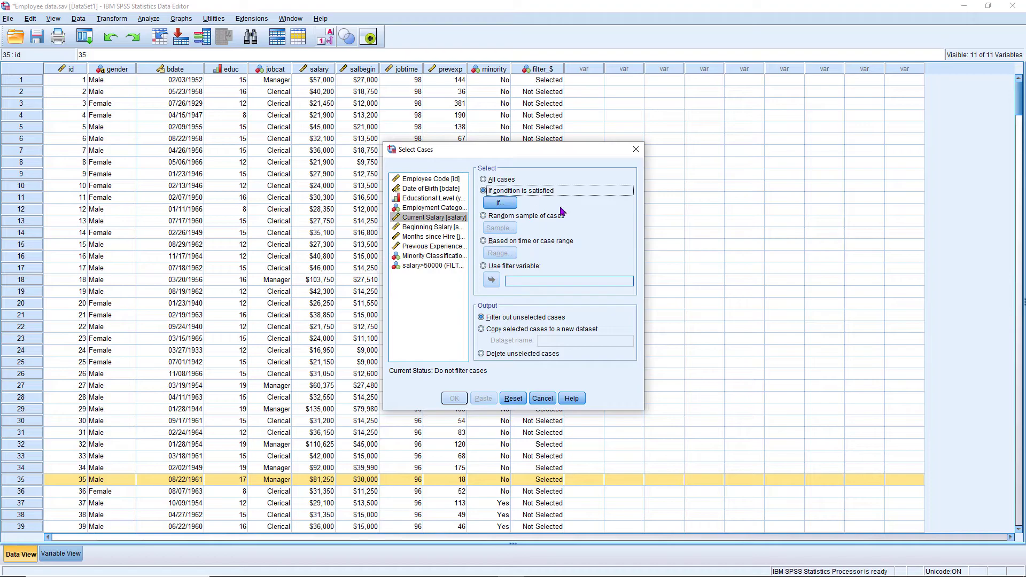
pyautogui.click(503, 205)
pyautogui.click(379, 229)
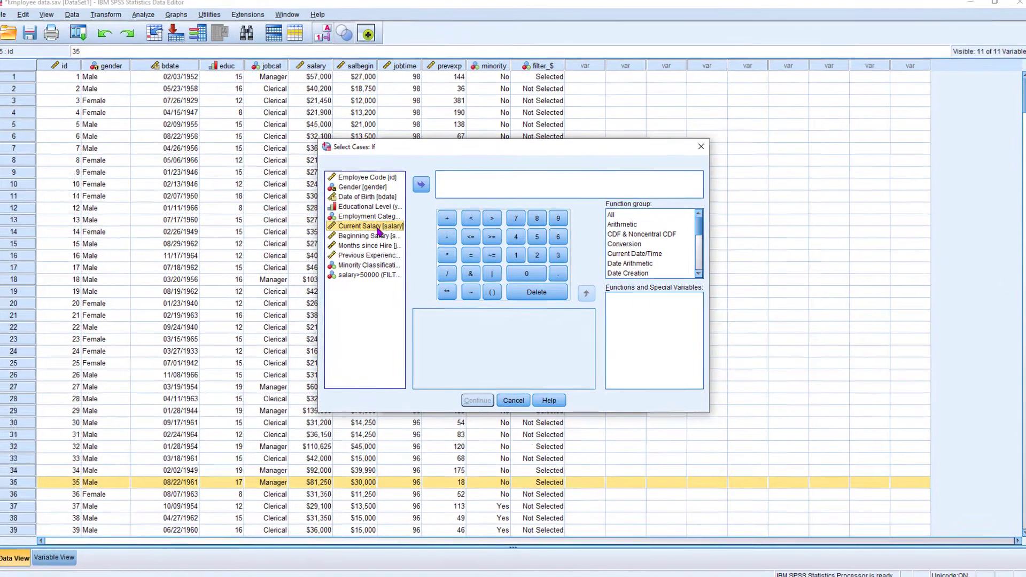
pyautogui.doubleClick(378, 229)
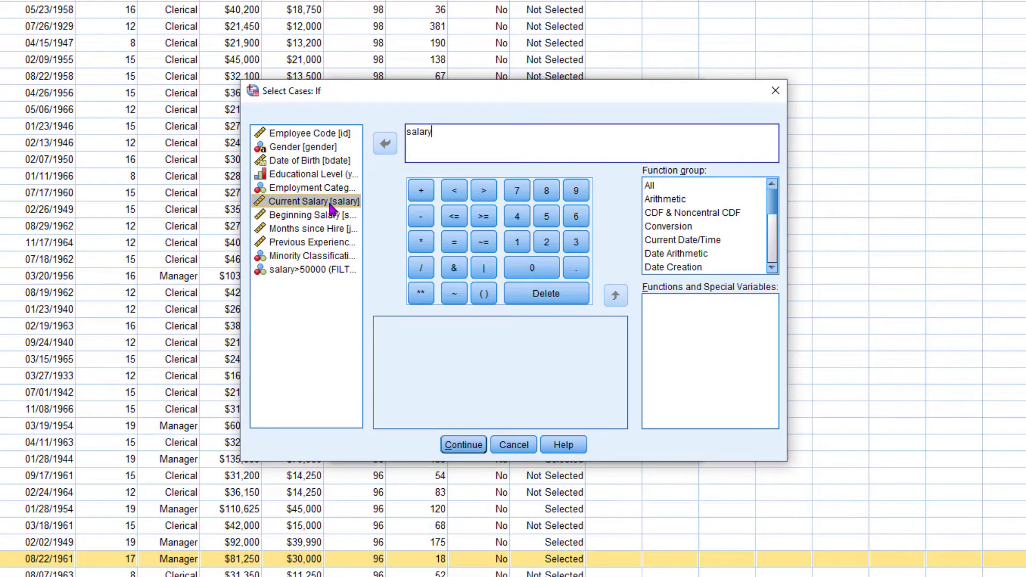
pyautogui.write('>3000')
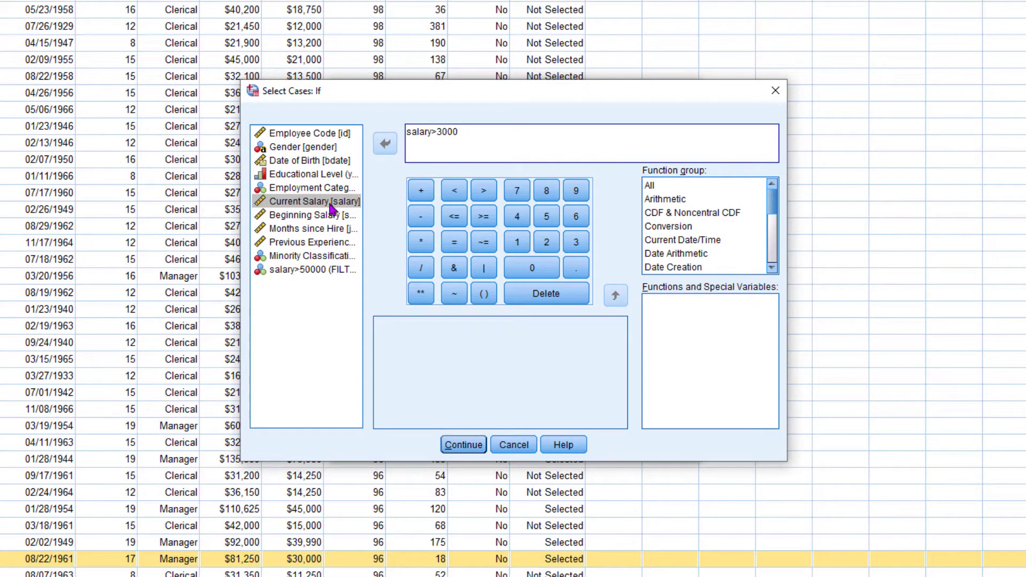
pyautogui.write('0')
# - Extend the condition with & salary<50000 and accept the complete expression
pyautogui.click(454, 267)
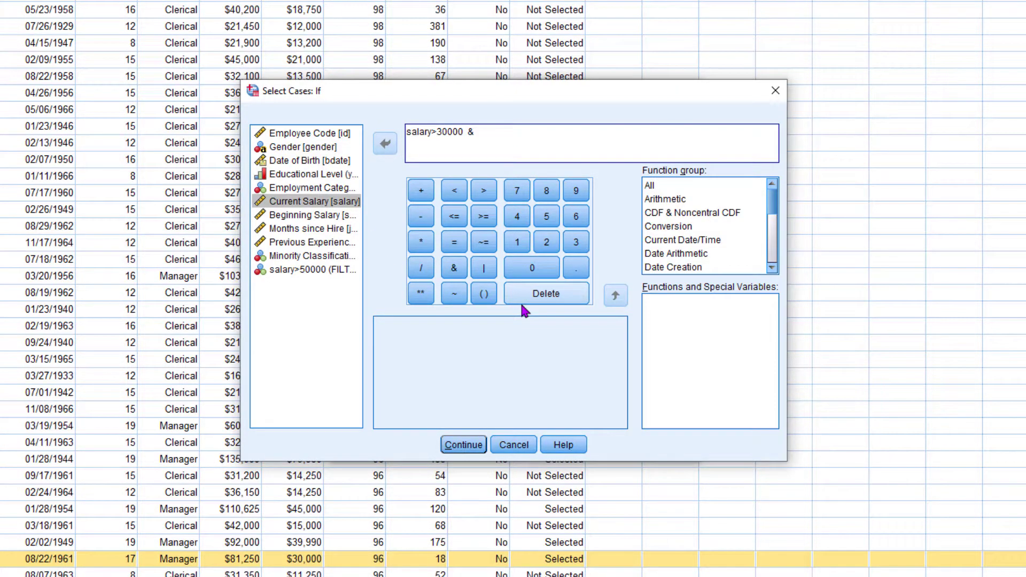
pyautogui.doubleClick(328, 205)
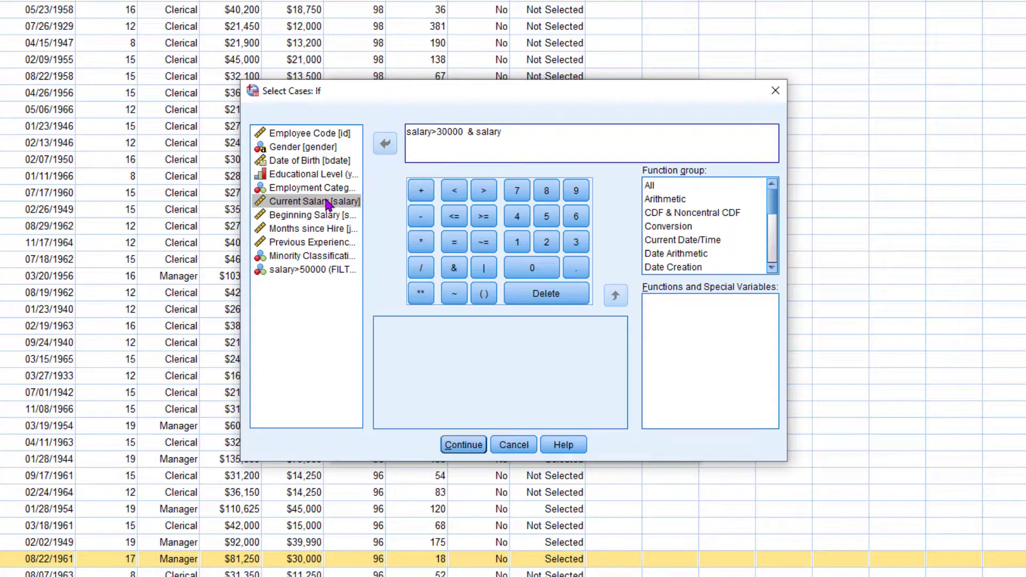
pyautogui.write('<50000')
pyautogui.doubleClick(470, 133)
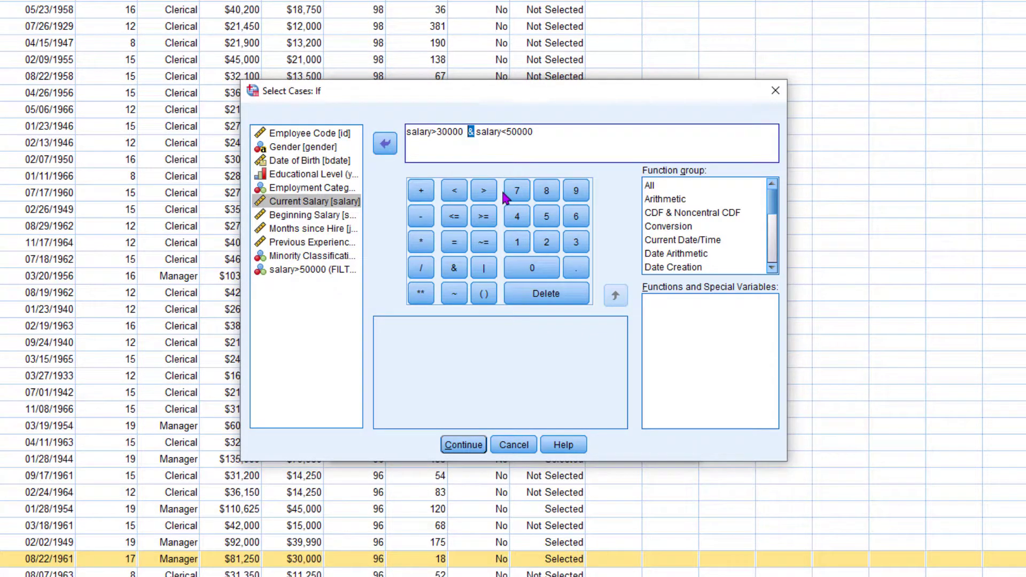
pyautogui.moveTo(407, 132); pyautogui.dragTo(545, 134)
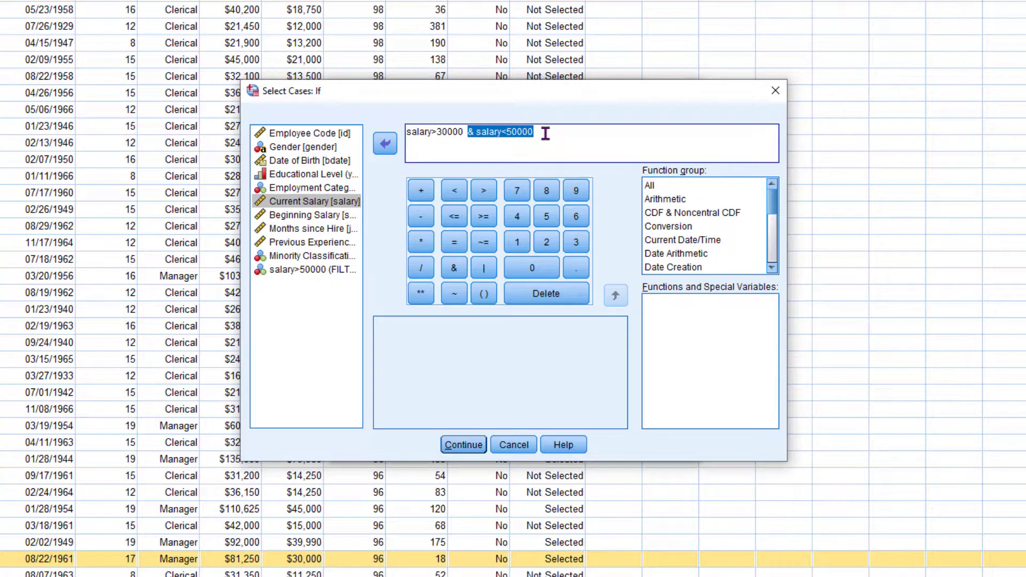
pyautogui.moveTo(545, 134); pyautogui.dragTo(404, 131)
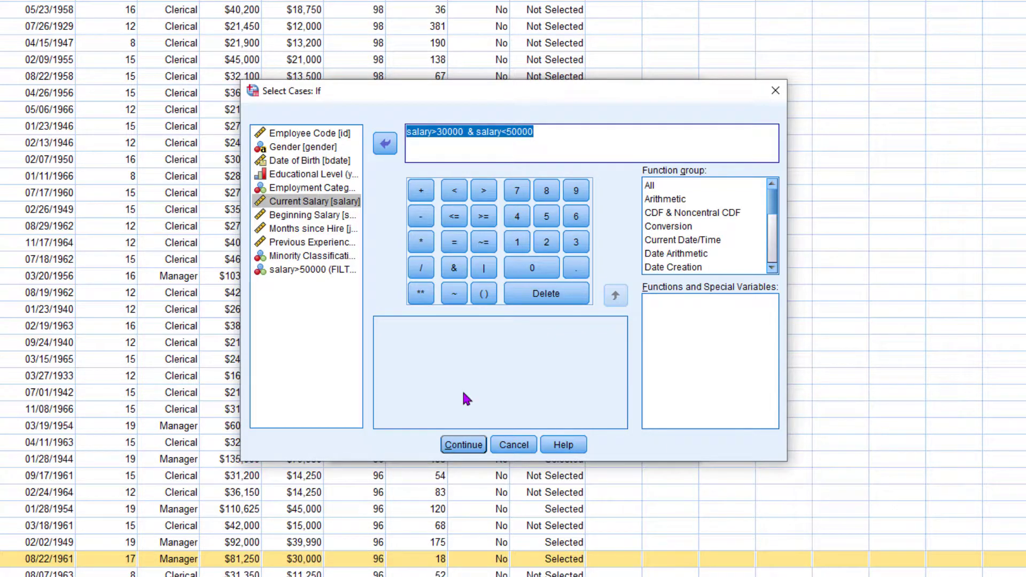
pyautogui.click(462, 449)
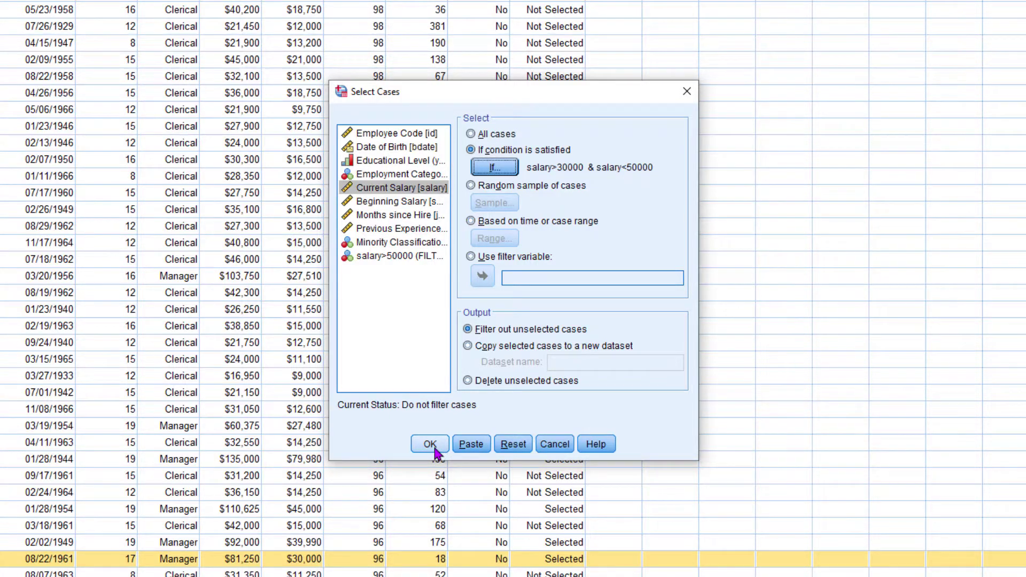
# - Run the salary range selection with unselected cases filtered out and close the output viewer without saving its contents
pyautogui.click(430, 444)
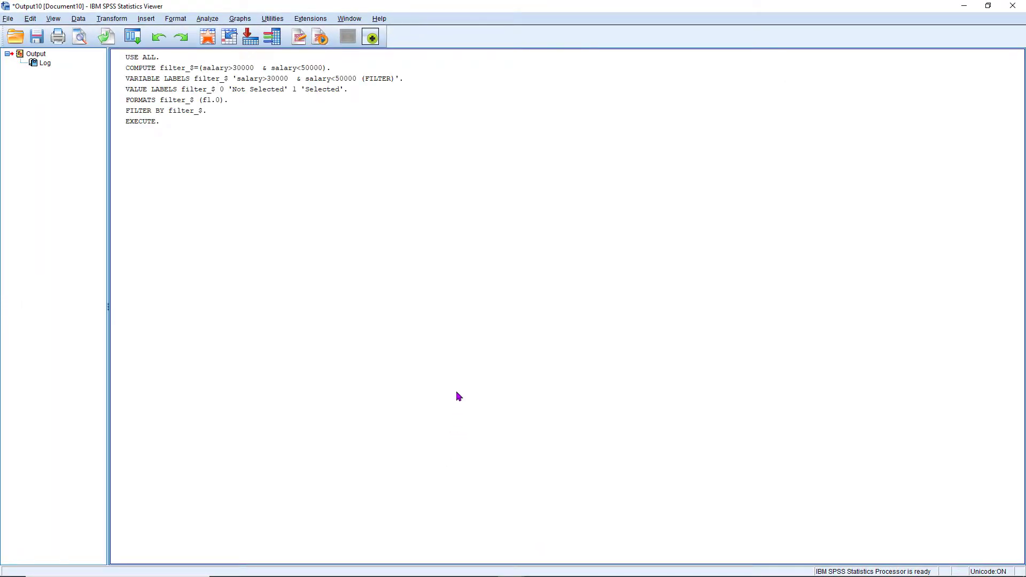
pyautogui.click(1014, 7)
pyautogui.click(517, 310)
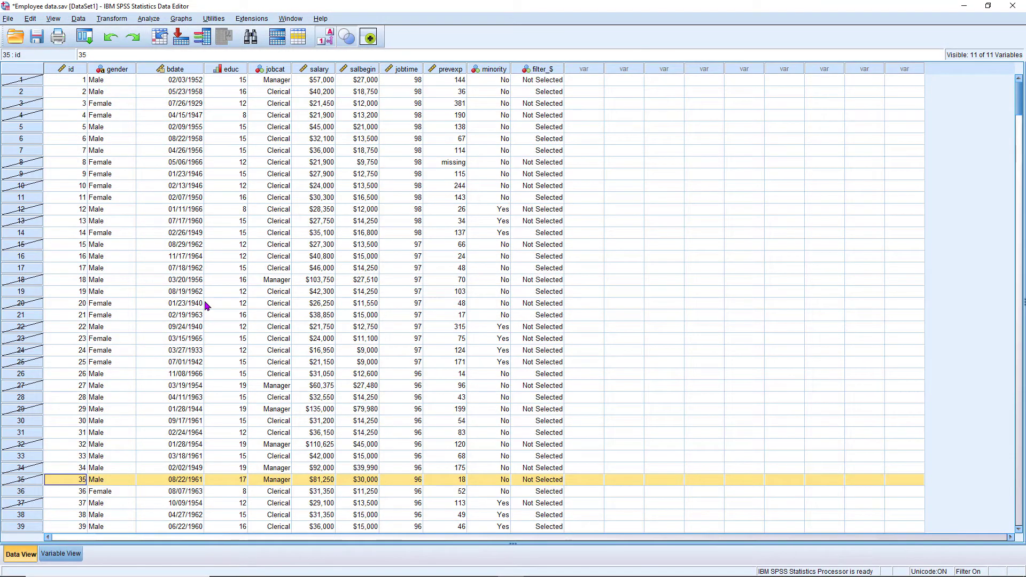
# - Compare the salary and filter status of cases 1, 2 and 4 through 8 in the data sheet
pyautogui.click(22, 92)
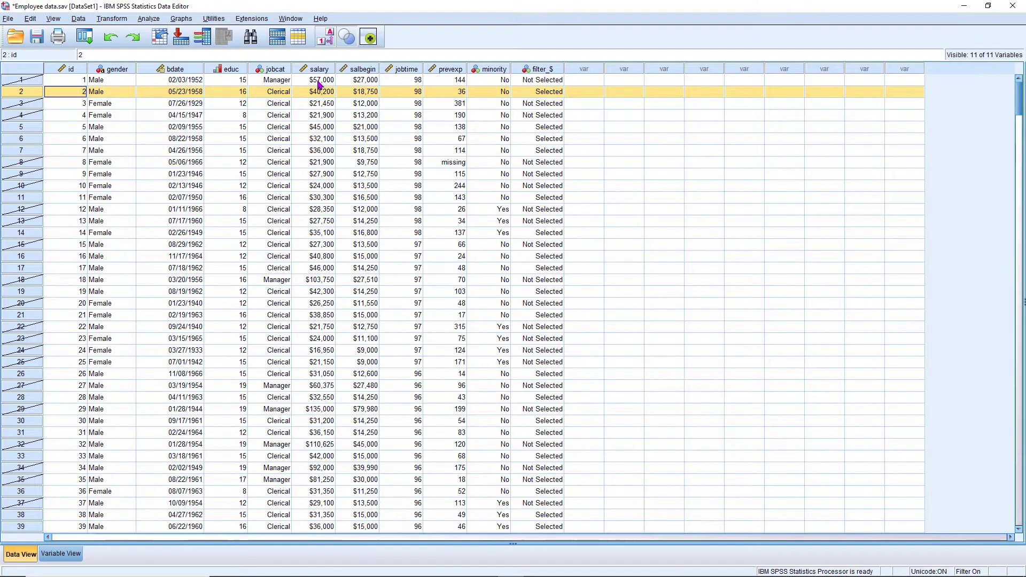
pyautogui.click(319, 80)
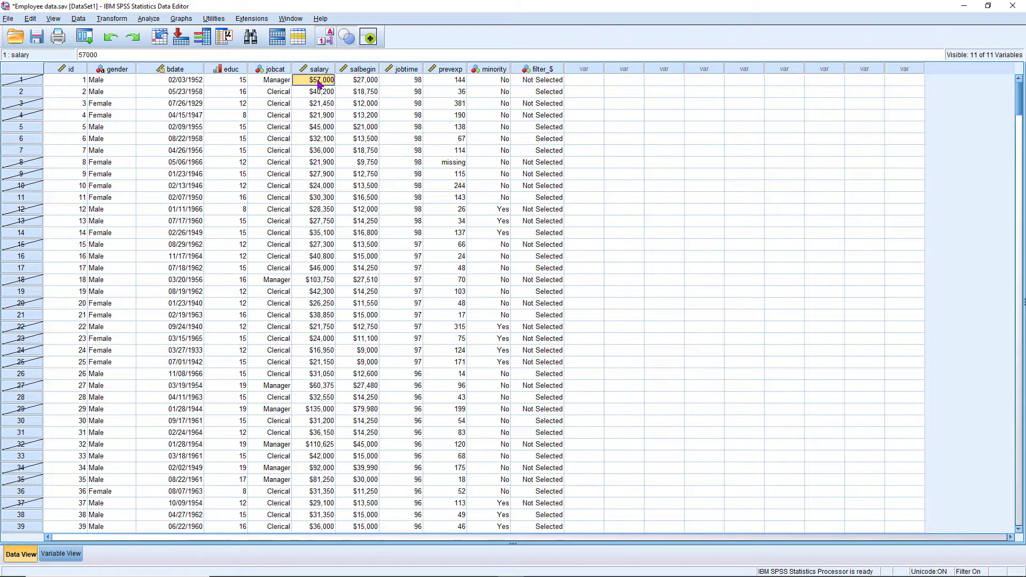
pyautogui.click(39, 116)
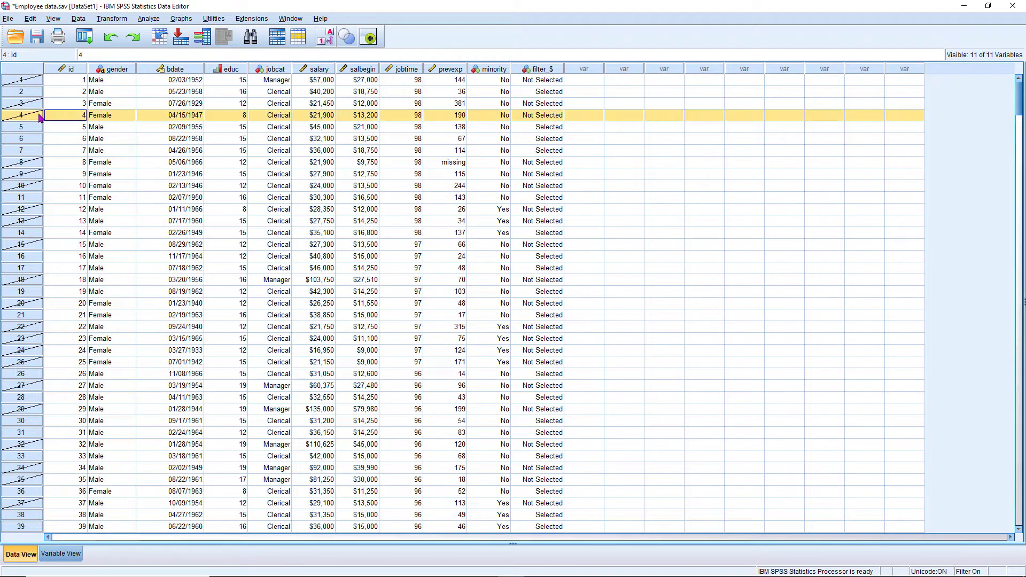
pyautogui.click(323, 128)
pyautogui.click(324, 139)
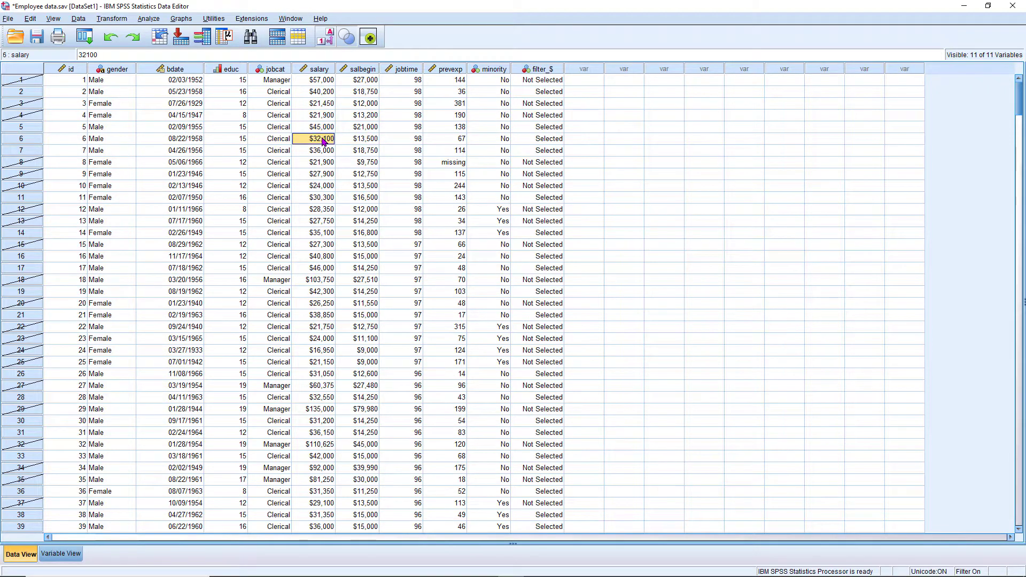
pyautogui.click(323, 151)
pyautogui.click(322, 164)
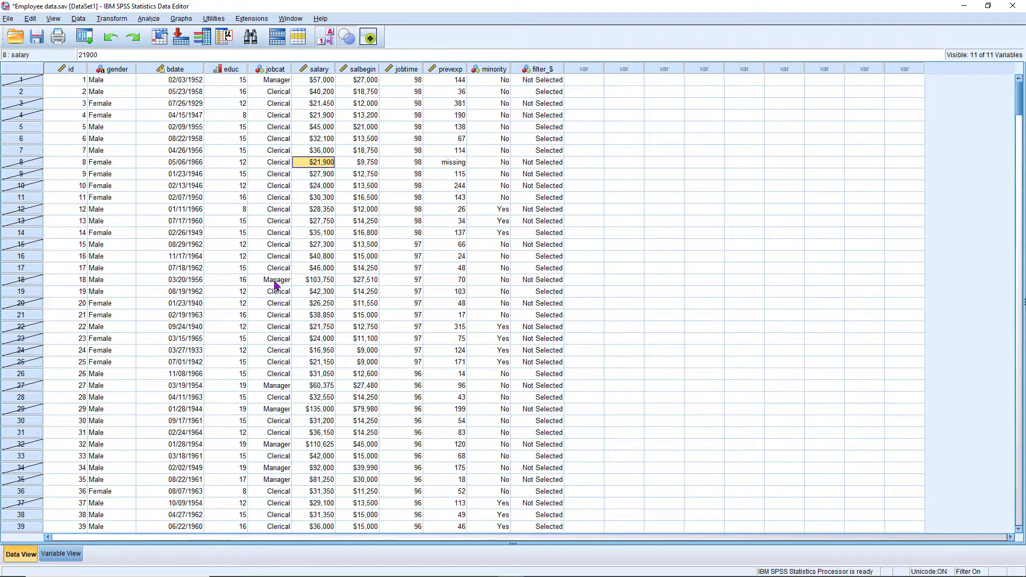
# - Examine the job category and gender values of case 18 in the data sheet
pyautogui.click(275, 284)
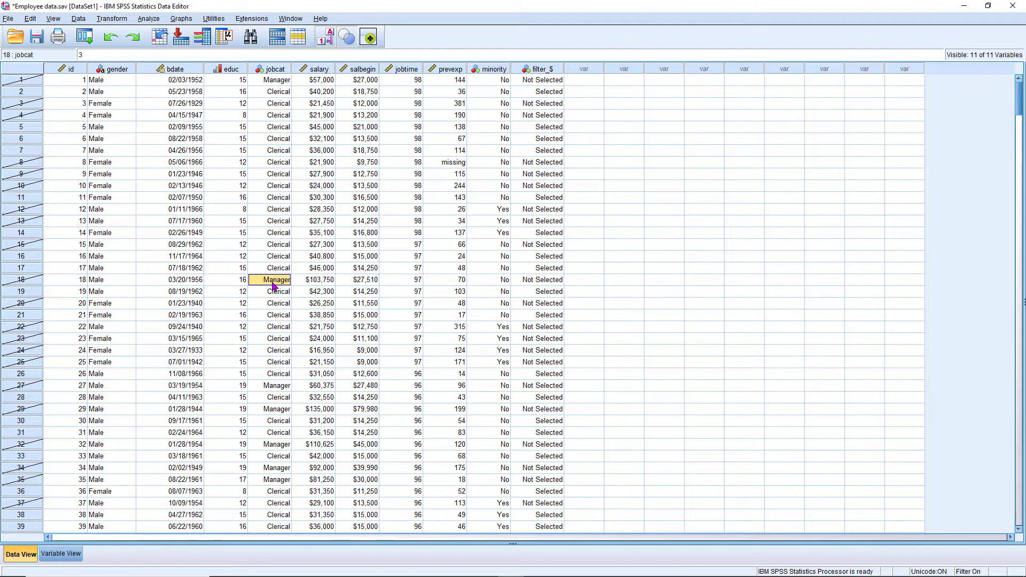
pyautogui.click(116, 283)
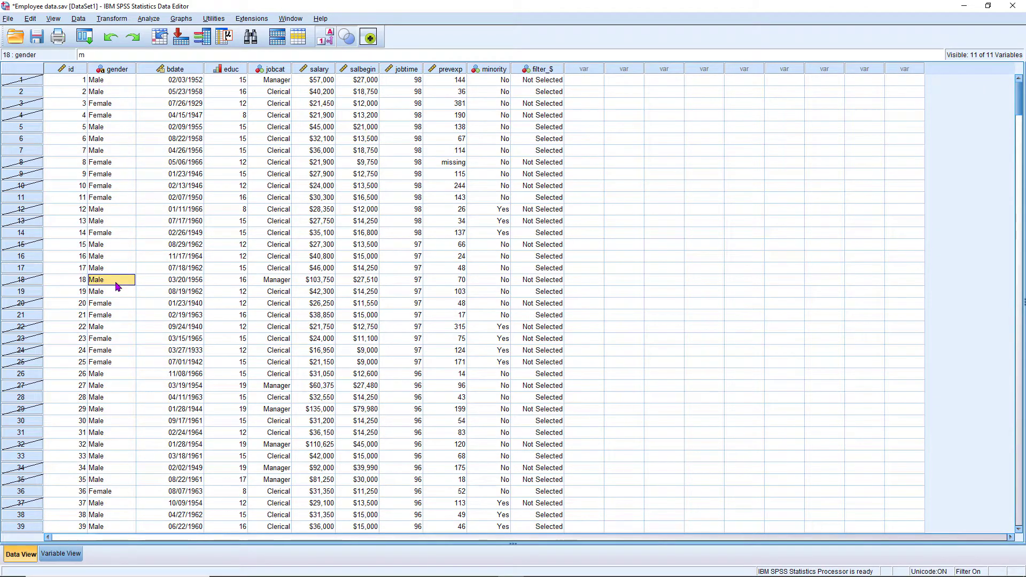
pyautogui.click(268, 284)
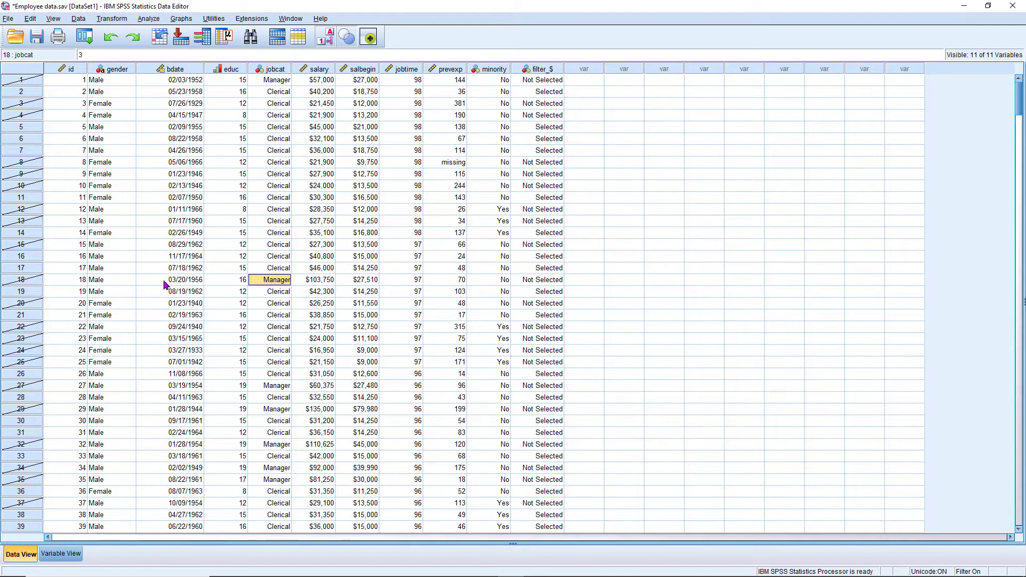
pyautogui.click(118, 283)
pyautogui.click(266, 281)
pyautogui.click(110, 282)
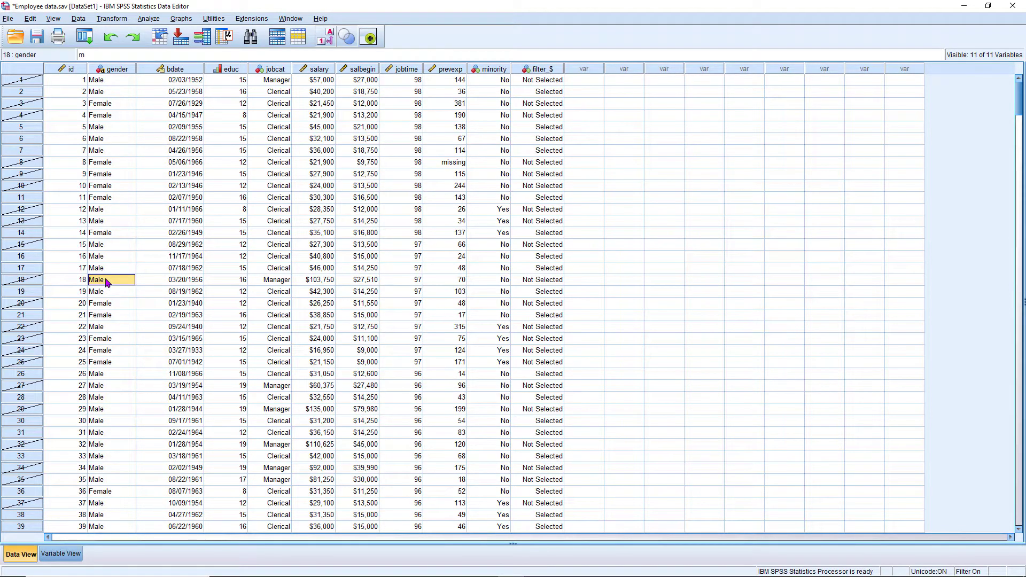
pyautogui.click(275, 282)
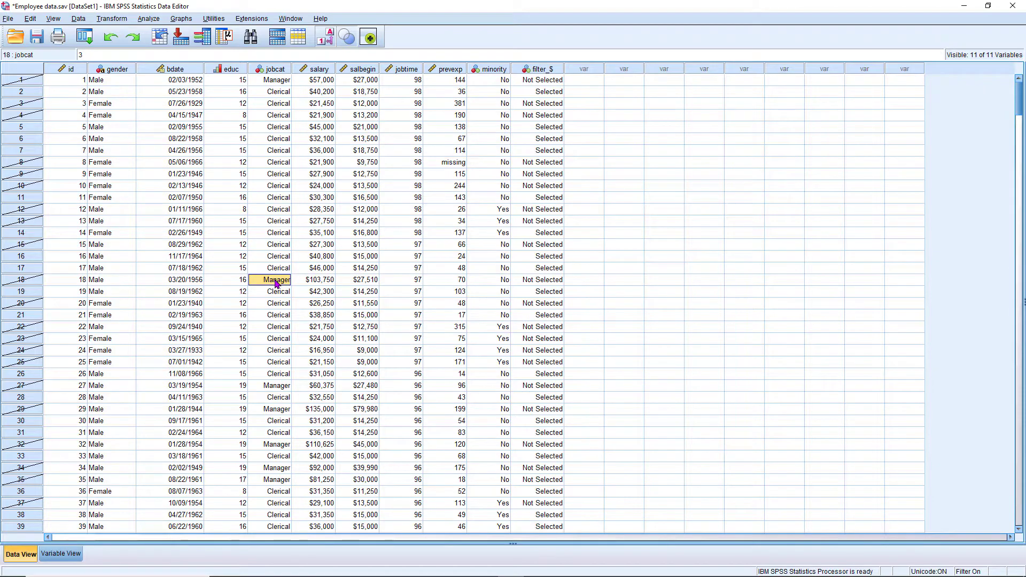
# - Reset the Select Cases settings to their defaults and apply them so that all cases are used
pyautogui.click(78, 18)
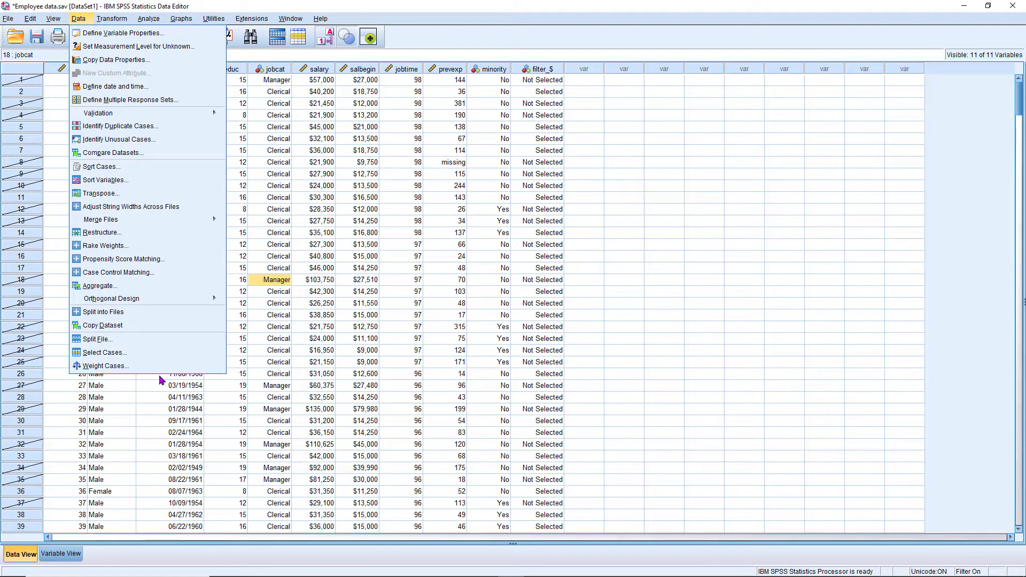
pyautogui.click(137, 353)
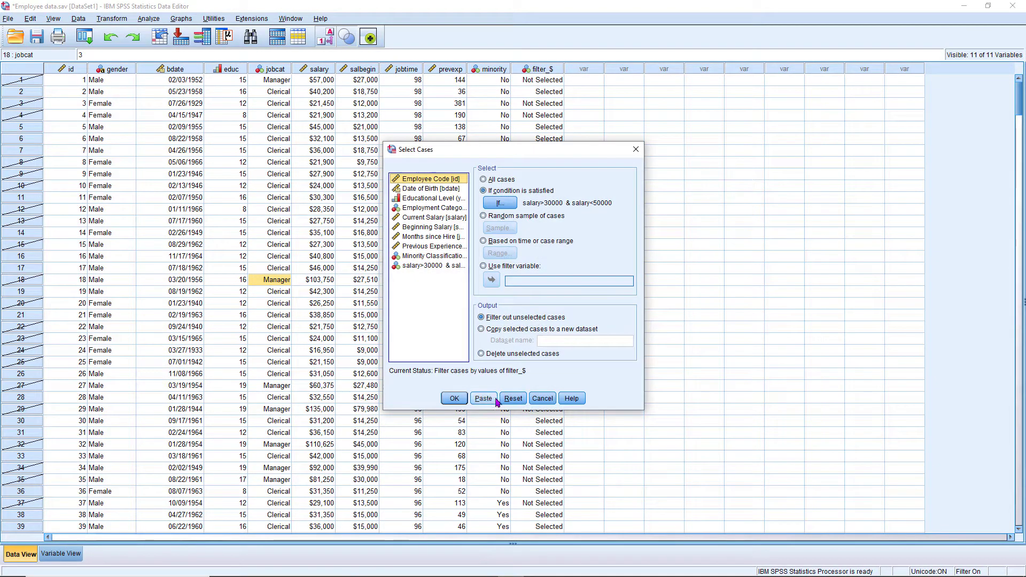
pyautogui.click(513, 399)
pyautogui.click(463, 398)
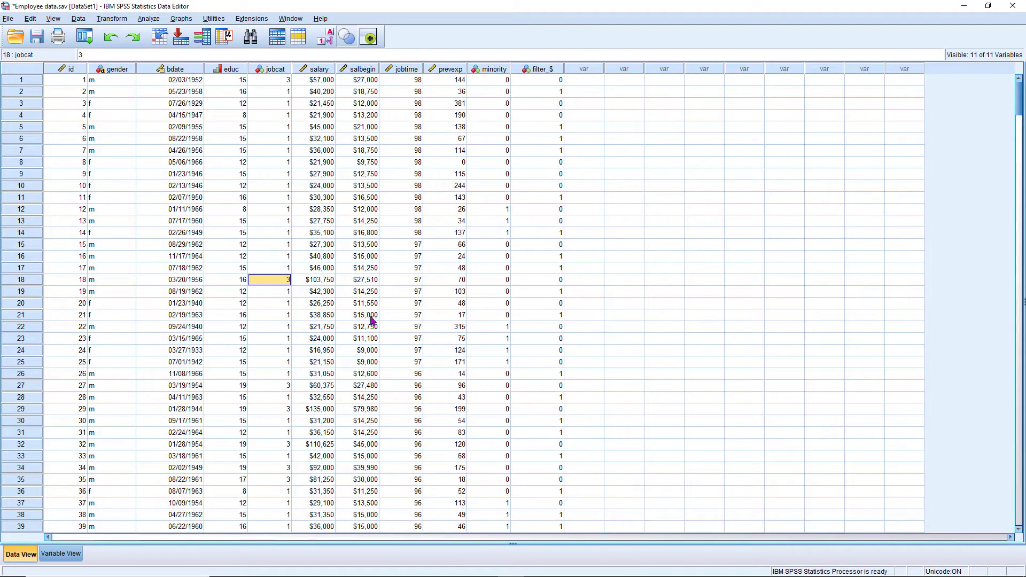
pyautogui.click(369, 318)
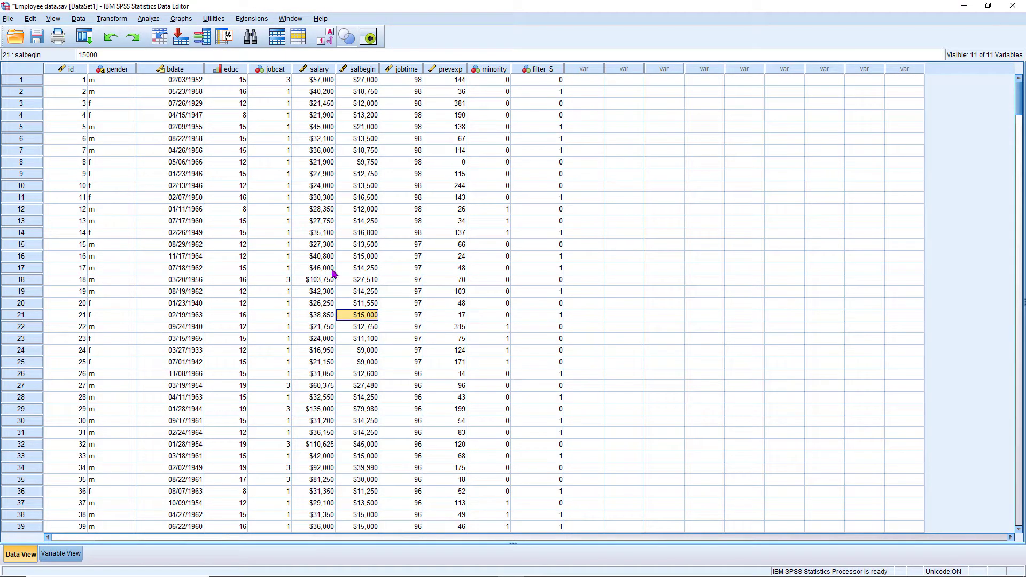
# - Show value labels and examine the gender of cases 14 and 17 and the job category of case 18
pyautogui.click(327, 37)
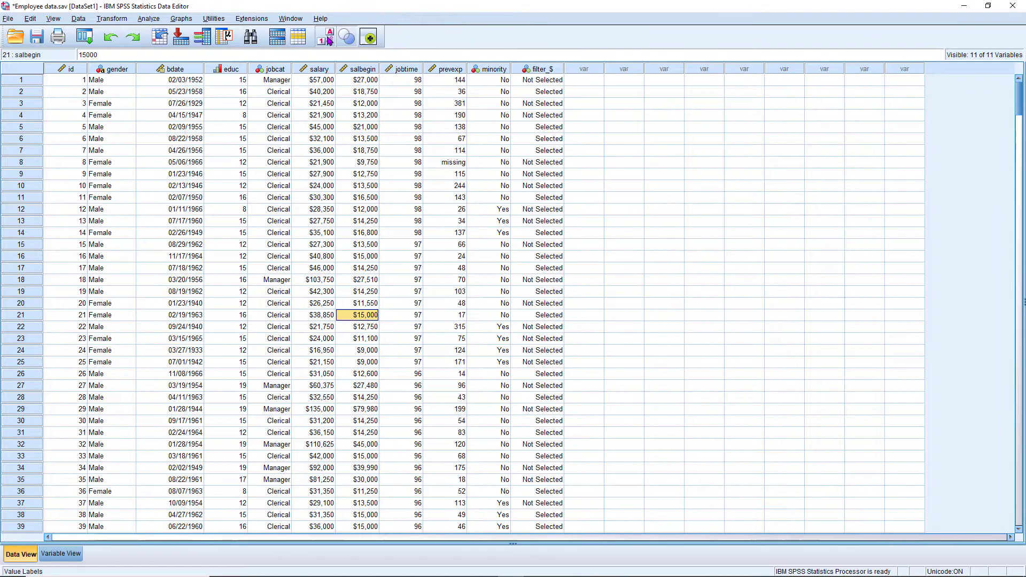
pyautogui.click(101, 233)
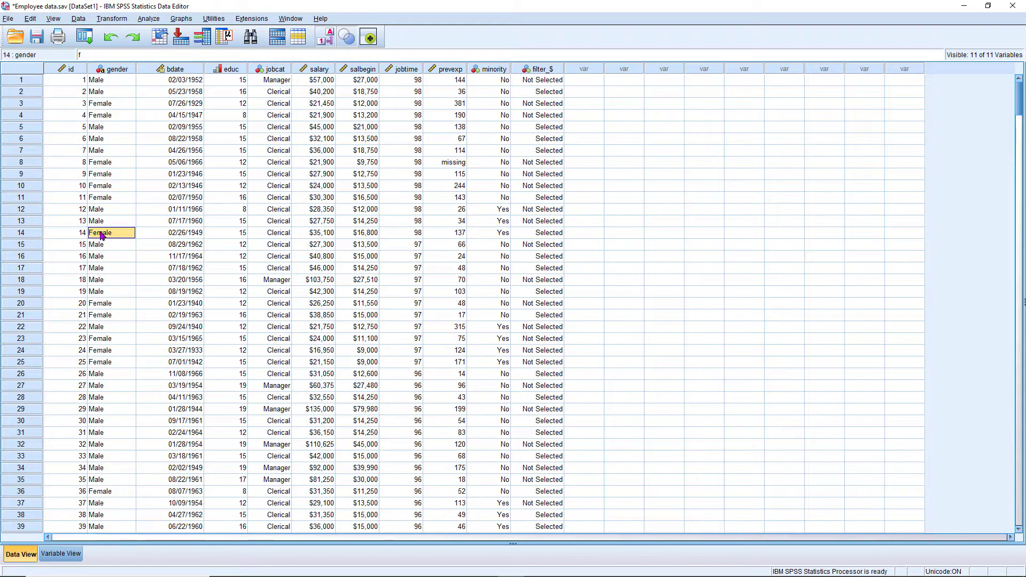
pyautogui.click(267, 279)
pyautogui.click(96, 268)
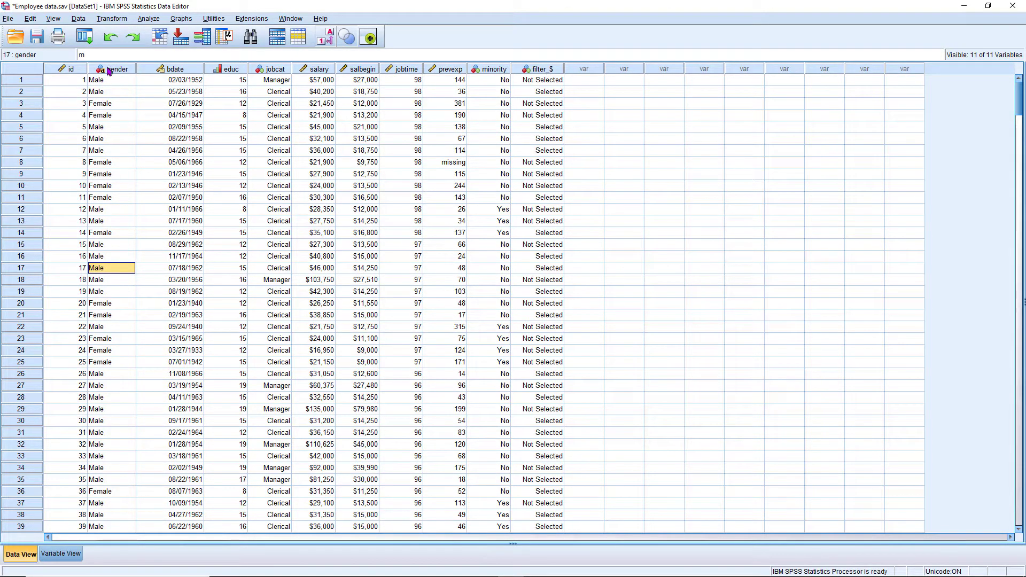
# - Show the raw codes instead of value labels and check gender for cases 1 and 3 and job category for case 1
pyautogui.click(329, 43)
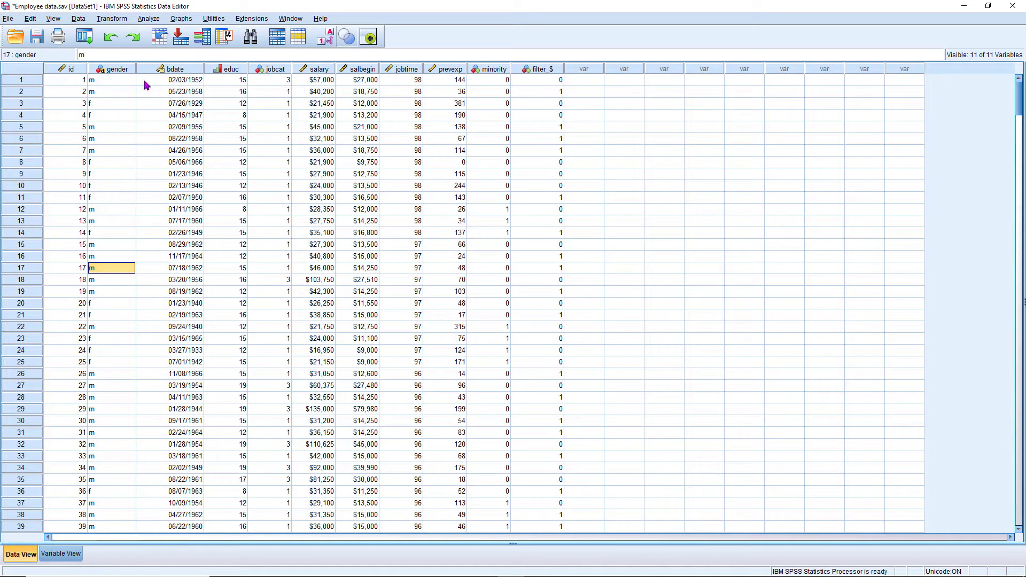
pyautogui.click(109, 82)
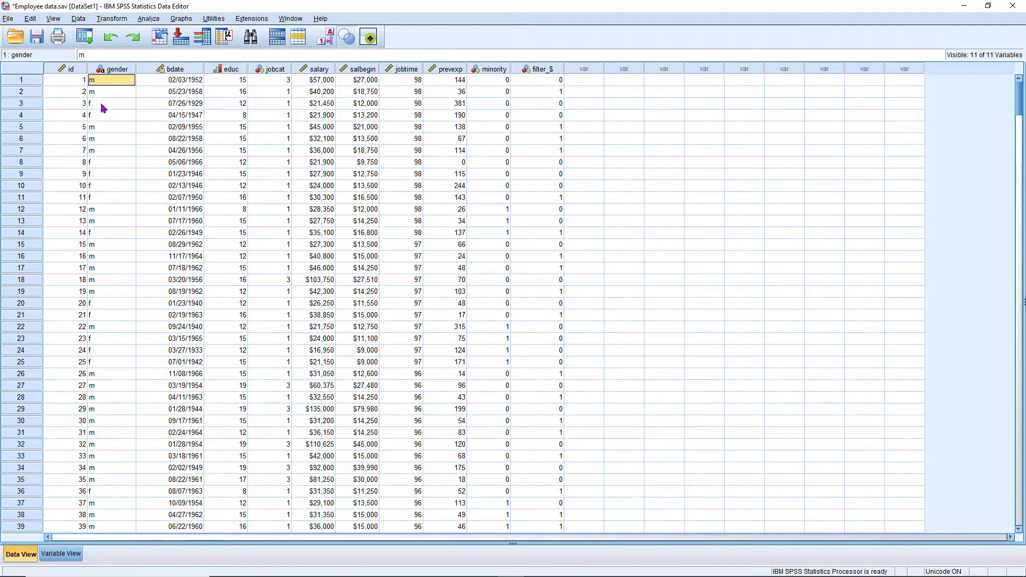
pyautogui.click(103, 107)
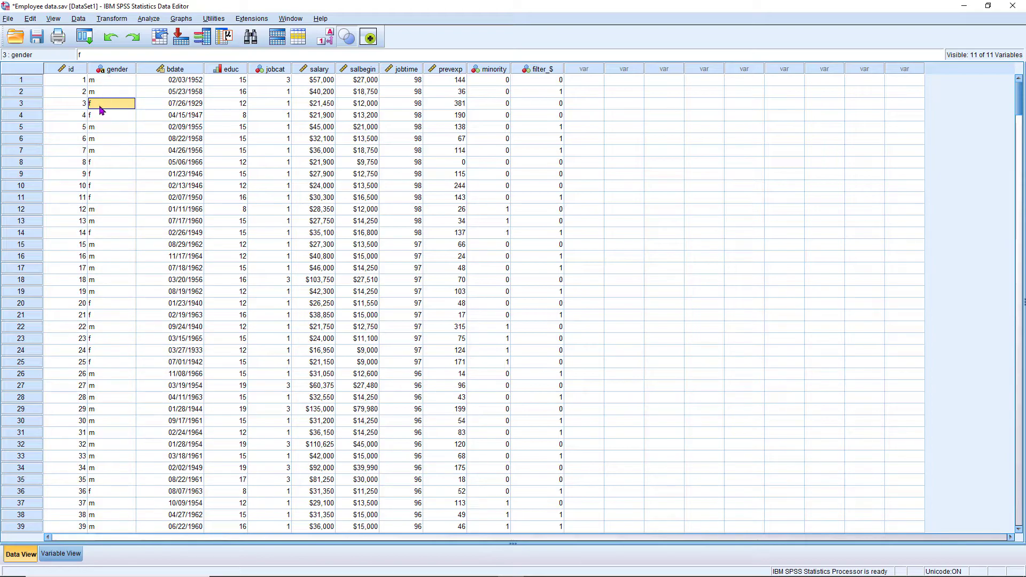
pyautogui.click(277, 81)
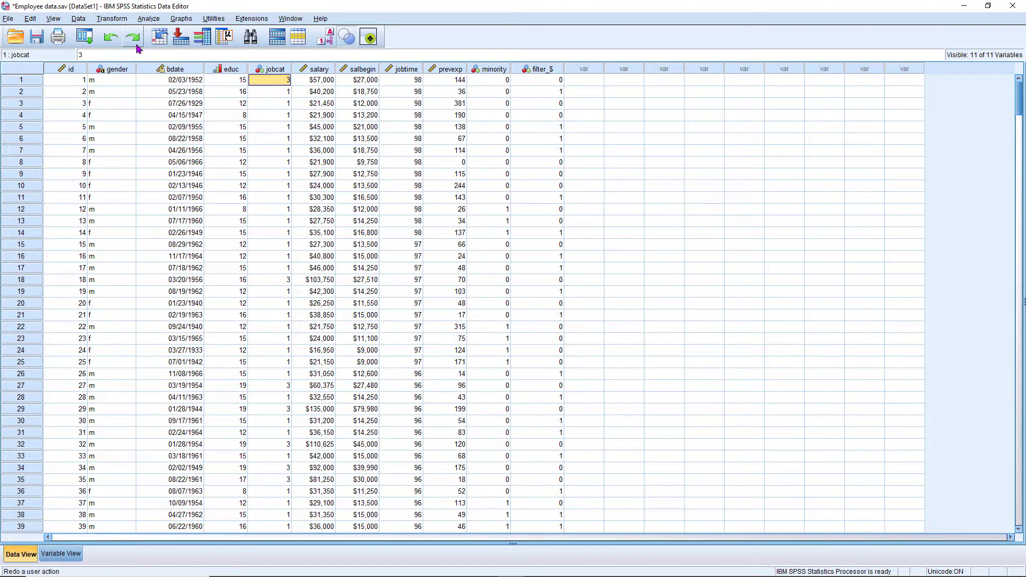
# - Start an if-condition in Select Cases and enter gender='f' as its first part
pyautogui.click(79, 19)
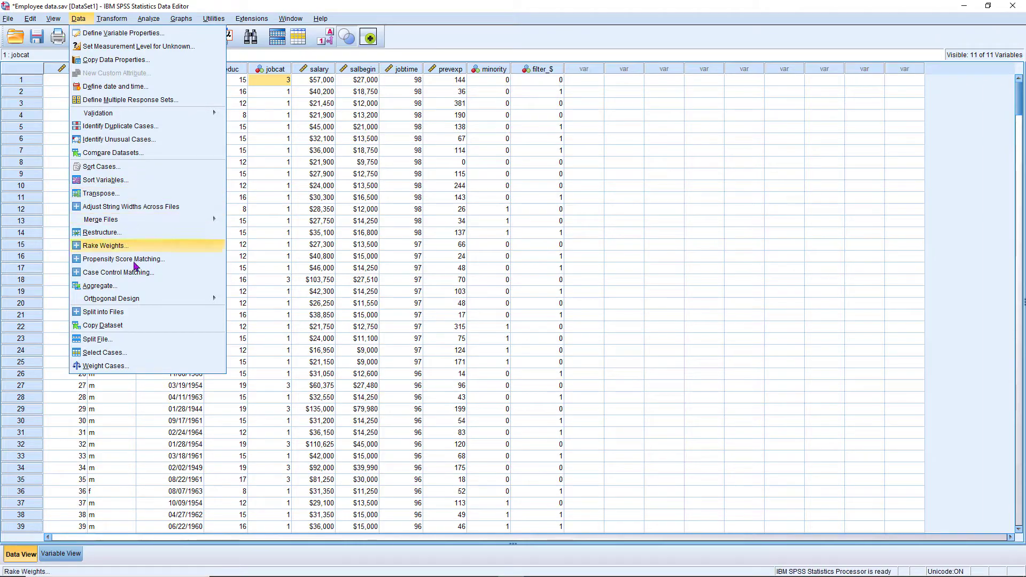
pyautogui.click(105, 352)
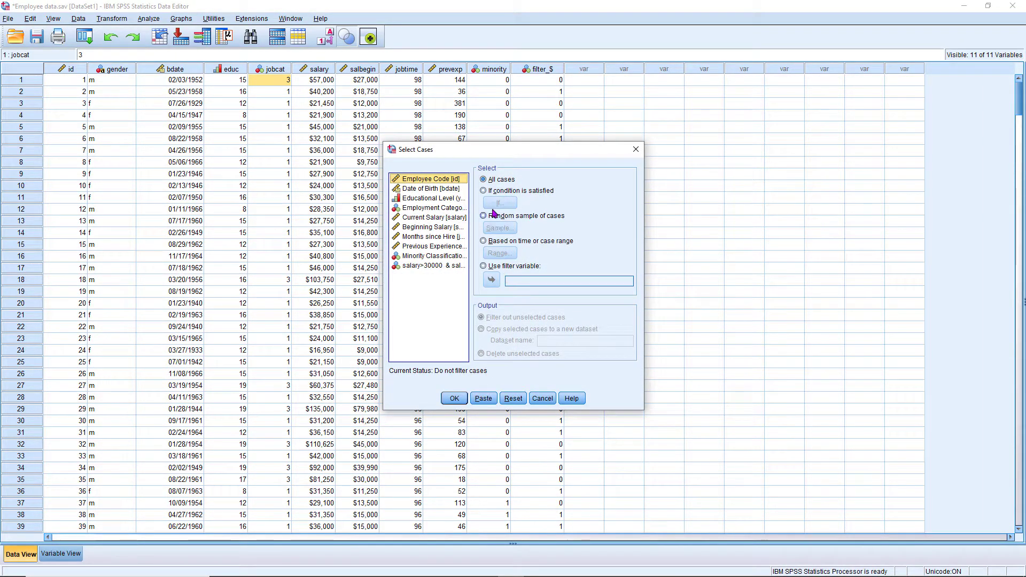
pyautogui.click(485, 191)
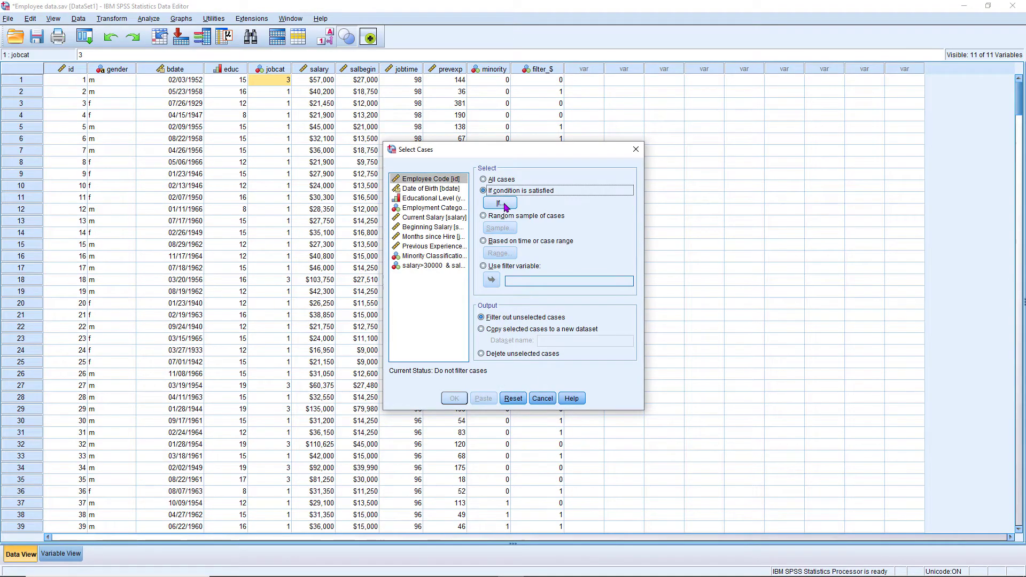
pyautogui.click(503, 204)
pyautogui.click(337, 170)
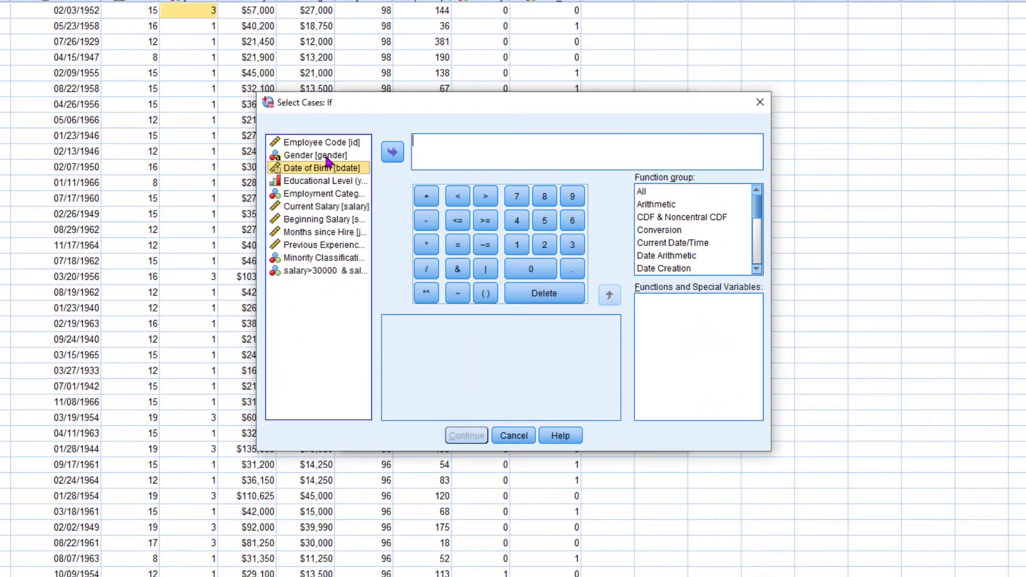
pyautogui.click(326, 156)
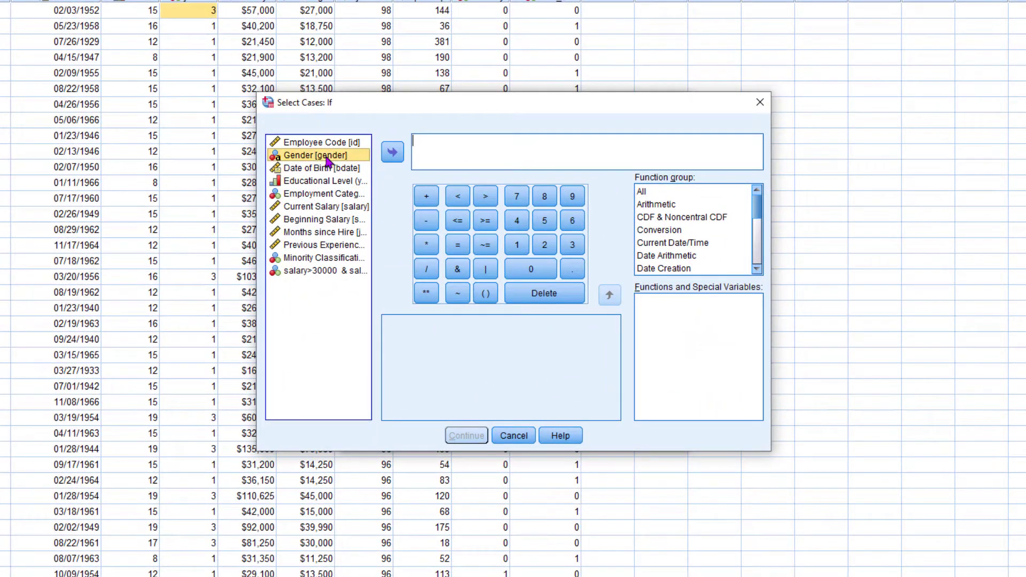
pyautogui.click(392, 154)
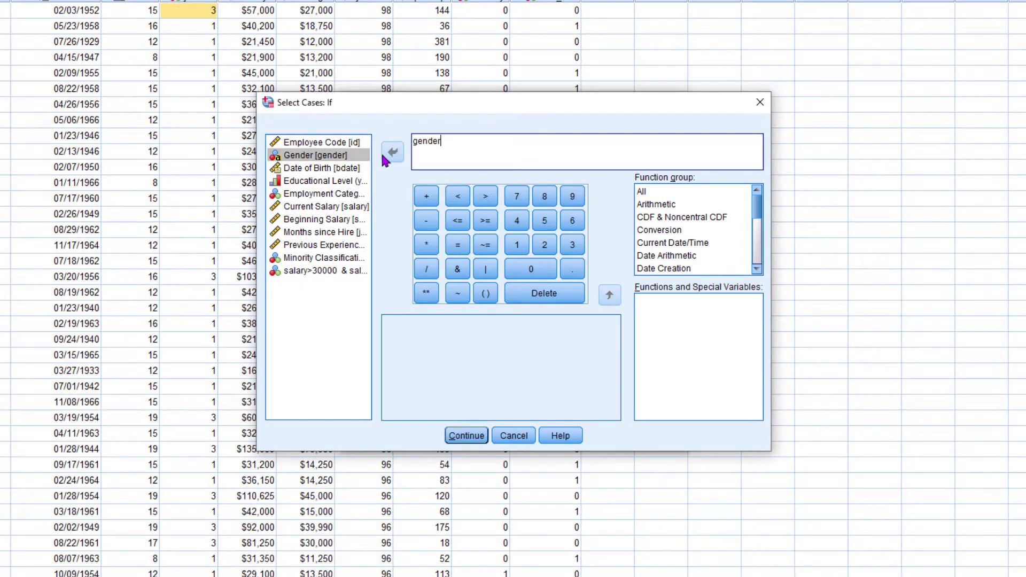
pyautogui.write("='f")
pyautogui.write("'")
# - Extend the condition with & jobcat=3 and accept the complete expression
pyautogui.click(457, 269)
pyautogui.doubleClick(323, 193)
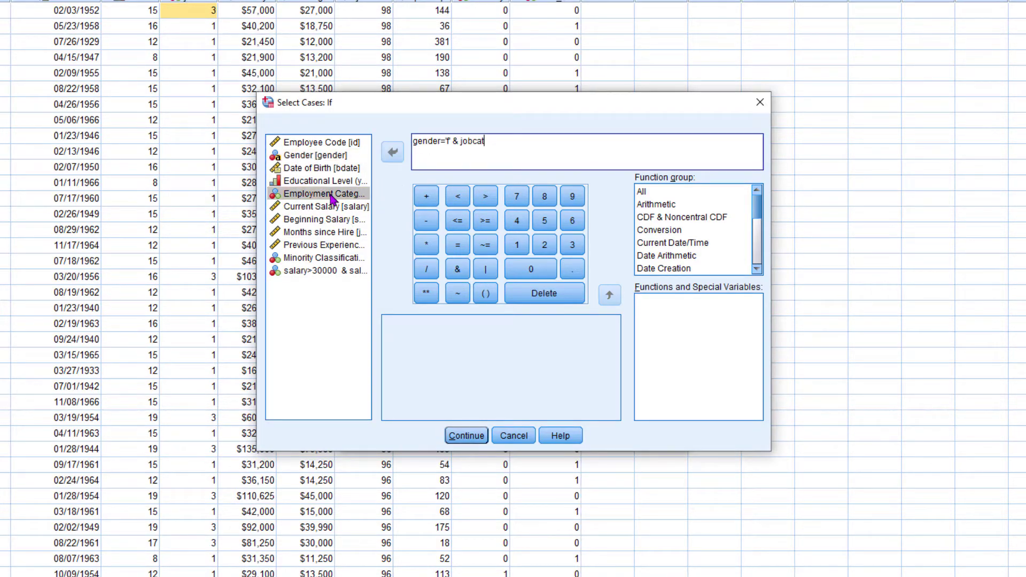
pyautogui.click(449, 141)
pyautogui.click(467, 438)
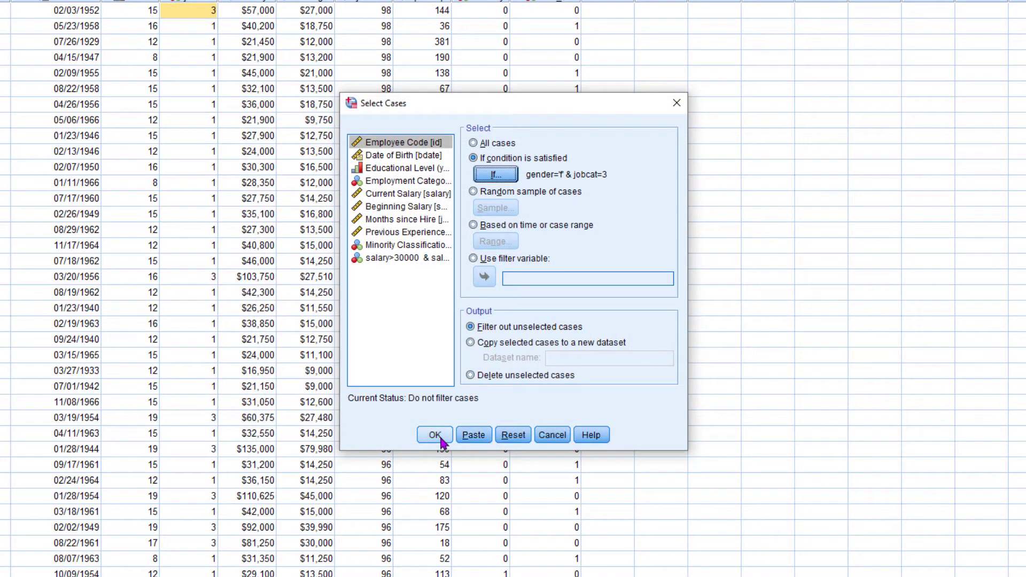
# - Run the gender and job category selection with unselected cases filtered out and close the output viewer without saving its contents
pyautogui.click(436, 435)
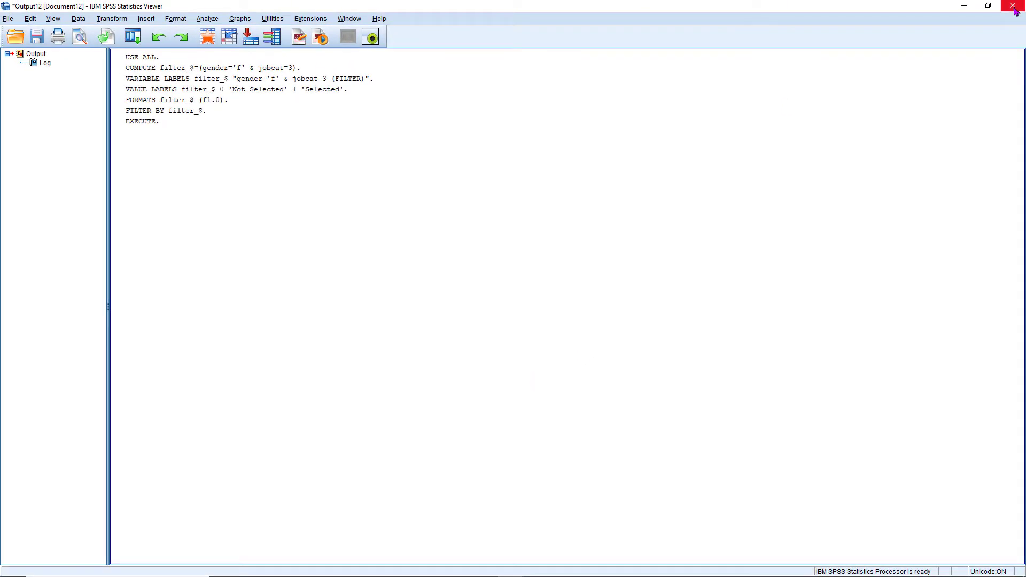
pyautogui.click(1014, 9)
pyautogui.click(511, 311)
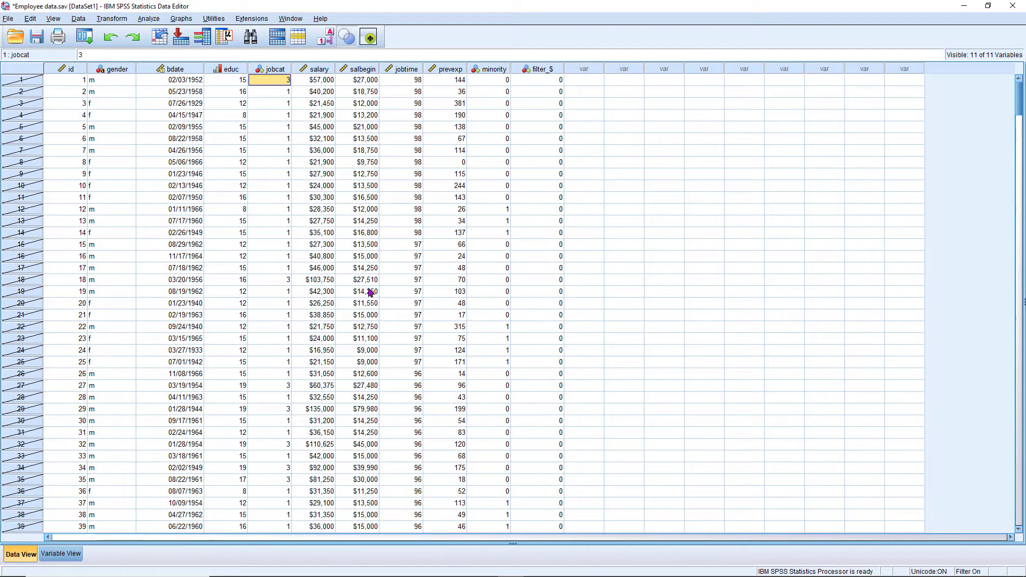
# - Look down the data sheet's filter column from case 20 to about case 411 for cases matching the condition
pyautogui.click(29, 307)
pyautogui.scroll(-5, 29, 310)
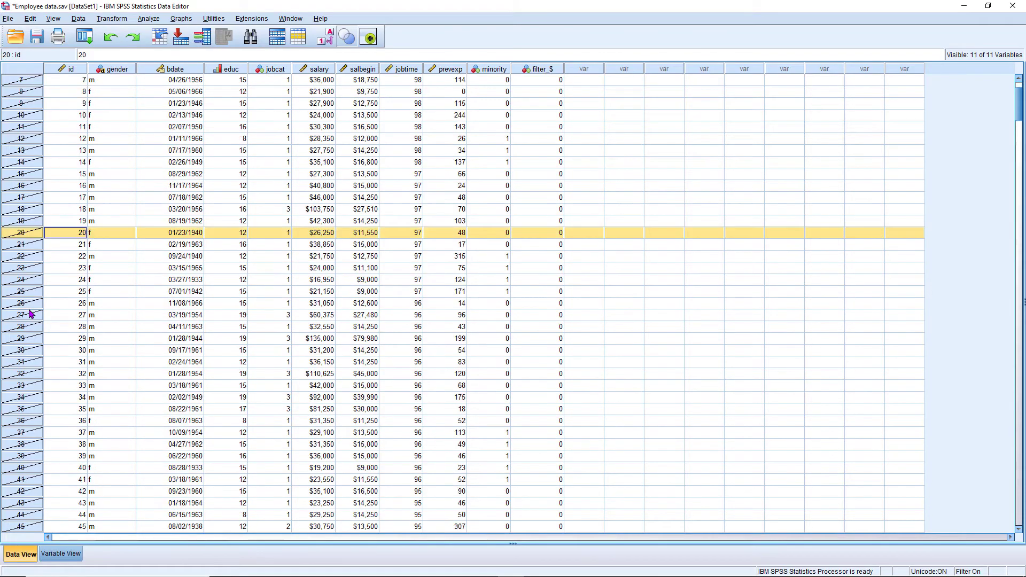
pyautogui.scroll(-20, 30, 314)
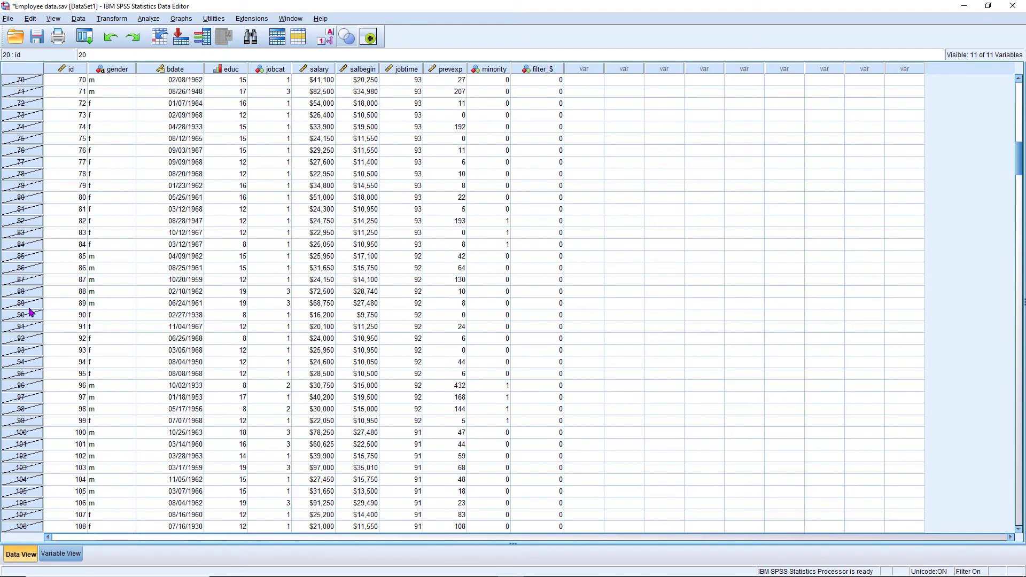
pyautogui.scroll(-20, 33, 309)
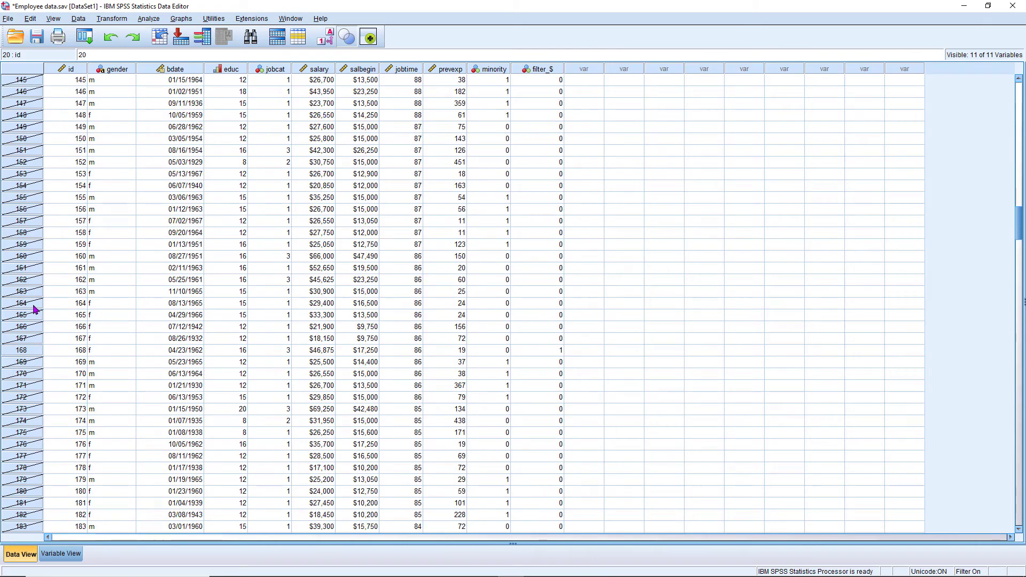
pyautogui.scroll(-20, 33, 309)
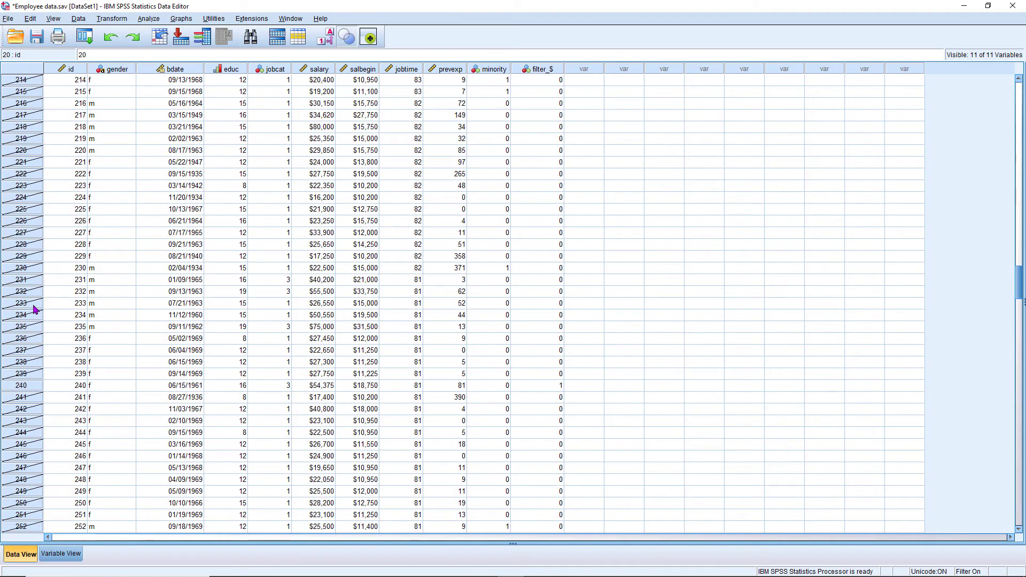
pyautogui.scroll(-20, 33, 309)
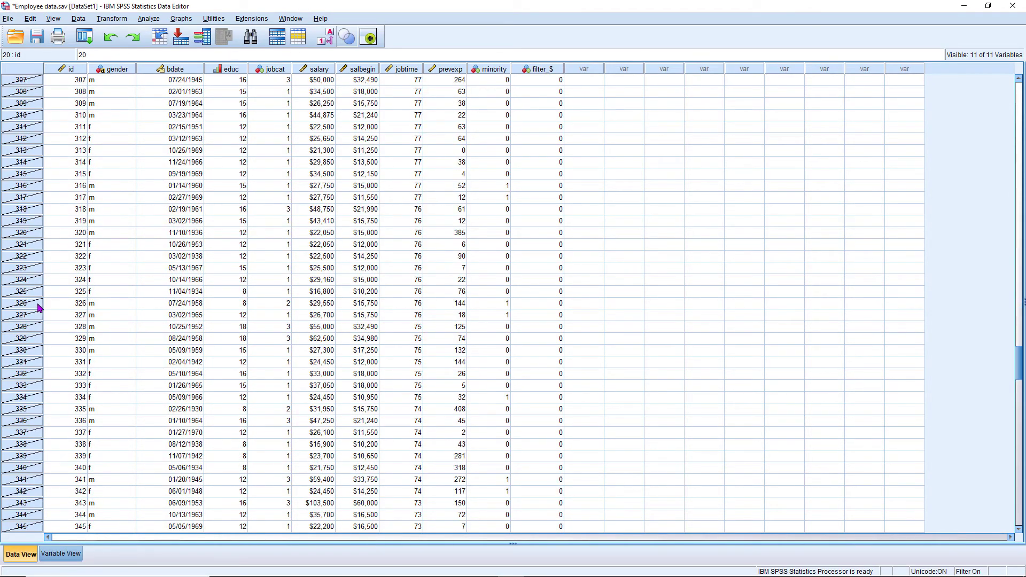
pyautogui.scroll(-16, 38, 307)
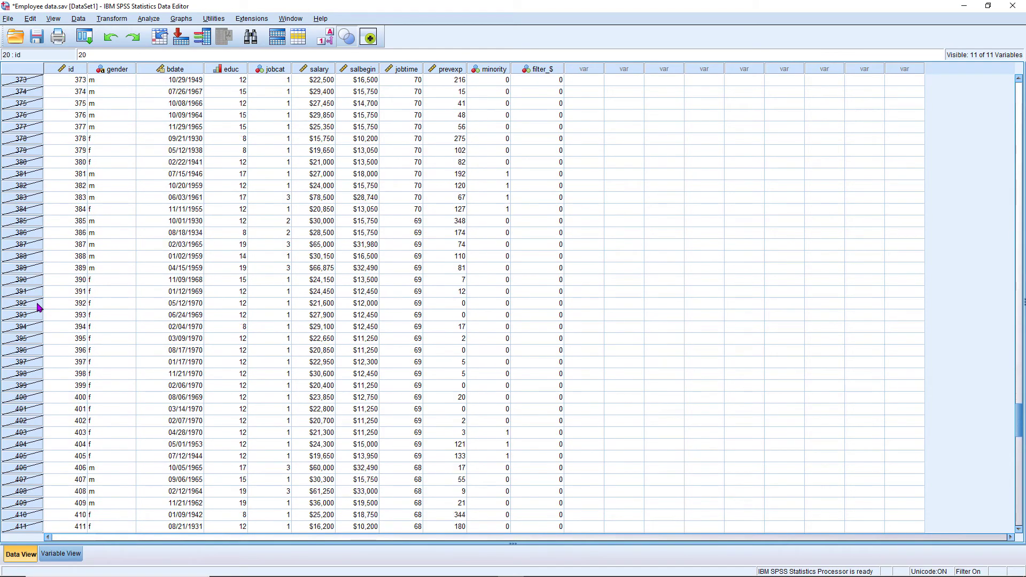
# - Inspect the job category of case 413, show value labels, and highlight the whole case to read its gender and category
pyautogui.click(24, 411)
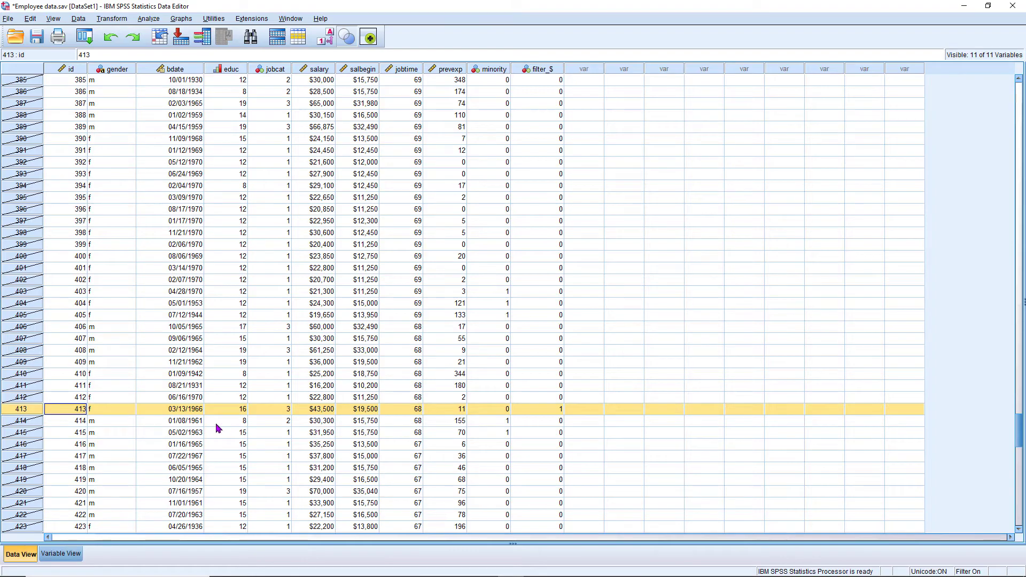
pyautogui.click(275, 410)
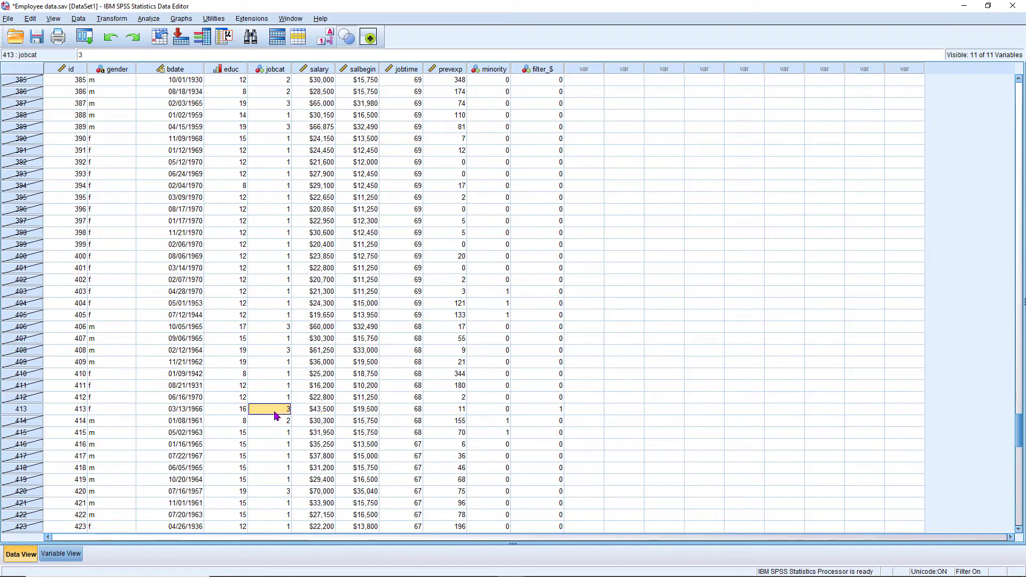
pyautogui.click(325, 37)
pyautogui.click(27, 410)
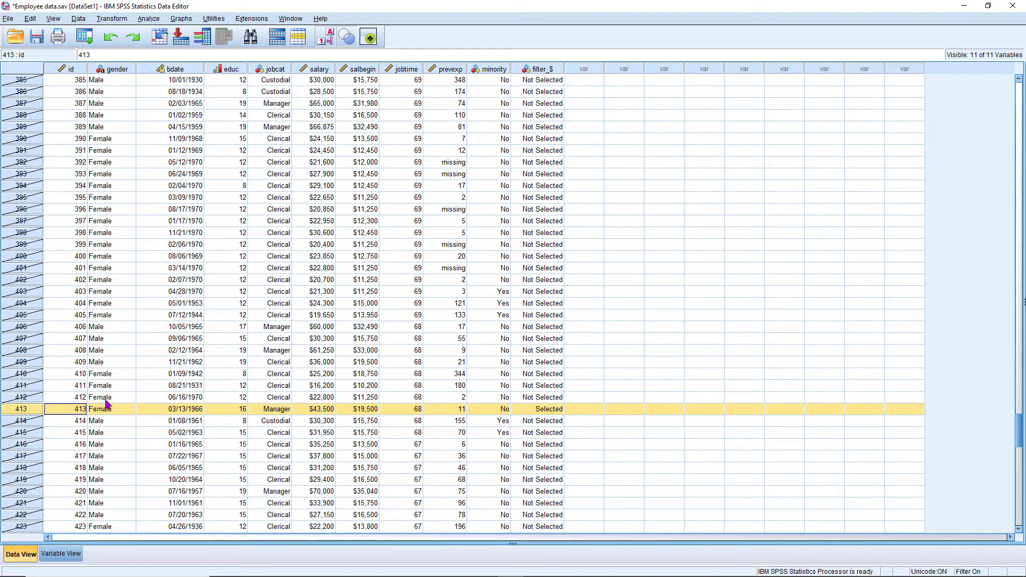
# - Check the filter status of the remaining cases through 474, highlight case 468, and return to the first case
pyautogui.scroll(-9, 108, 397)
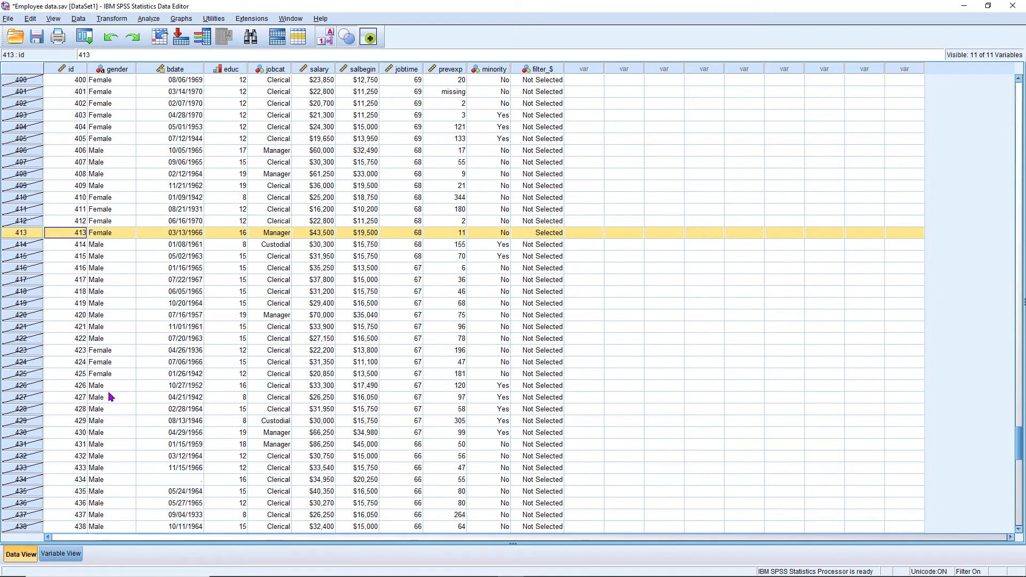
pyautogui.scroll(-7, 96, 383)
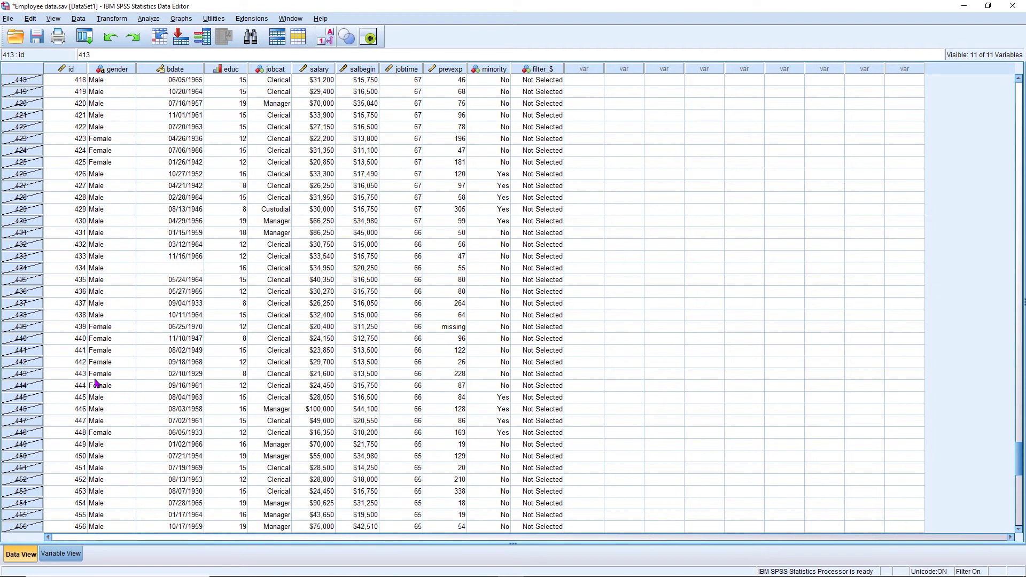
pyautogui.scroll(-3, 96, 382)
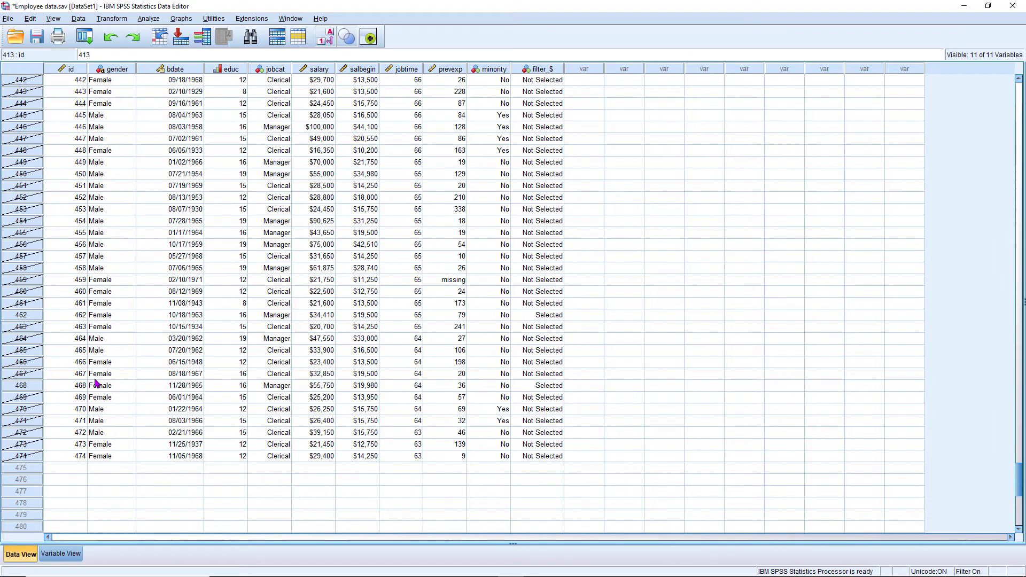
pyautogui.click(22, 385)
pyautogui.scroll(20, 256, 378)
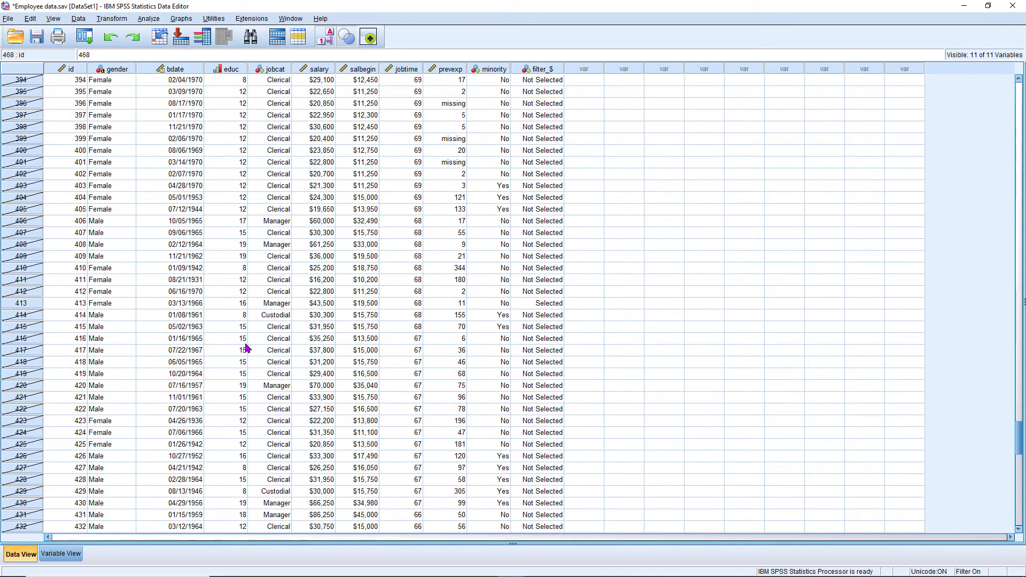
pyautogui.scroll(20, 218, 334)
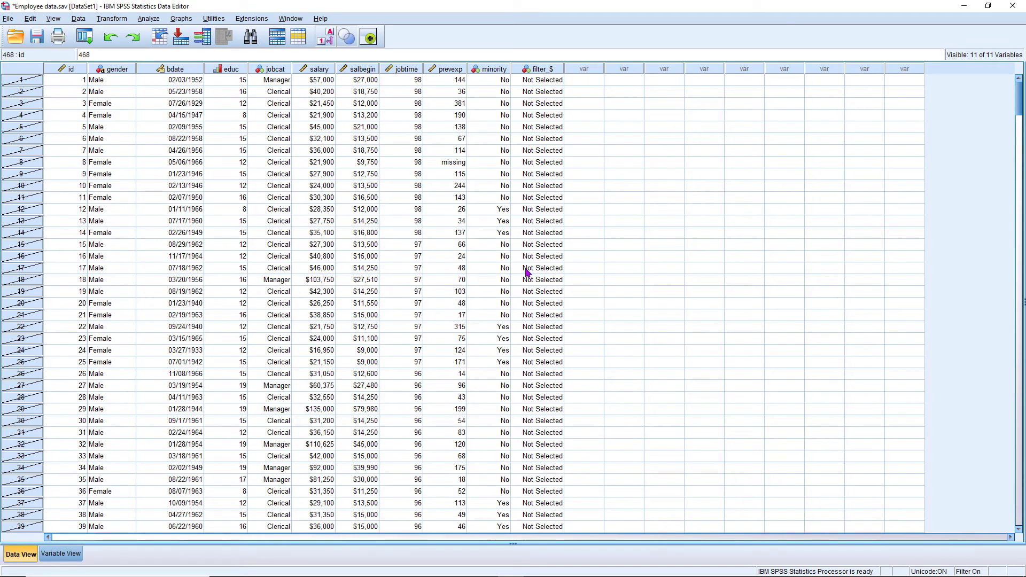